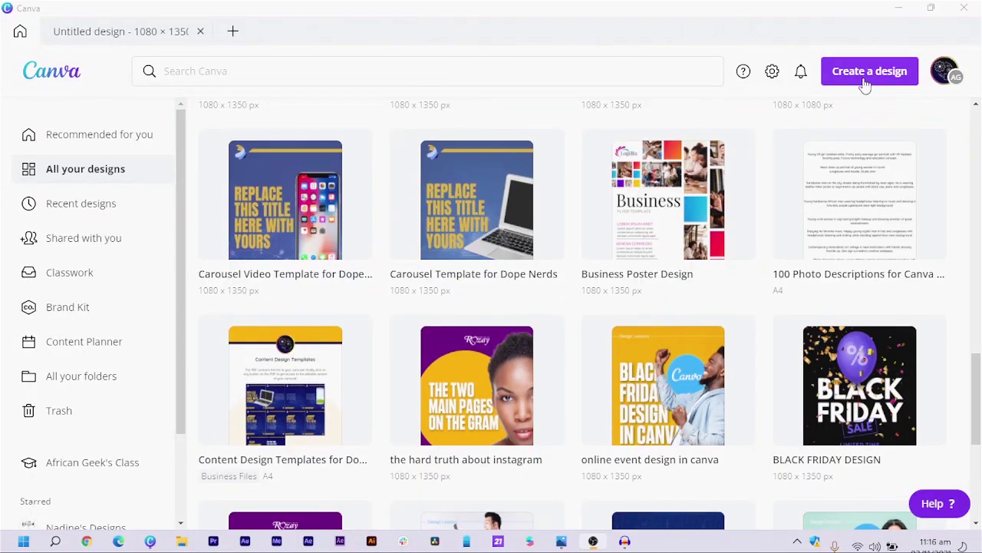
- Start a new custom-size design using the recent 1080 × 1350 px size
{"action": "left_click", "coordinate": [865, 86]}
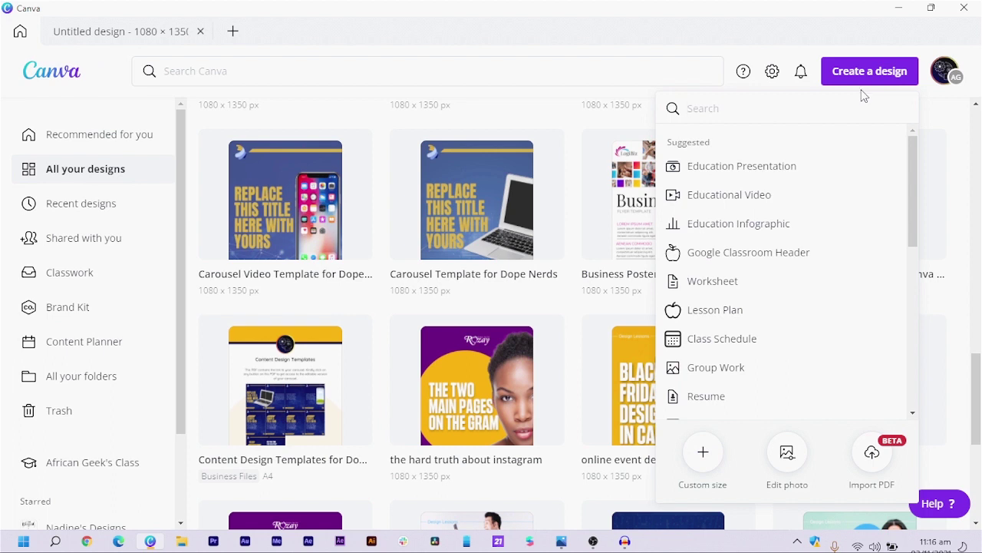
{"action": "left_click", "coordinate": [703, 459]}
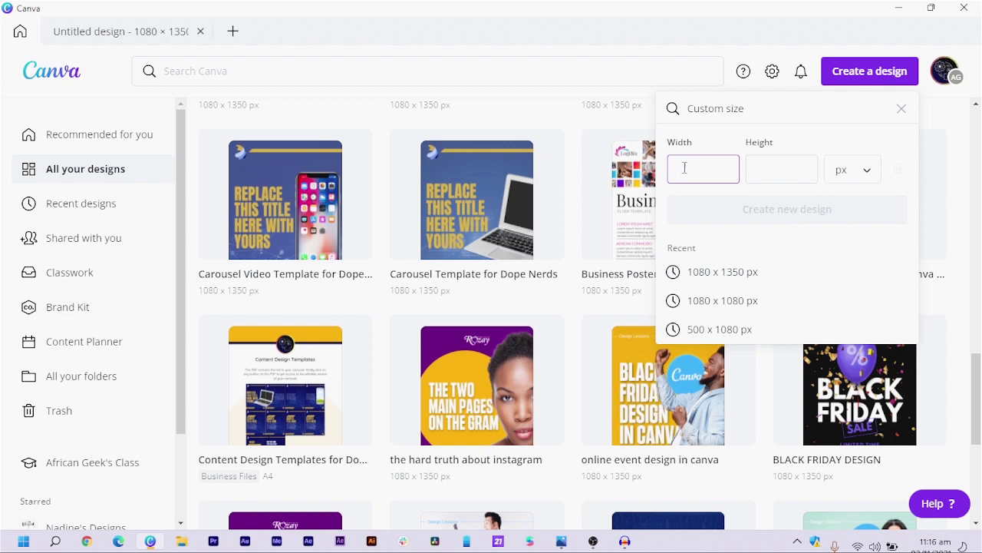
{"action": "left_click", "coordinate": [748, 174]}
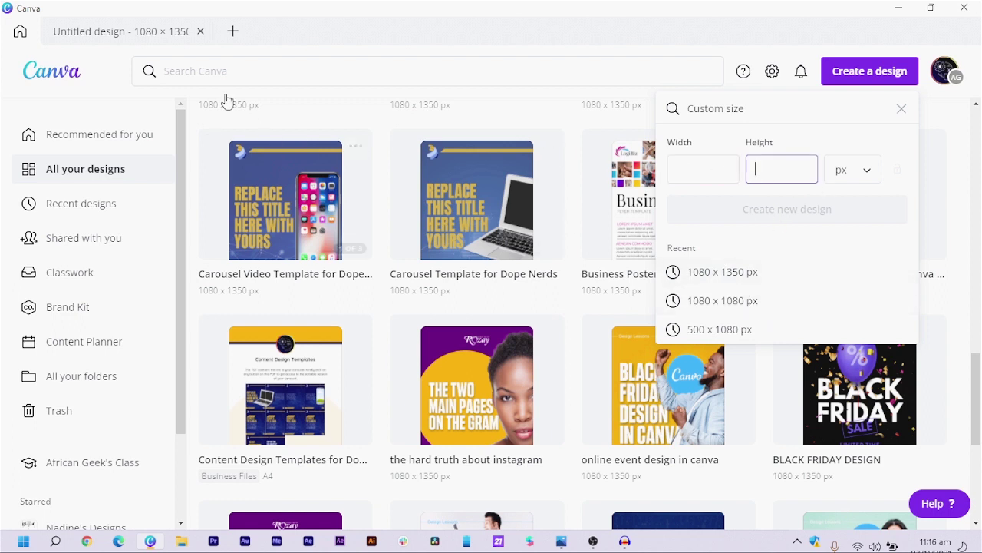
{"action": "left_click", "coordinate": [146, 37]}
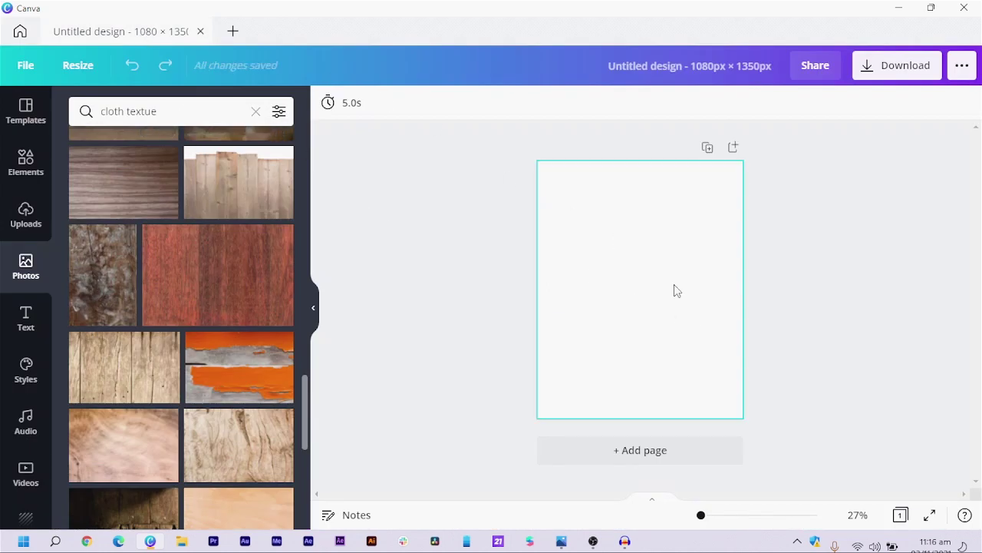
- Search photos for 'black material background' and browse the results
{"action": "left_click", "coordinate": [175, 111]}
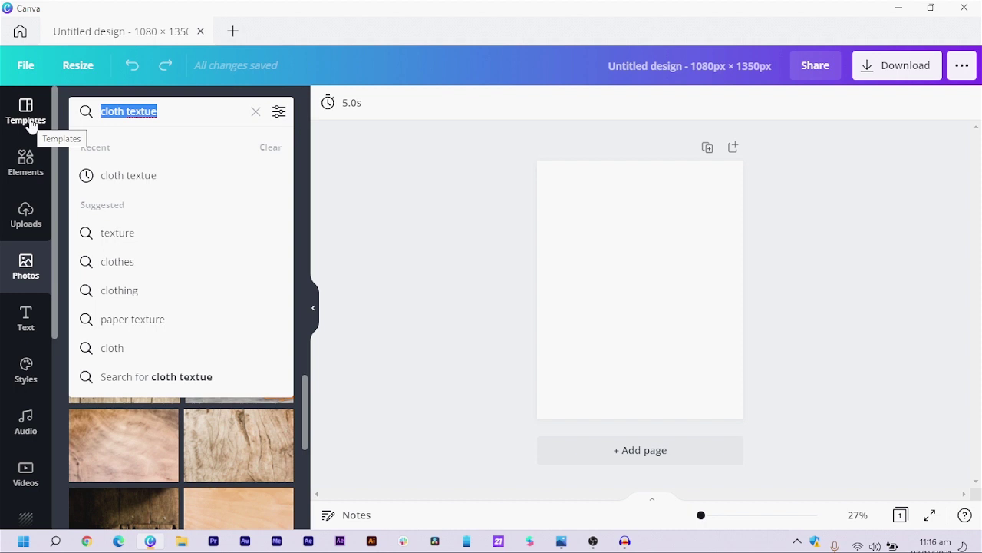
{"action": "type", "text": "b"}
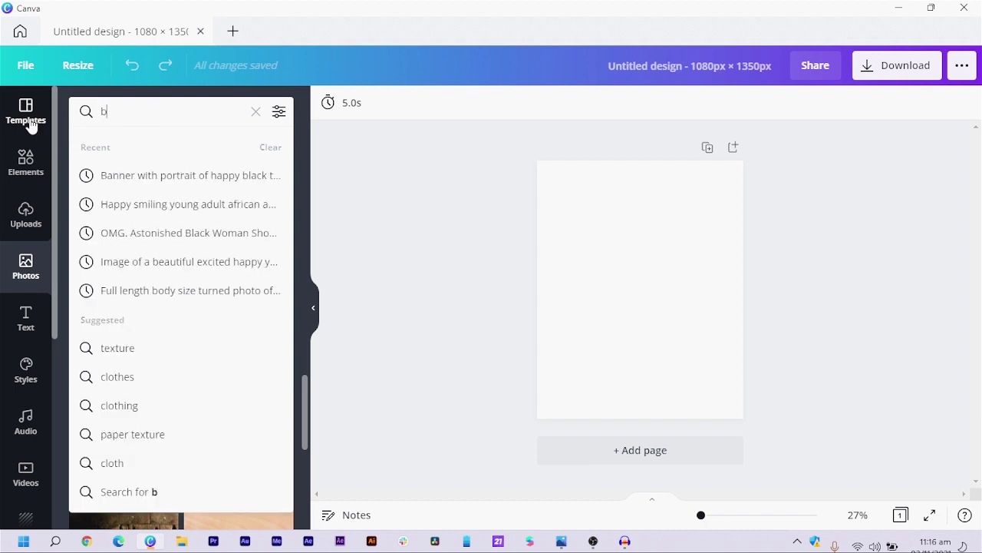
{"action": "type", "text": "lack material"}
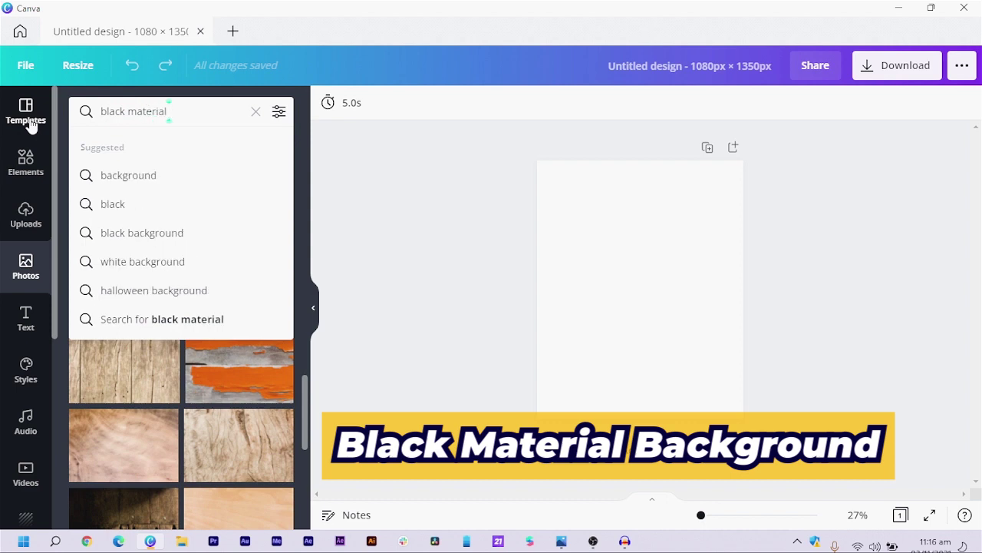
{"action": "type", "text": " backgo"}
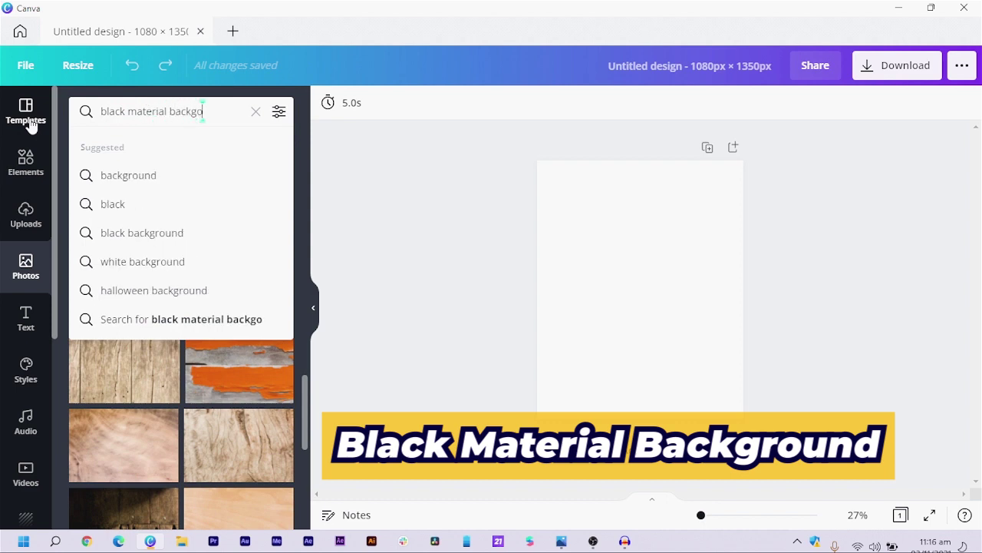
{"action": "key", "text": "BackSpace"}
{"action": "type", "text": "e"}
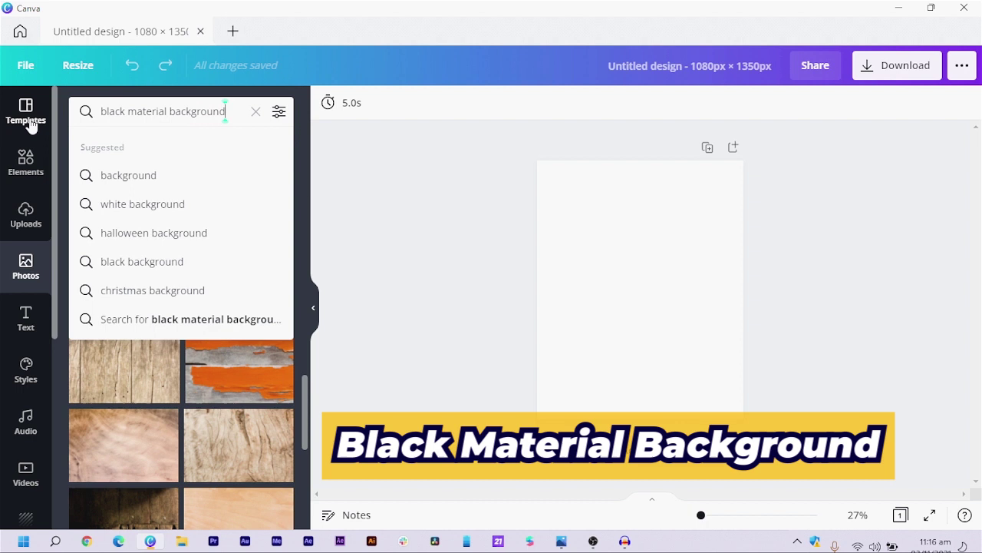
{"action": "type", "text": "ound"}
{"action": "key", "text": "Return"}
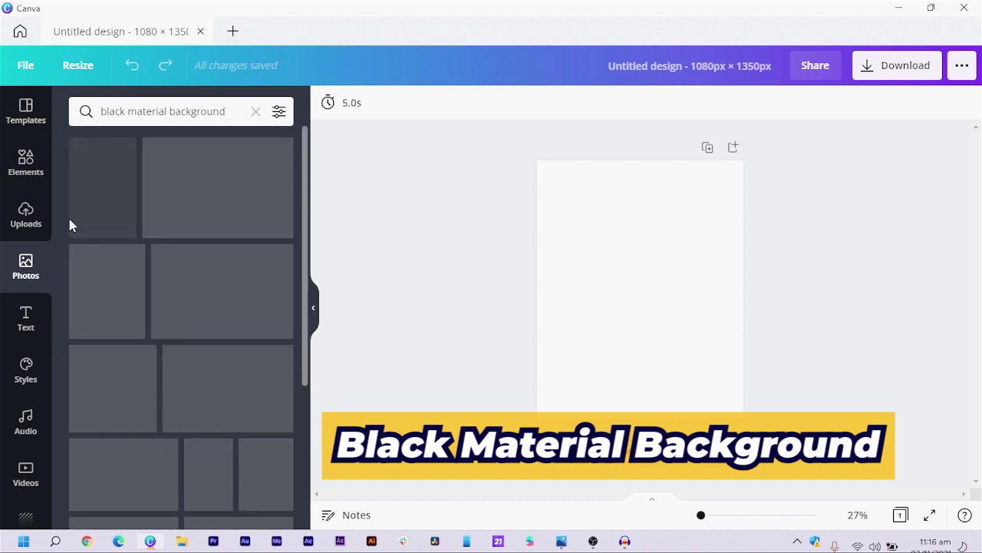
{"action": "scroll", "coordinate": [168, 326], "scroll_direction": "down", "scroll_amount": 1}
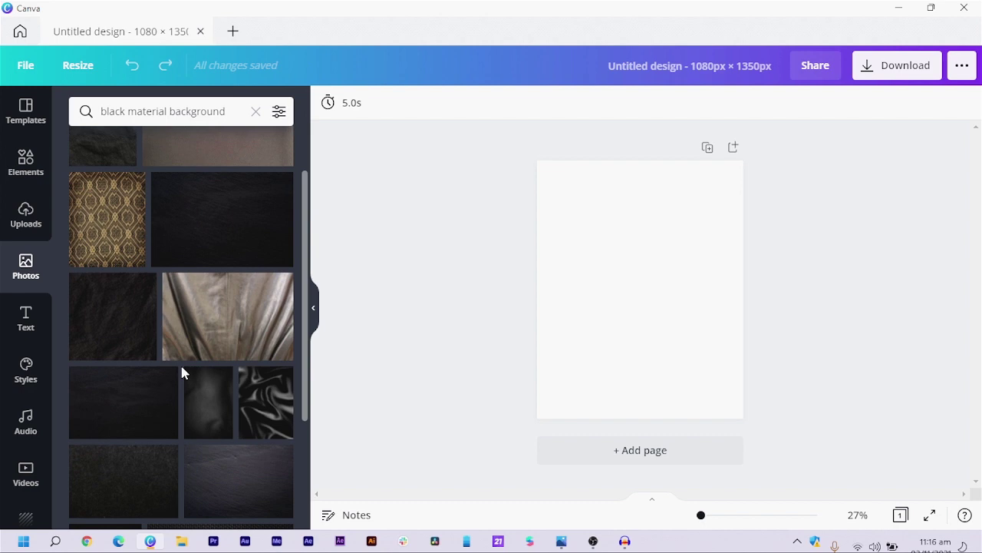
{"action": "scroll", "coordinate": [224, 358], "scroll_direction": "down", "scroll_amount": 2}
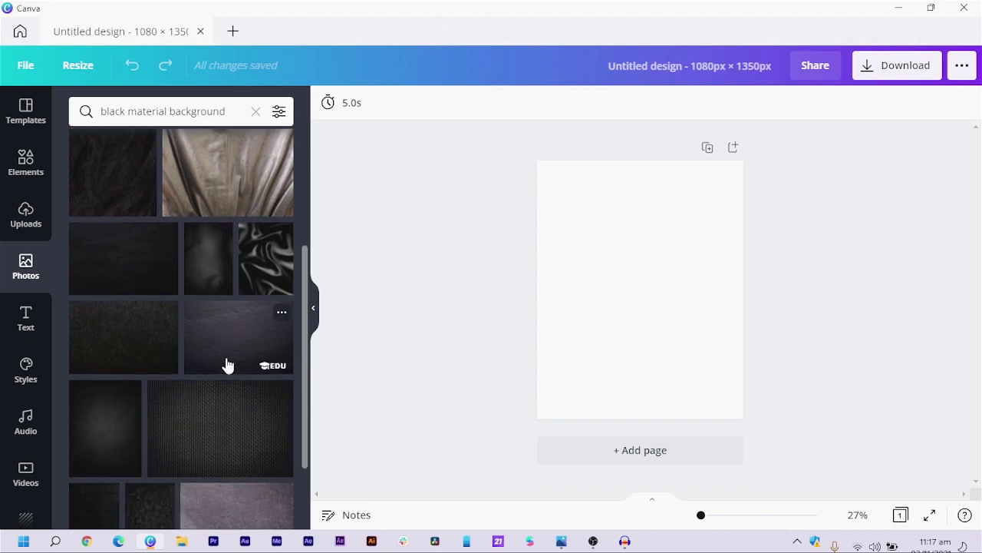
{"action": "scroll", "coordinate": [228, 367], "scroll_direction": "down", "scroll_amount": 1}
{"action": "scroll", "coordinate": [231, 368], "scroll_direction": "up", "scroll_amount": 2}
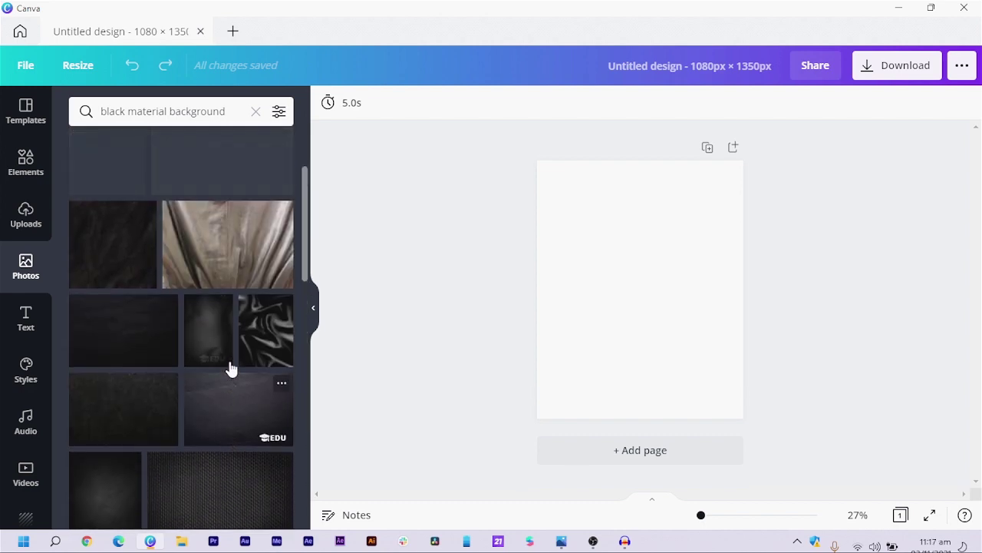
{"action": "scroll", "coordinate": [230, 368], "scroll_direction": "up", "scroll_amount": 2}
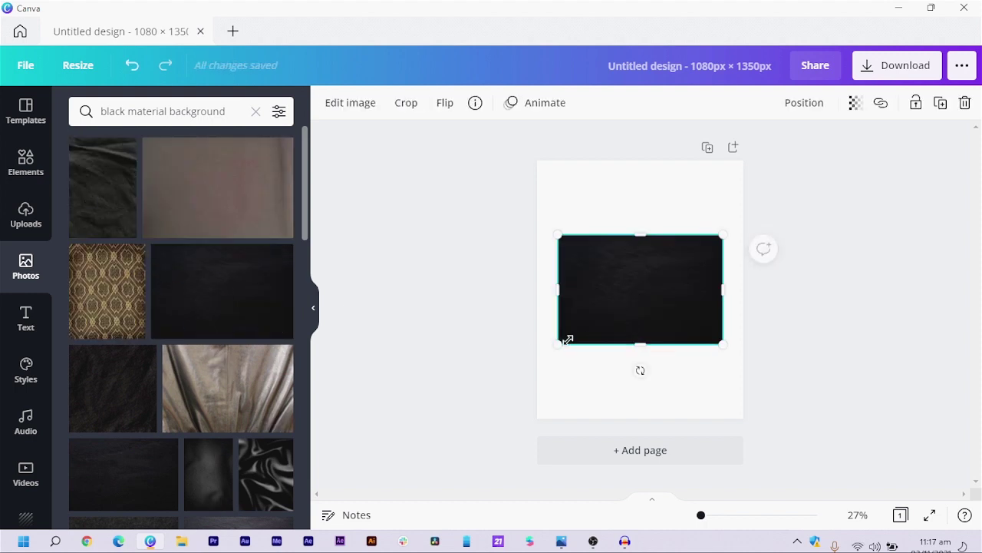
- Delete the test dark photo from the page and keep browsing the results
{"action": "key", "text": "Delete"}
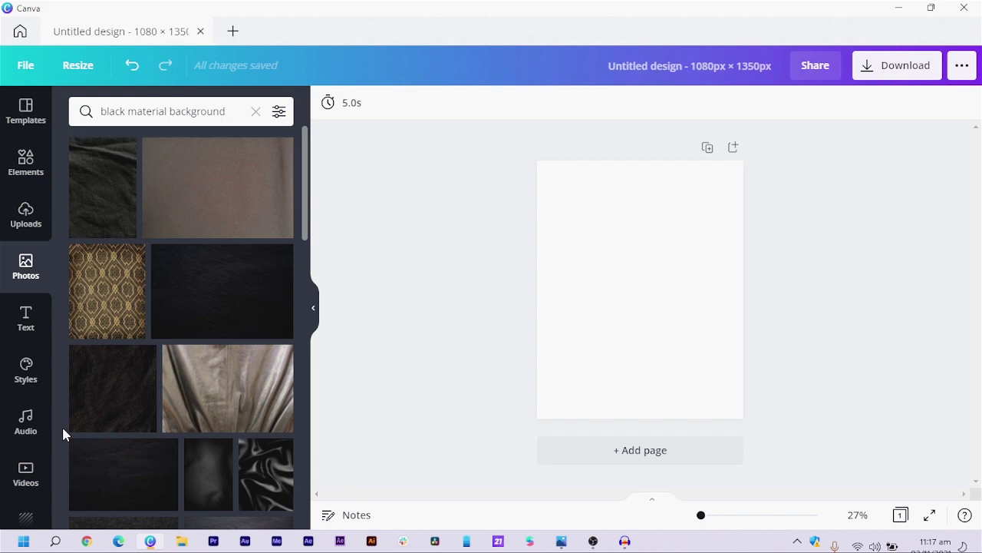
{"action": "scroll", "coordinate": [89, 417], "scroll_direction": "down", "scroll_amount": 3}
{"action": "scroll", "coordinate": [99, 395], "scroll_direction": "down", "scroll_amount": 2}
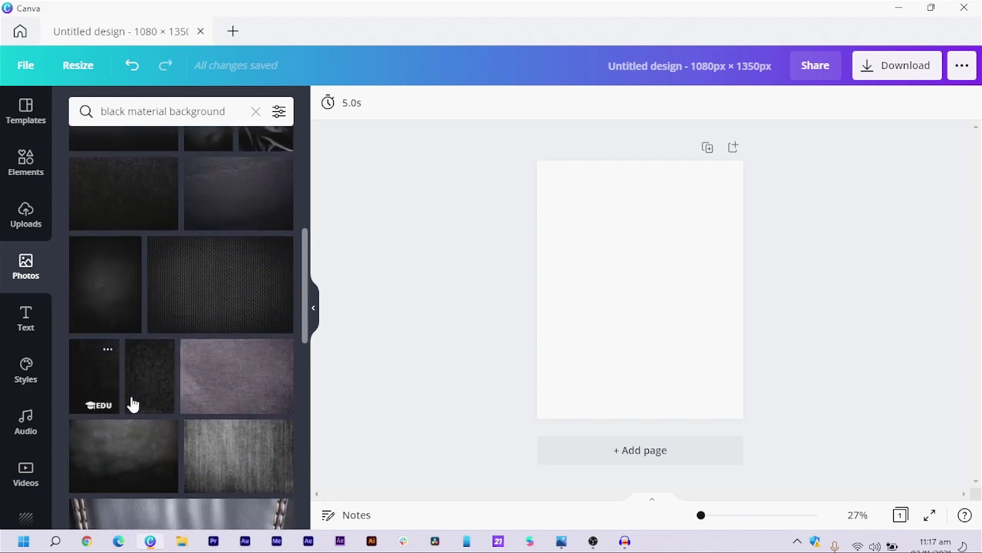
- Add a dark texture photo and set it as the page background
{"action": "left_click", "coordinate": [95, 314]}
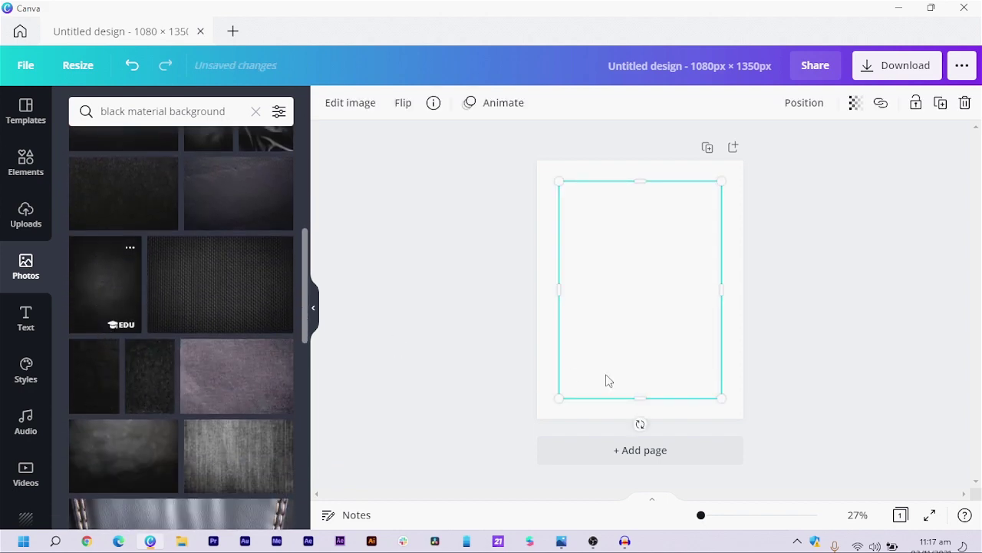
{"action": "right_click", "coordinate": [633, 315]}
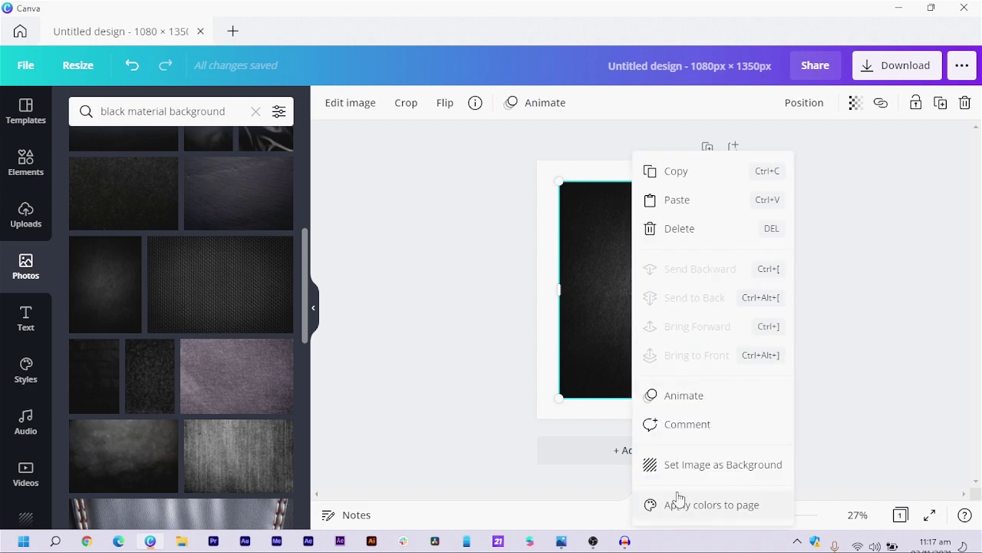
{"action": "left_click", "coordinate": [672, 466]}
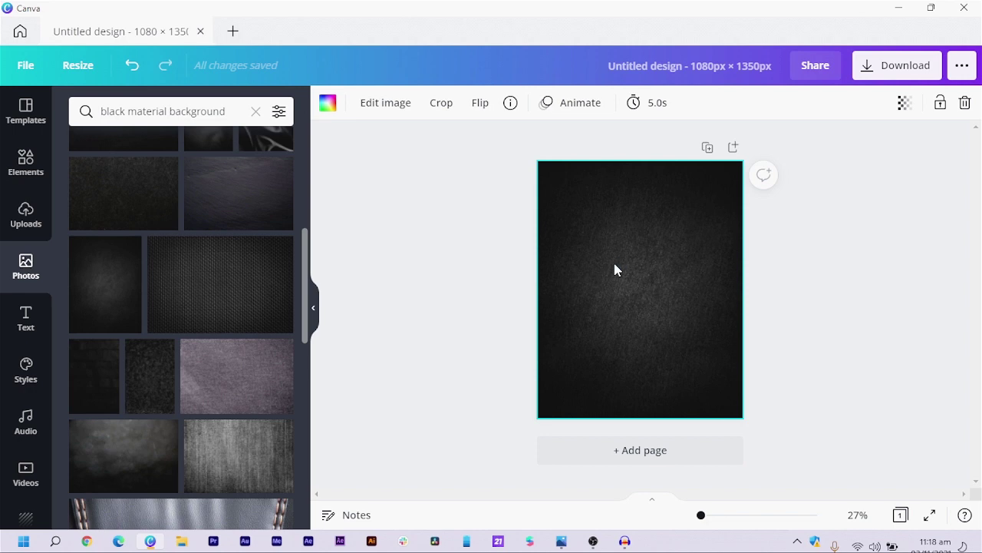
- Detach the texture photo, fill the page with black, then set the photo as background again
{"action": "right_click", "coordinate": [615, 263]}
{"action": "left_click", "coordinate": [669, 510]}
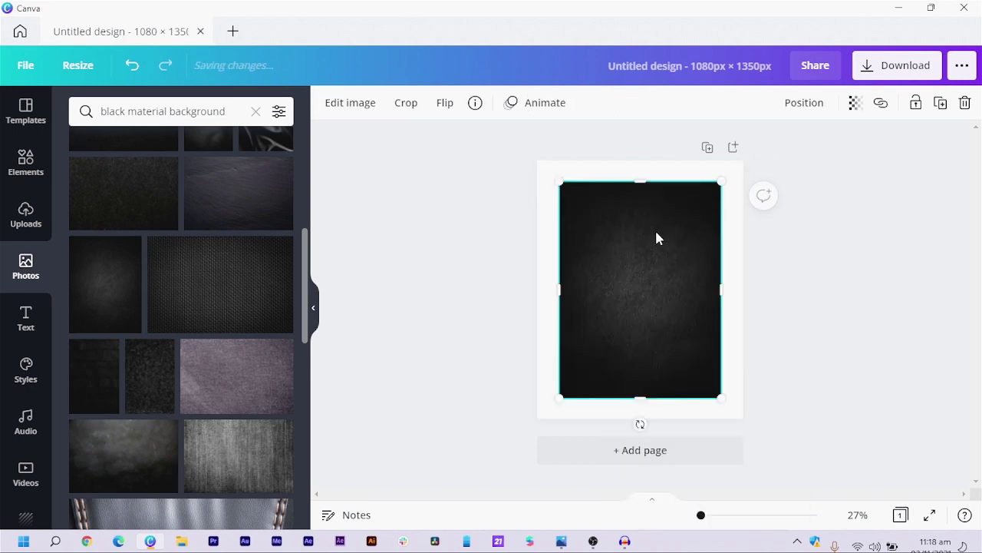
{"action": "left_click_drag", "start_coordinate": [655, 238], "coordinate": [658, 280]}
{"action": "left_click", "coordinate": [612, 182]}
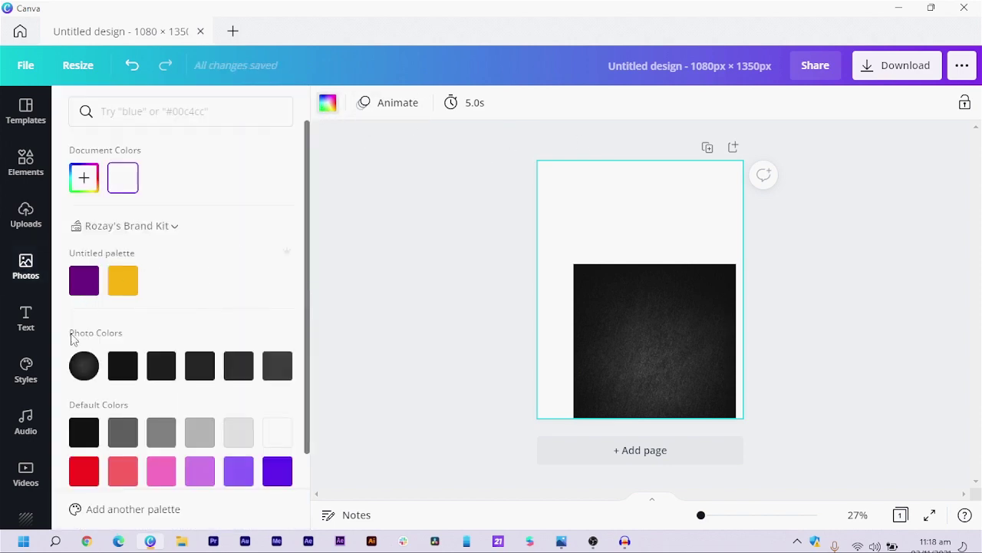
{"action": "left_click", "coordinate": [87, 443]}
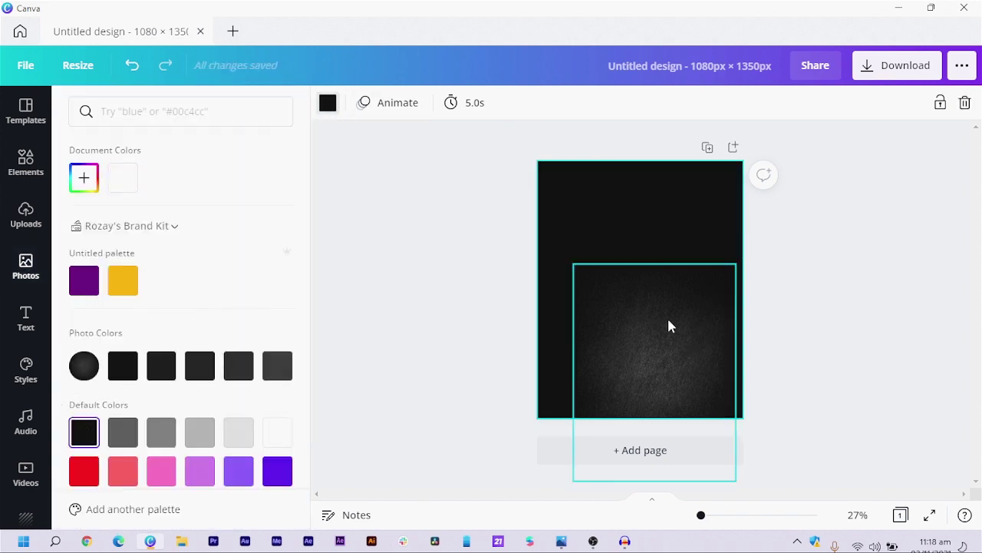
{"action": "left_click_drag", "start_coordinate": [669, 325], "coordinate": [634, 230]}
{"action": "right_click", "coordinate": [648, 258]}
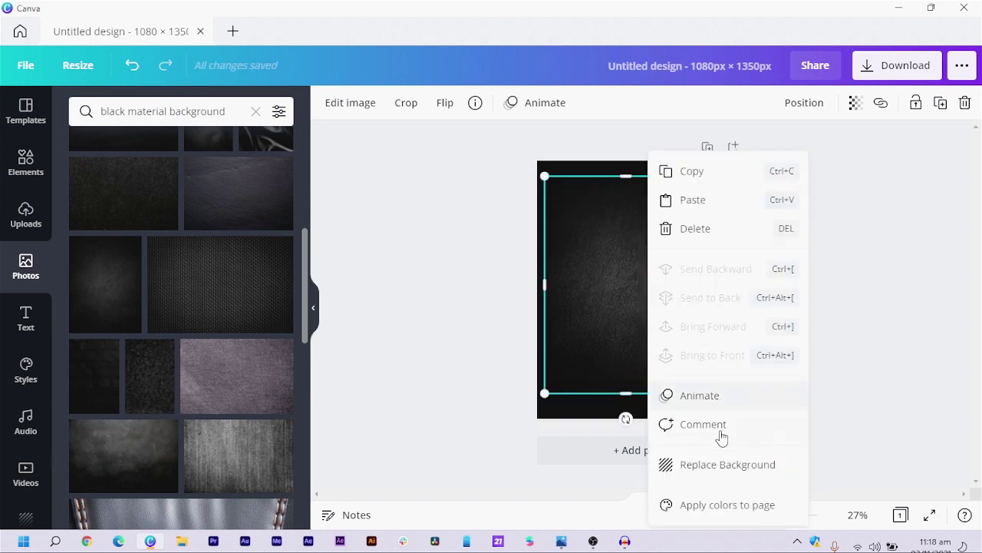
{"action": "left_click", "coordinate": [704, 468]}
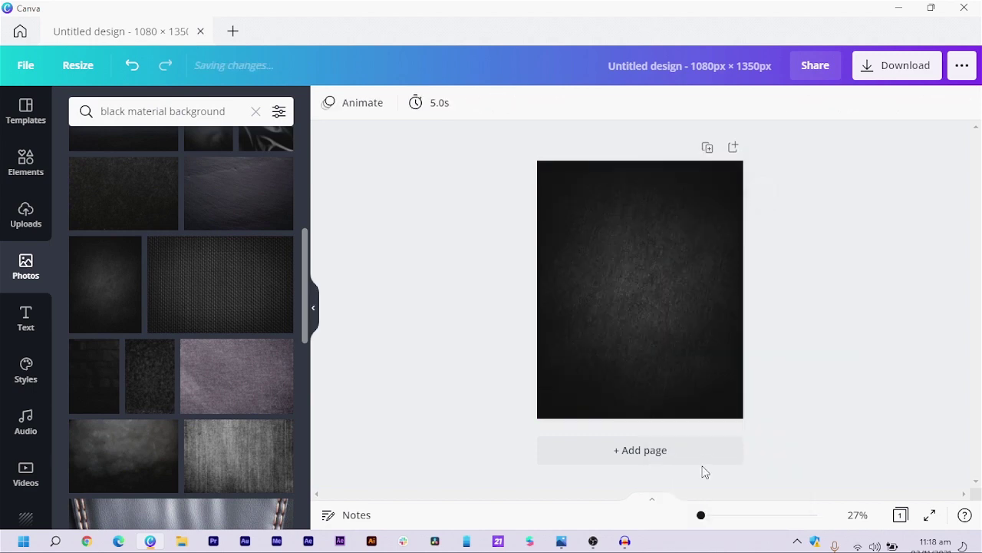
- Set the background photo's transparency to 51
{"action": "left_click", "coordinate": [609, 298]}
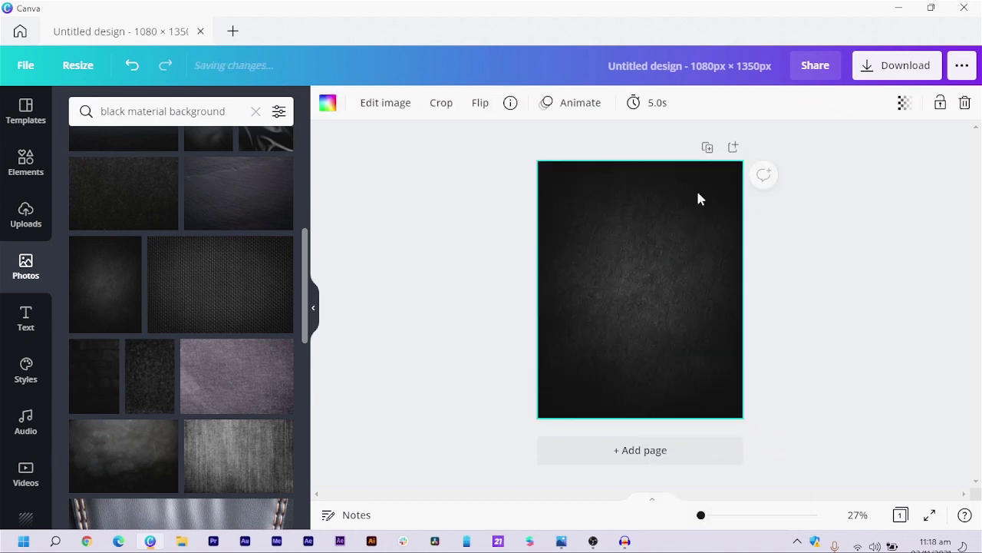
{"action": "left_click", "coordinate": [904, 105]}
{"action": "left_click_drag", "start_coordinate": [849, 154], "coordinate": [815, 157]}
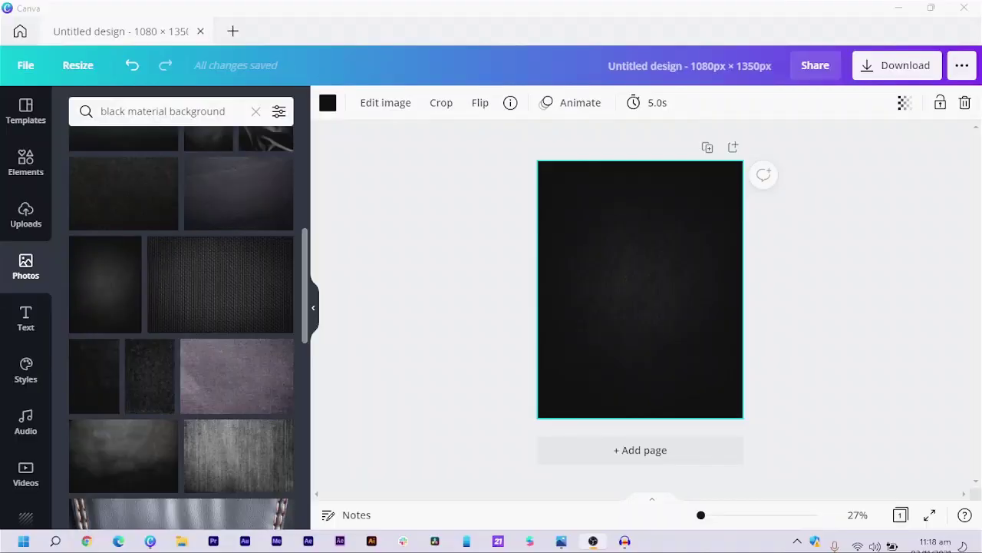
{"action": "left_click_drag", "start_coordinate": [516, 177], "coordinate": [777, 303]}
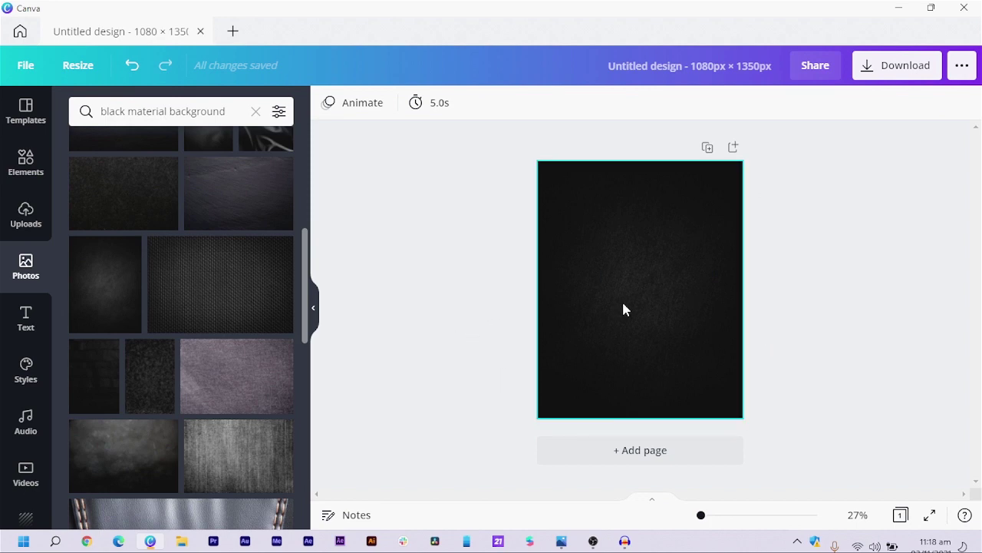
- Add a text box reading 'BLACK' and 'FRIDAY' on two lines
{"action": "left_click", "coordinate": [606, 267]}
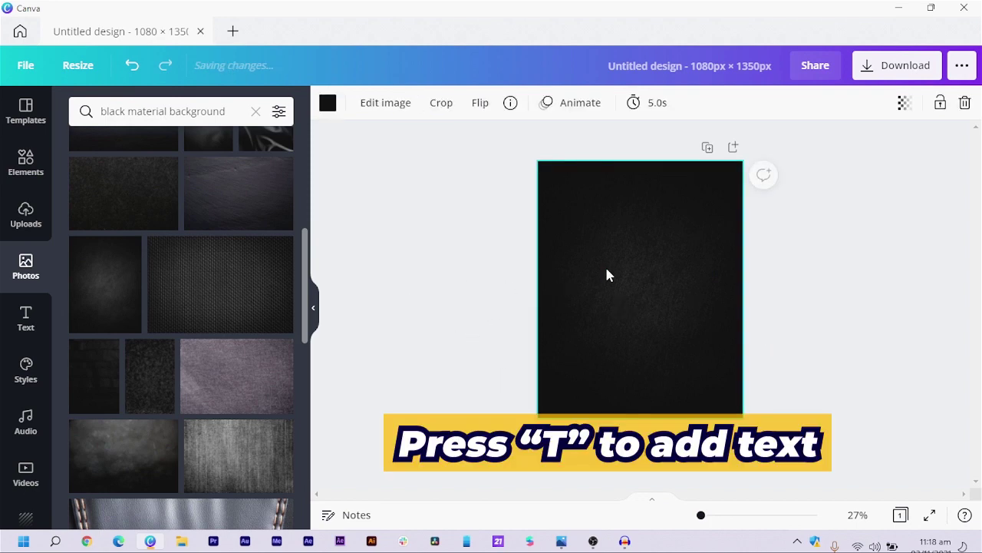
{"action": "key", "text": "t"}
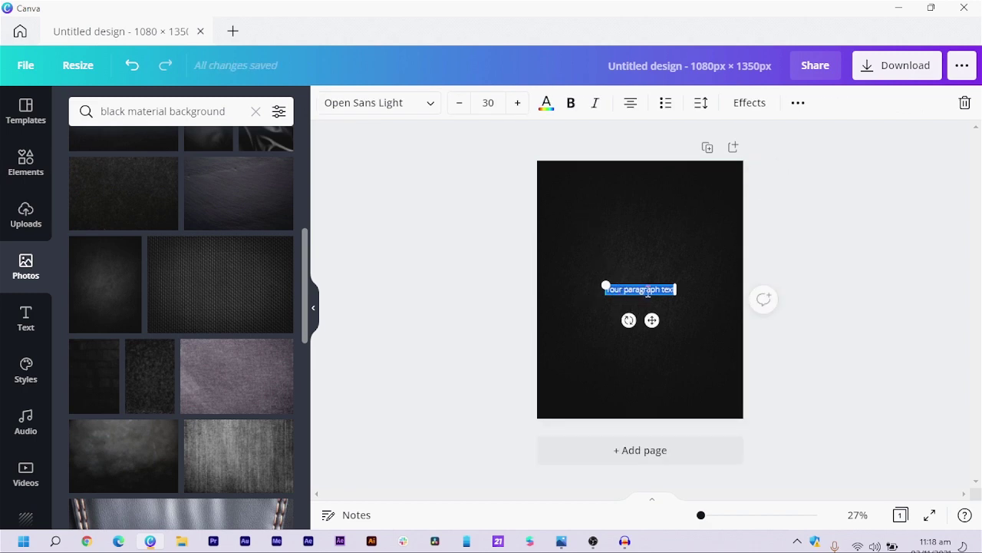
{"action": "type", "text": "BLACK"}
{"action": "key", "text": "Return"}
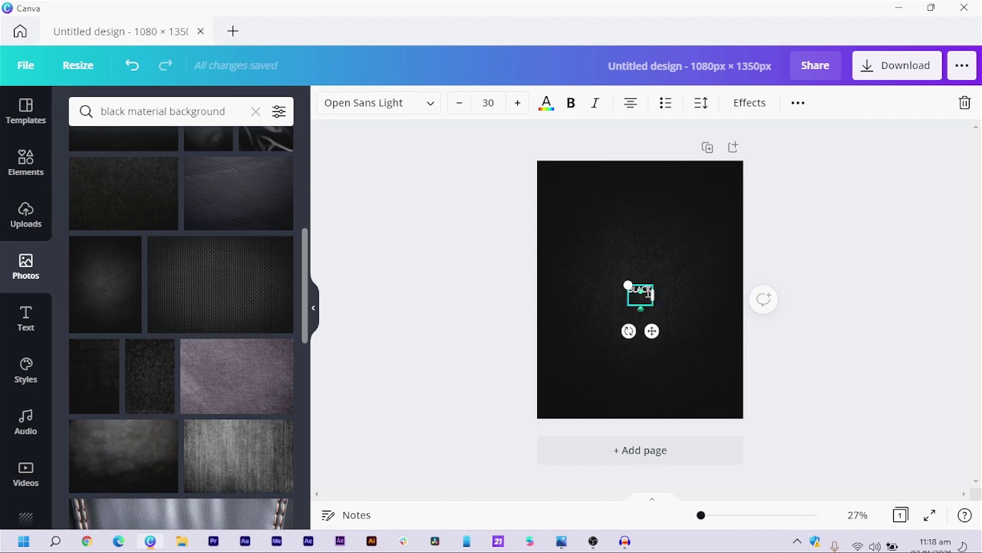
{"action": "type", "text": "FRIDAY"}
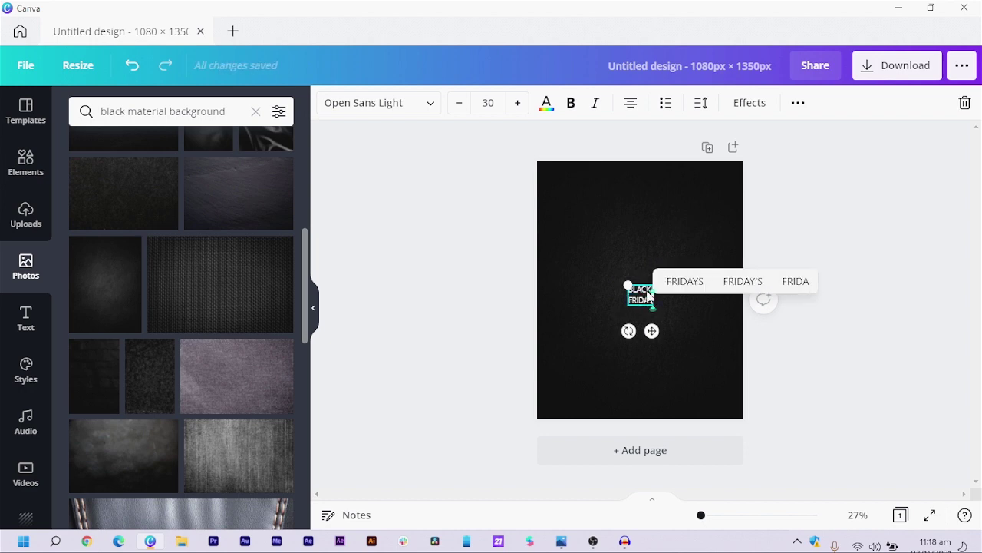
{"action": "key", "text": "ctrl+a"}
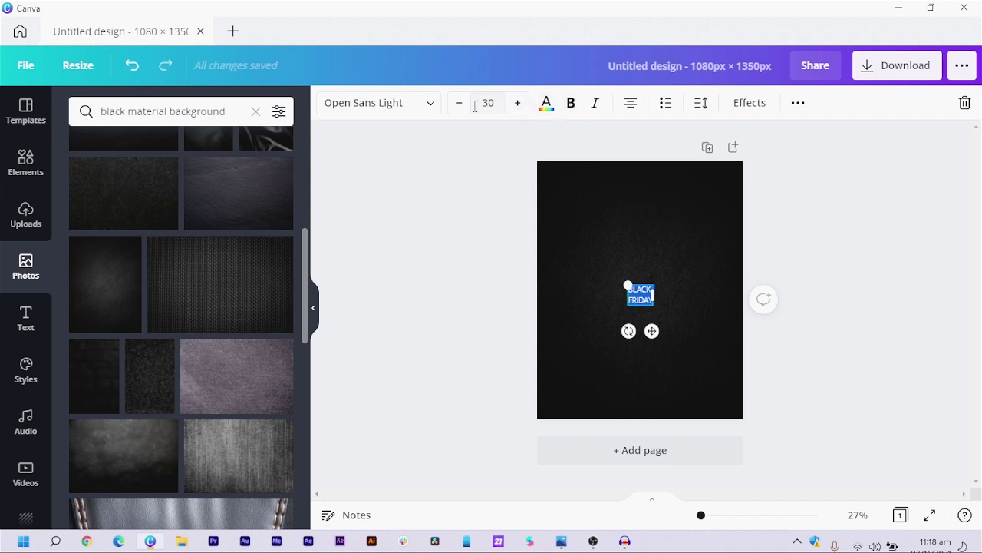
- Change the BLACK FRIDAY font to League Spartan
{"action": "left_click", "coordinate": [386, 105]}
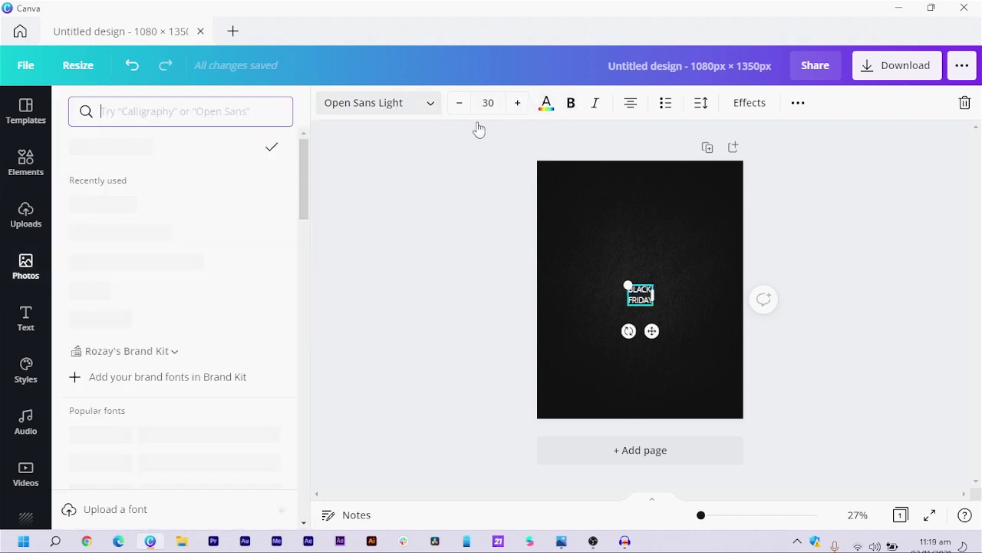
{"action": "left_click", "coordinate": [157, 112]}
{"action": "type", "text": "LEA"}
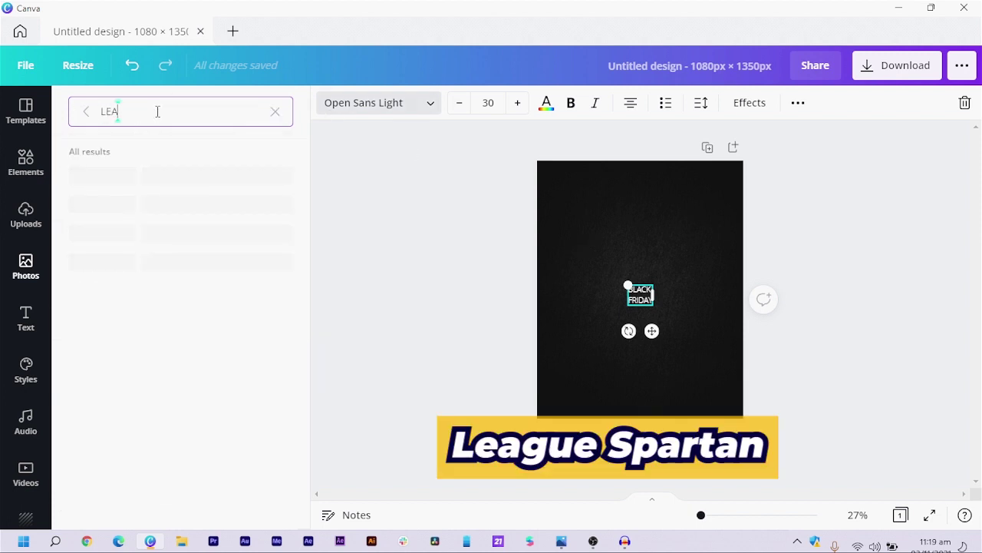
{"action": "type", "text": "GUE"}
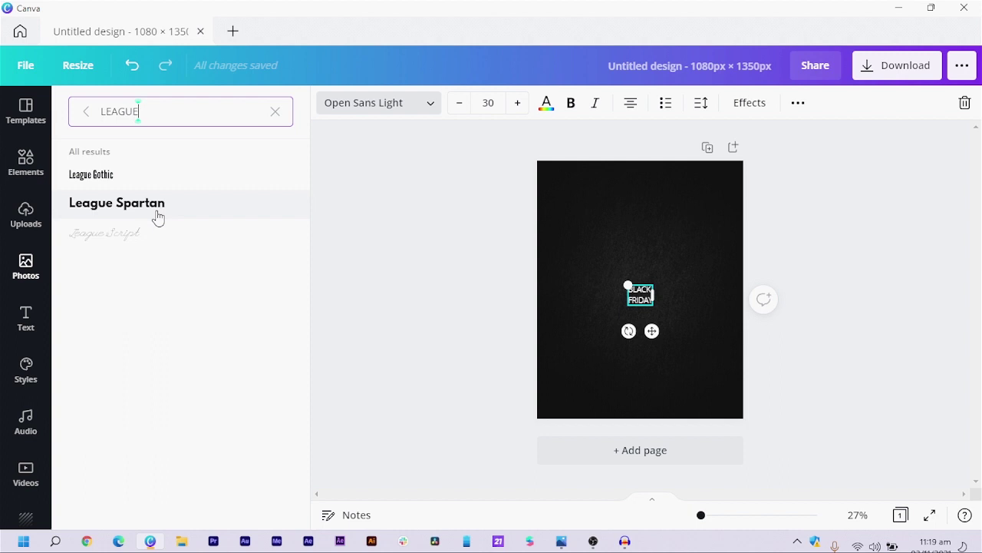
{"action": "left_click", "coordinate": [158, 213]}
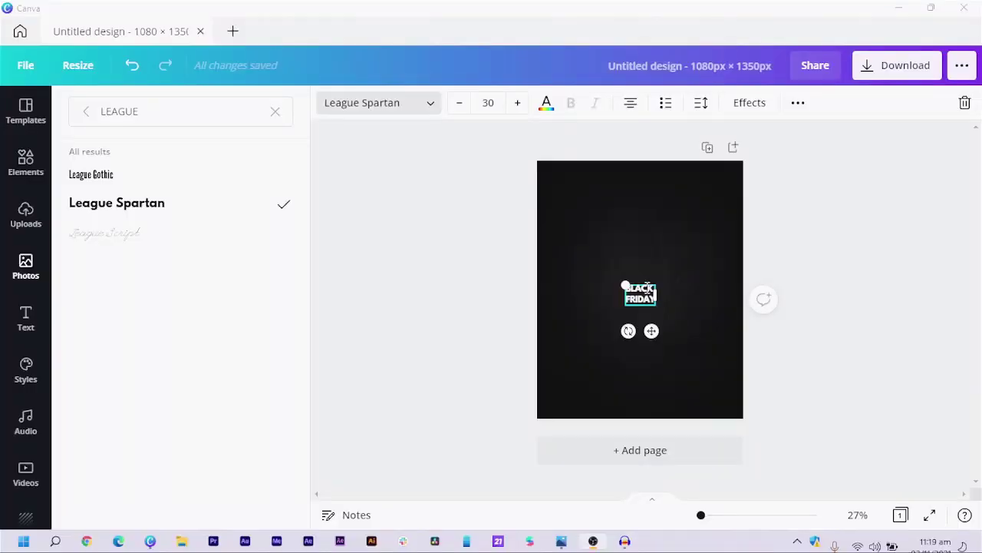
- Enlarge BLACK FRIDAY to size 173, centre-align it, and trim the box to the page width
{"action": "left_click_drag", "start_coordinate": [626, 281], "coordinate": [449, 244]}
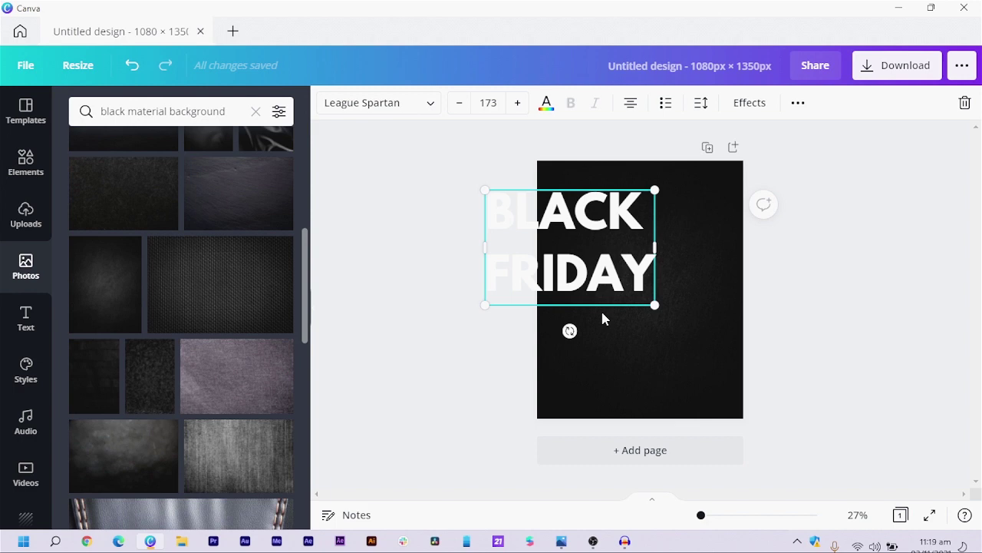
{"action": "left_click_drag", "start_coordinate": [590, 311], "coordinate": [660, 340]}
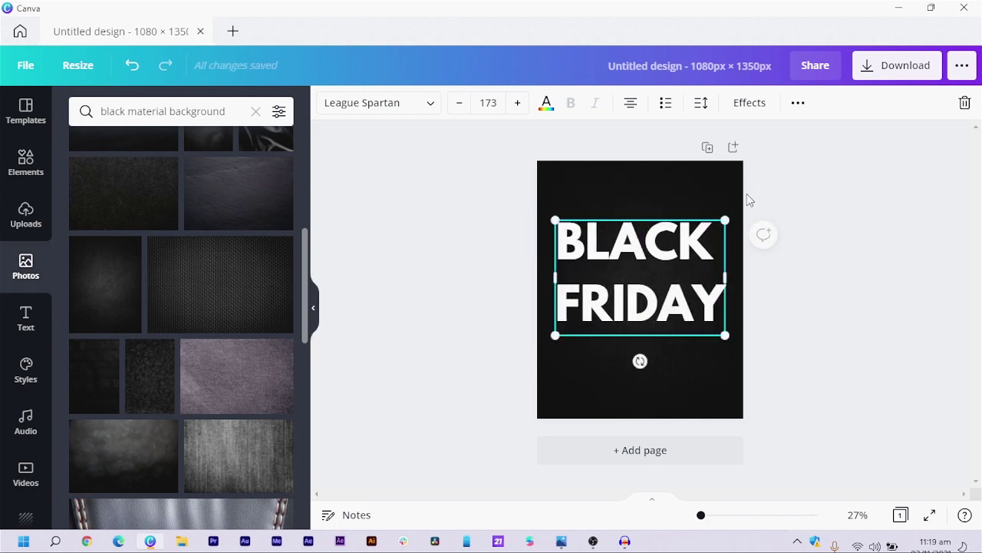
{"action": "left_click", "coordinate": [637, 109]}
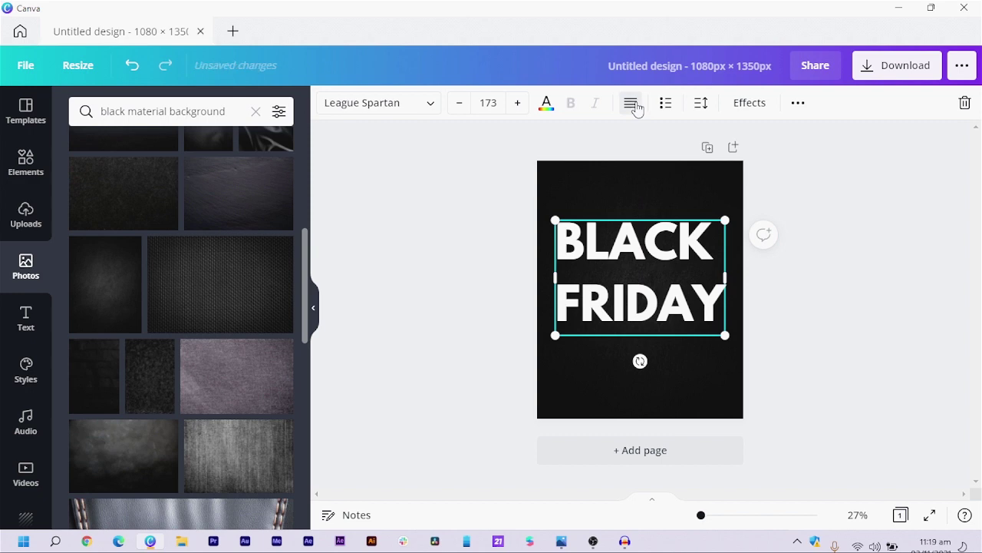
{"action": "triple_click", "coordinate": [628, 224]}
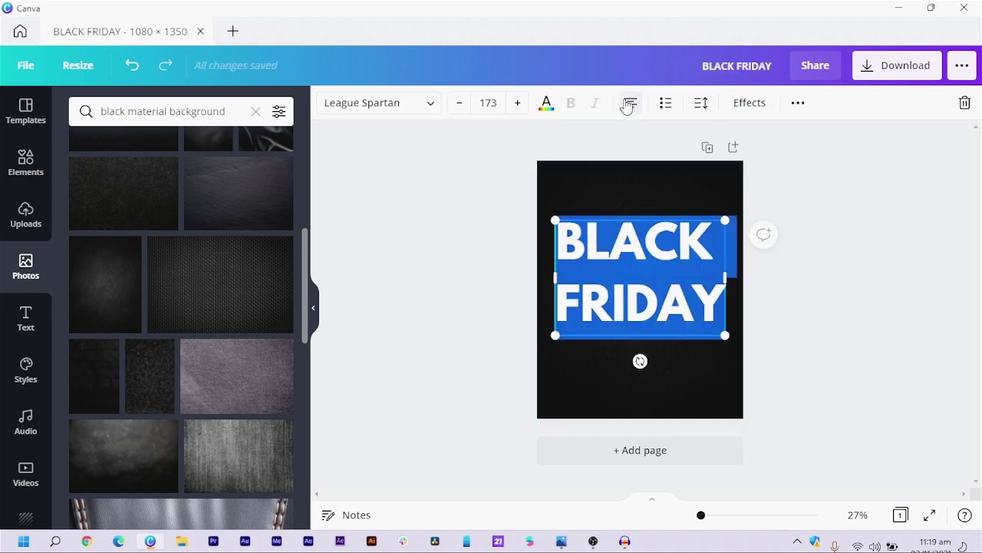
{"action": "left_click", "coordinate": [630, 109]}
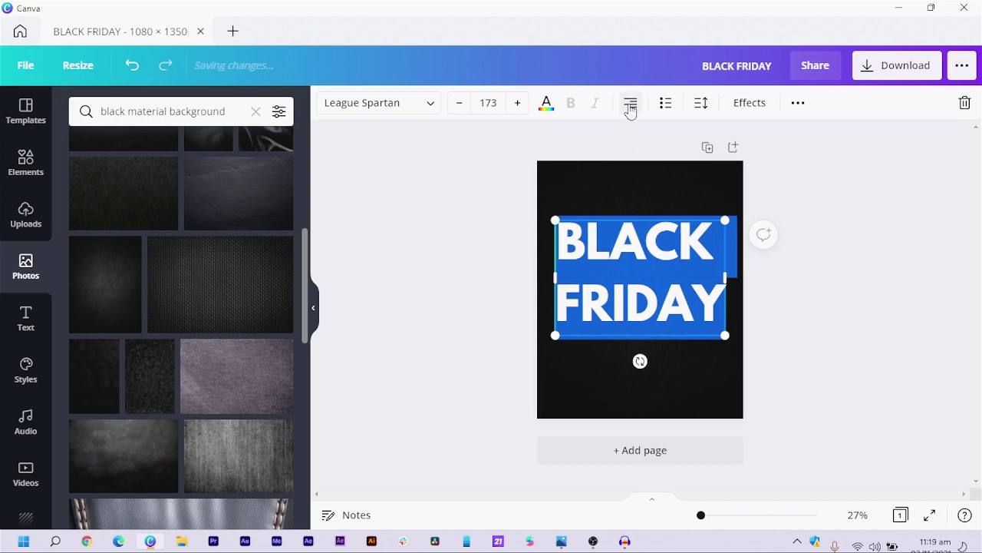
{"action": "left_click", "coordinate": [630, 109]}
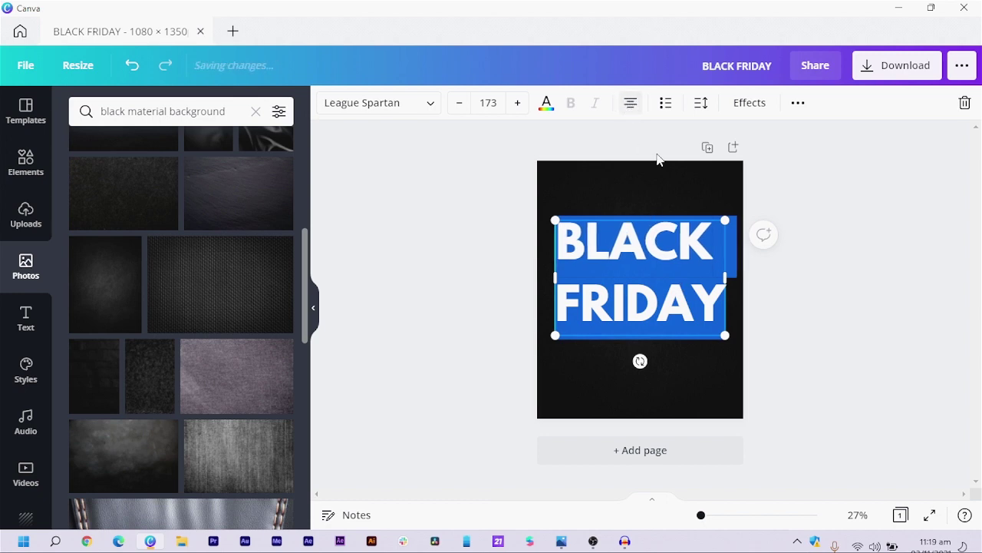
{"action": "left_click", "coordinate": [672, 381]}
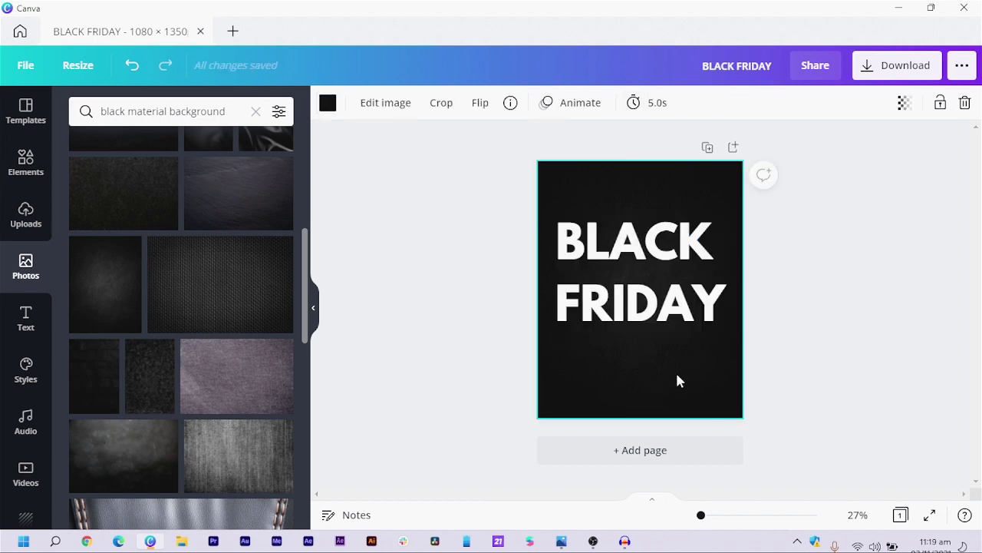
{"action": "left_click", "coordinate": [671, 299]}
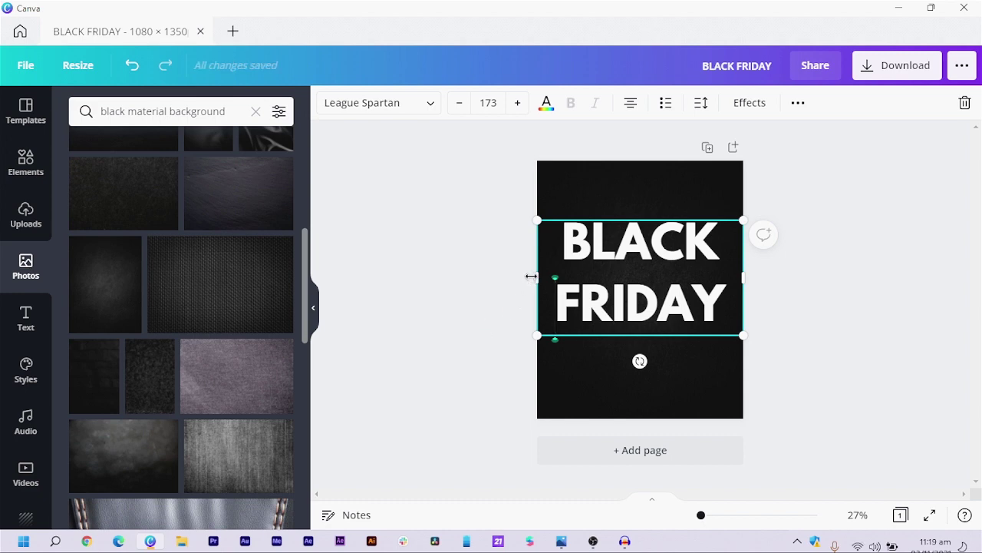
{"action": "left_click_drag", "start_coordinate": [531, 275], "coordinate": [551, 278]}
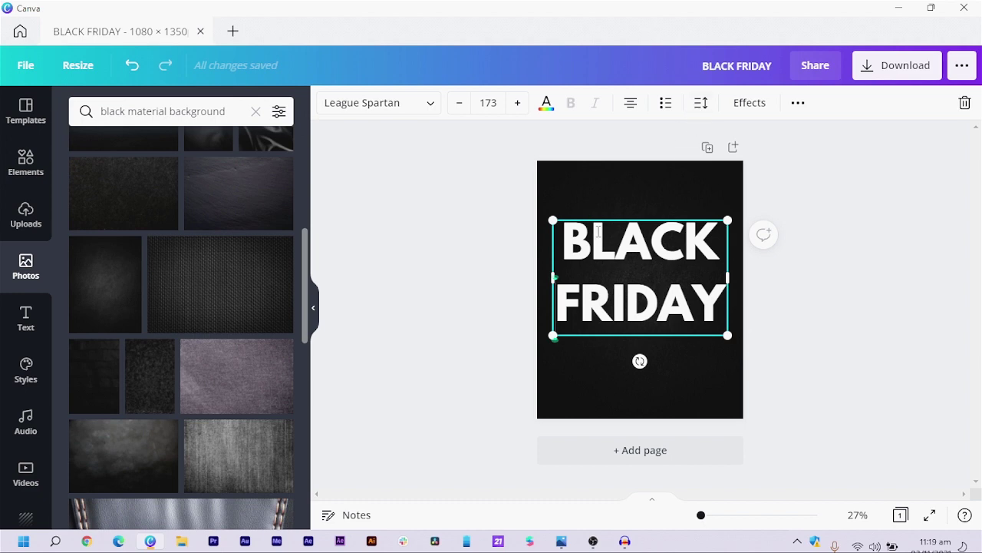
- Tighten BLACK FRIDAY's line spacing to 0.97 and centre the heading on the page
{"action": "left_click", "coordinate": [702, 104]}
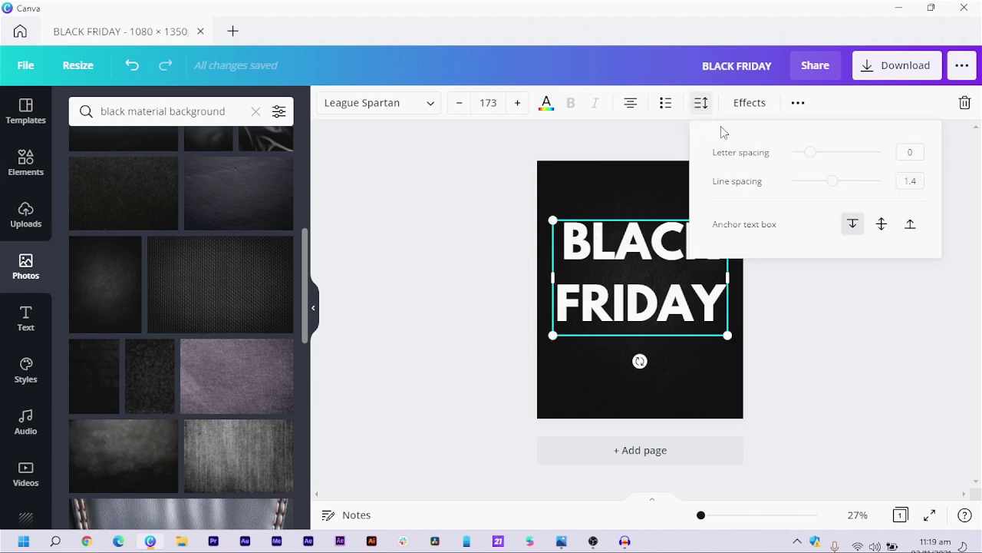
{"action": "left_click_drag", "start_coordinate": [837, 188], "coordinate": [815, 191]}
{"action": "left_click", "coordinate": [876, 371]}
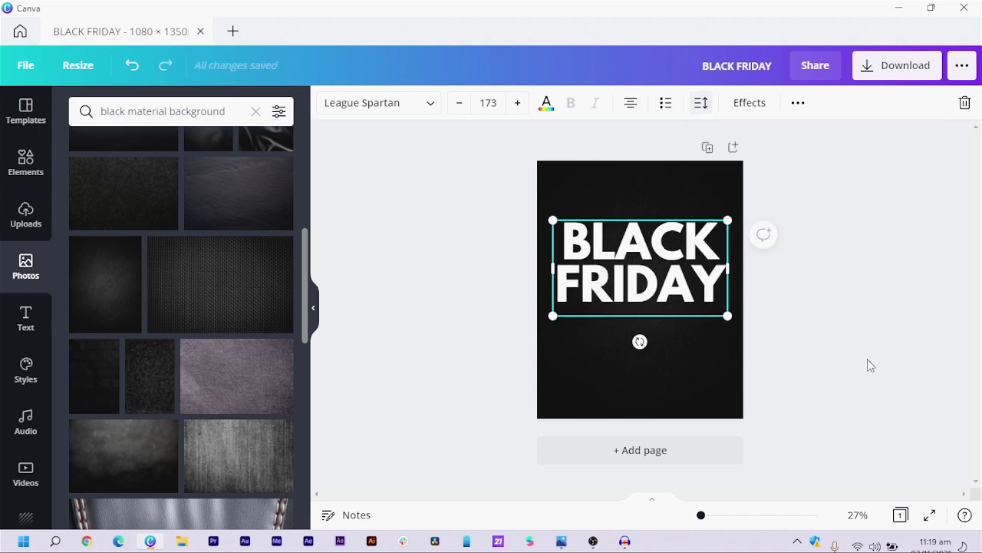
{"action": "left_click_drag", "start_coordinate": [664, 309], "coordinate": [654, 302]}
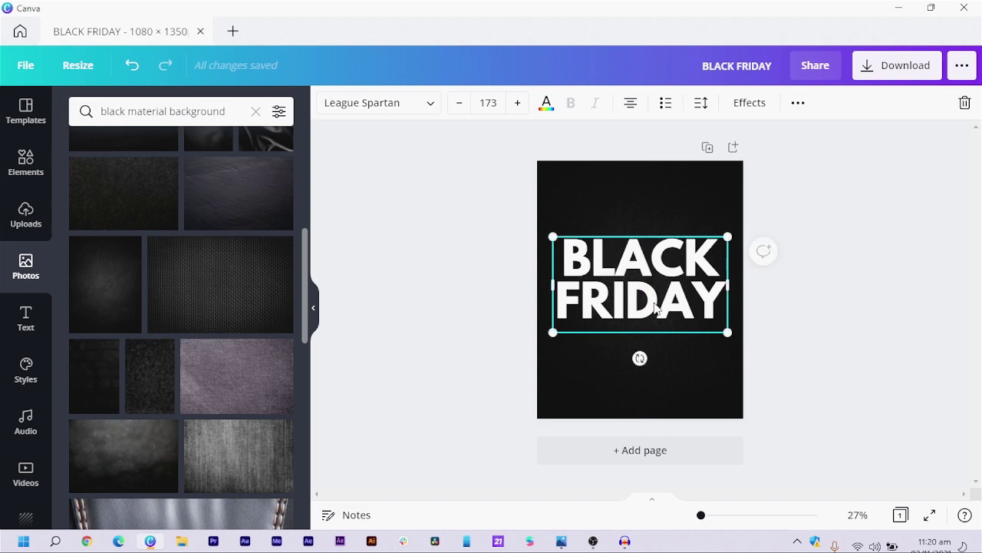
{"action": "left_click", "coordinate": [440, 309]}
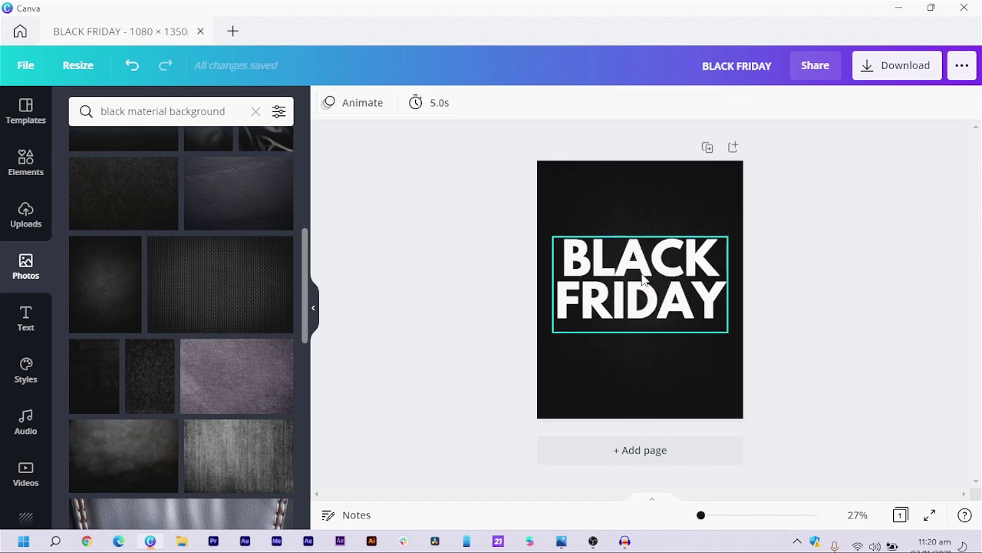
- Search photos for 'BALLOON' and browse the results
{"action": "left_click", "coordinate": [231, 108]}
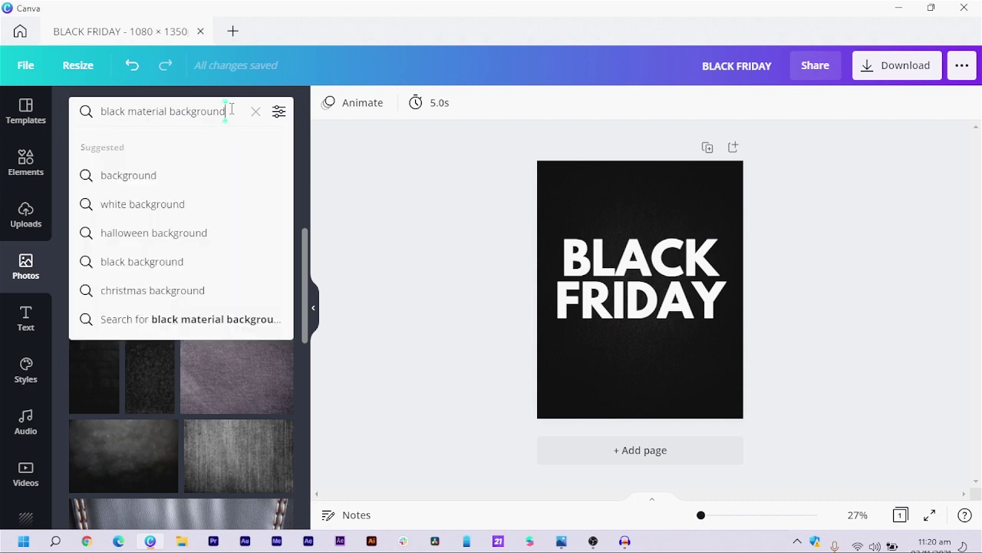
{"action": "key", "text": "ctrl+a"}
{"action": "type", "text": "BALL"}
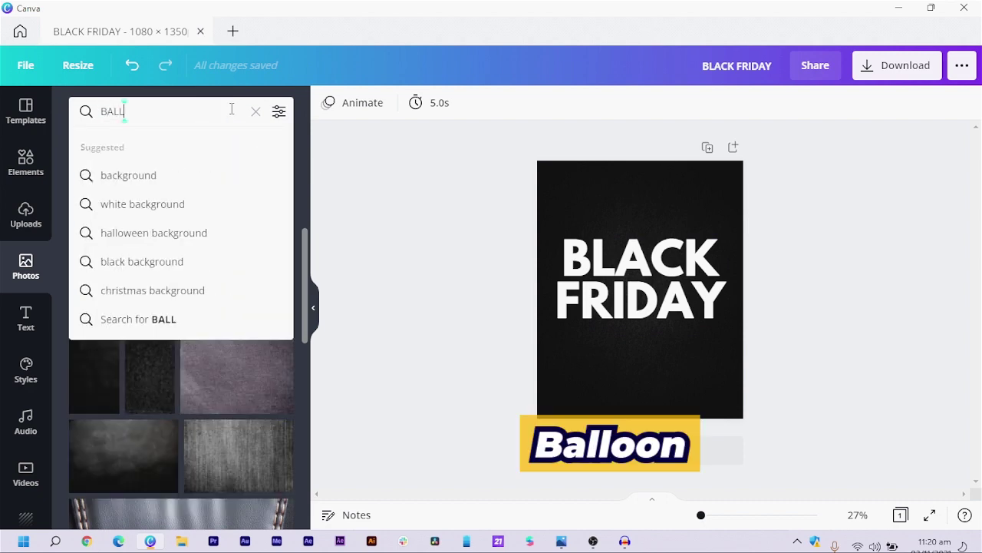
{"action": "type", "text": "OON"}
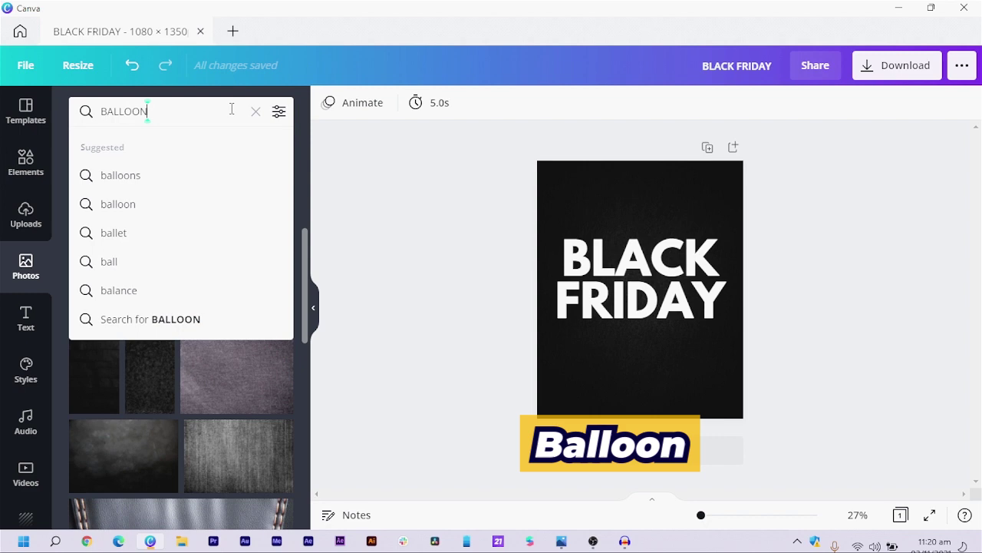
{"action": "key", "text": "Return"}
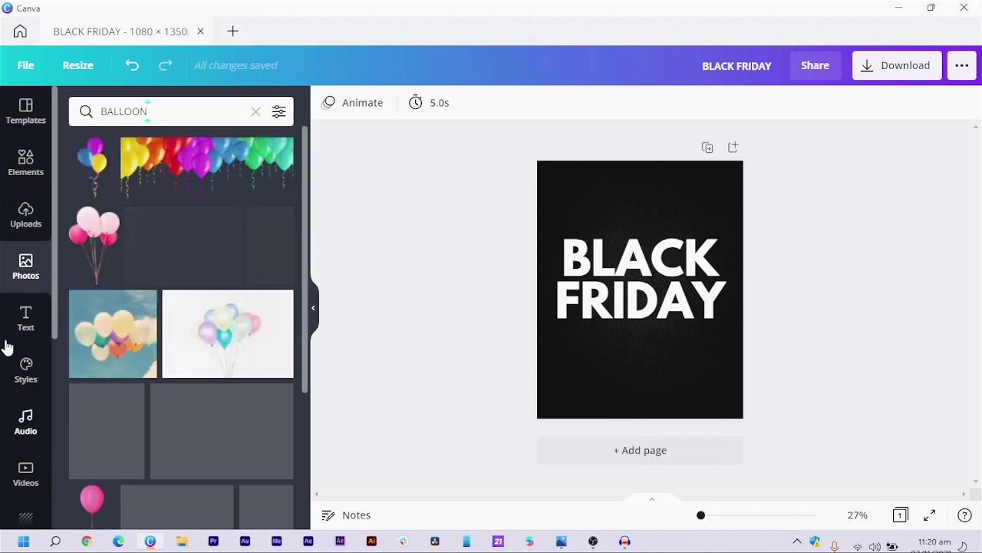
{"action": "scroll", "coordinate": [156, 341], "scroll_direction": "down", "scroll_amount": 3}
{"action": "scroll", "coordinate": [209, 328], "scroll_direction": "down", "scroll_amount": 6}
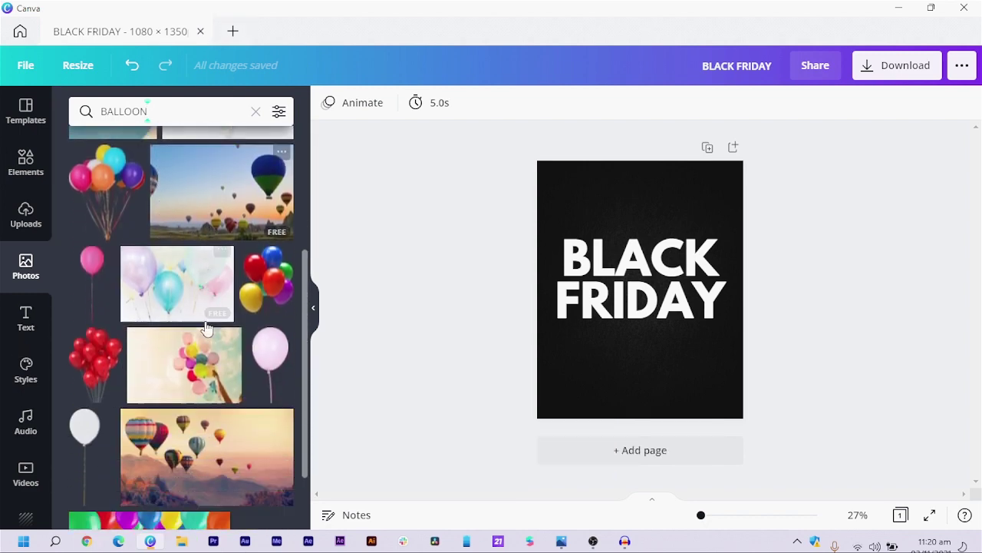
{"action": "scroll", "coordinate": [205, 333], "scroll_direction": "down", "scroll_amount": 7}
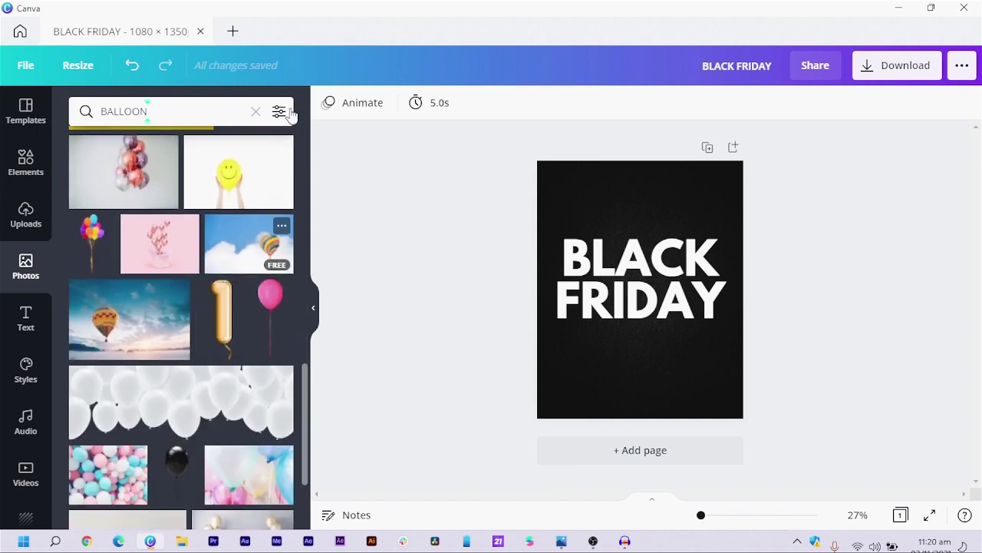
- Filter the results to cut-outs only and add the orange balloon to the page
{"action": "left_click", "coordinate": [278, 113]}
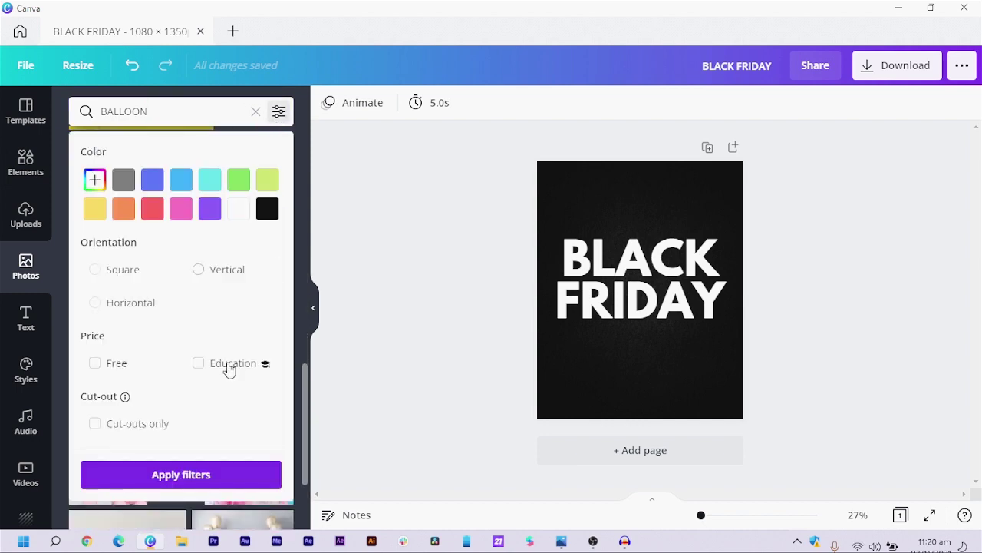
{"action": "left_click", "coordinate": [135, 425]}
{"action": "left_click", "coordinate": [99, 470]}
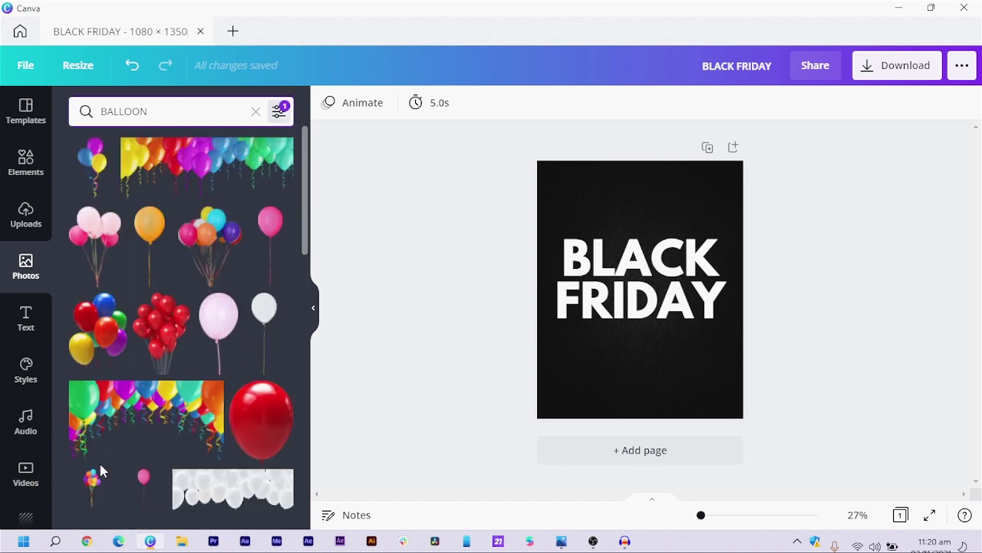
{"action": "scroll", "coordinate": [100, 226], "scroll_direction": "down", "scroll_amount": 5}
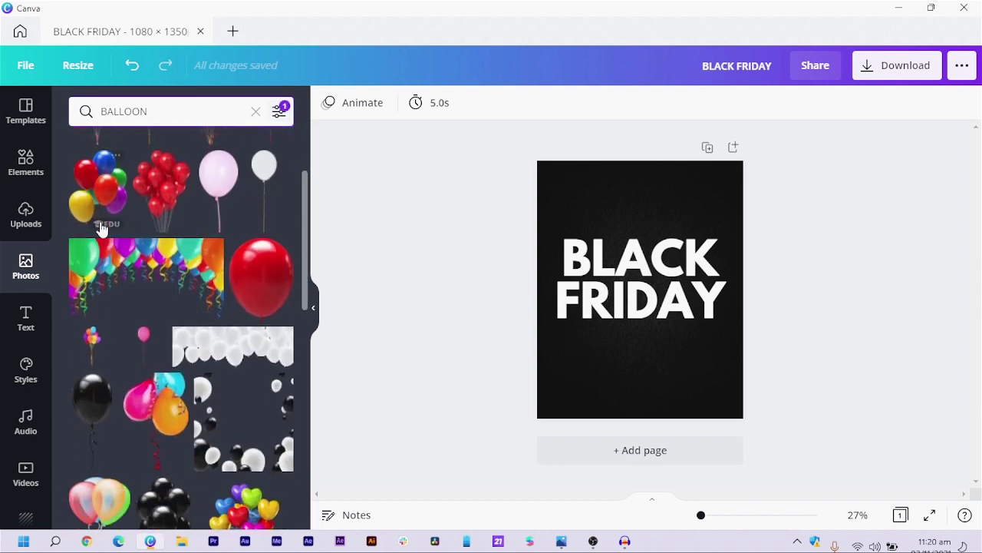
{"action": "scroll", "coordinate": [120, 241], "scroll_direction": "down", "scroll_amount": 2}
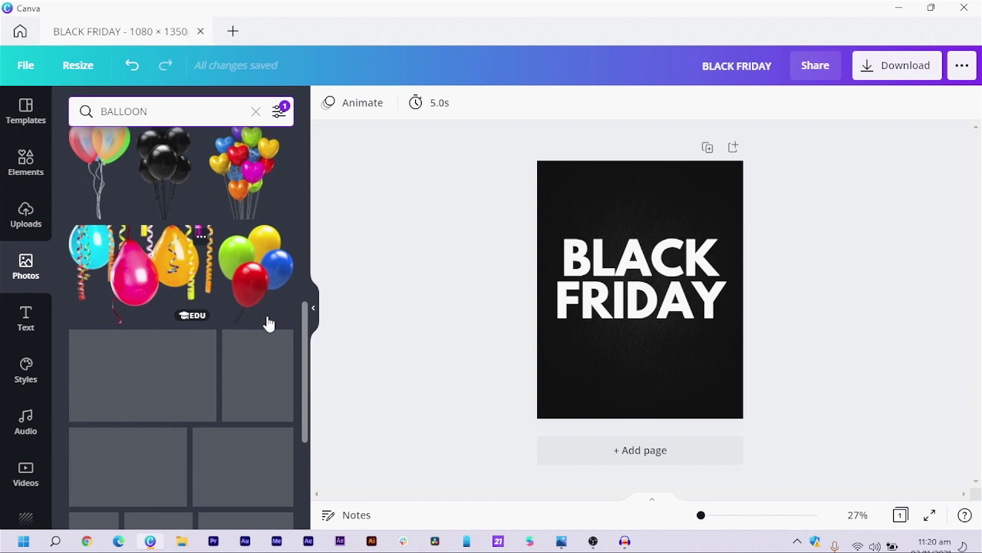
{"action": "scroll", "coordinate": [265, 368], "scroll_direction": "down", "scroll_amount": 2}
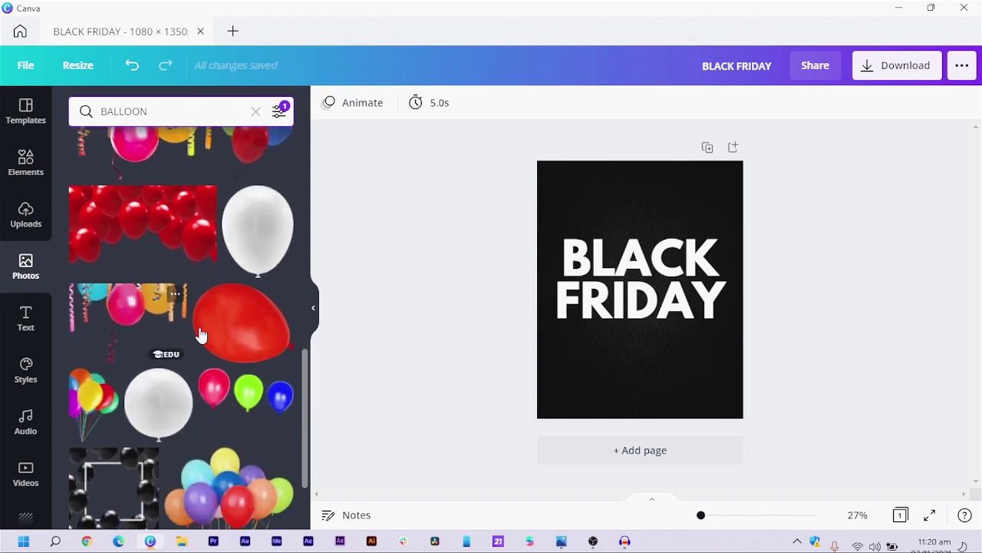
{"action": "scroll", "coordinate": [198, 334], "scroll_direction": "down", "scroll_amount": 5}
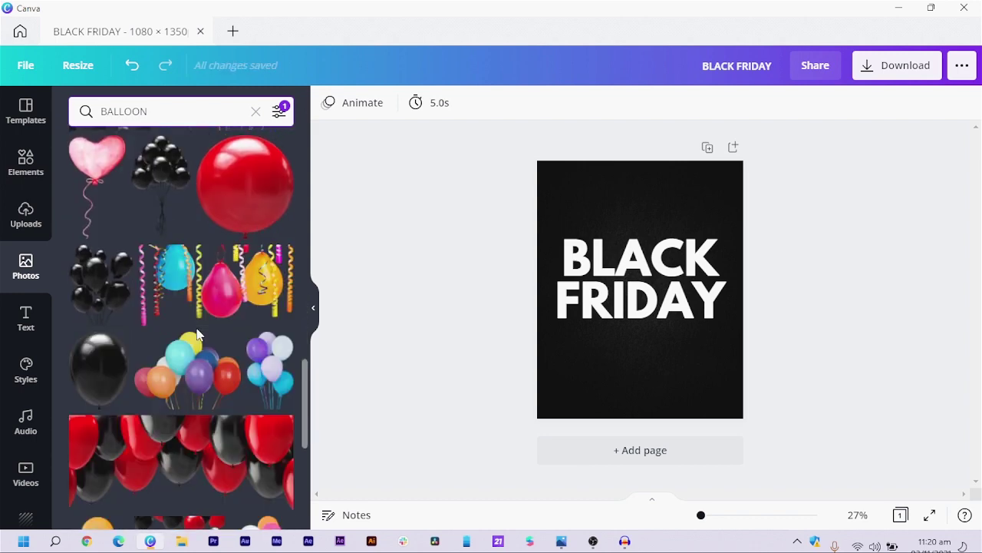
{"action": "scroll", "coordinate": [197, 335], "scroll_direction": "down", "scroll_amount": 5}
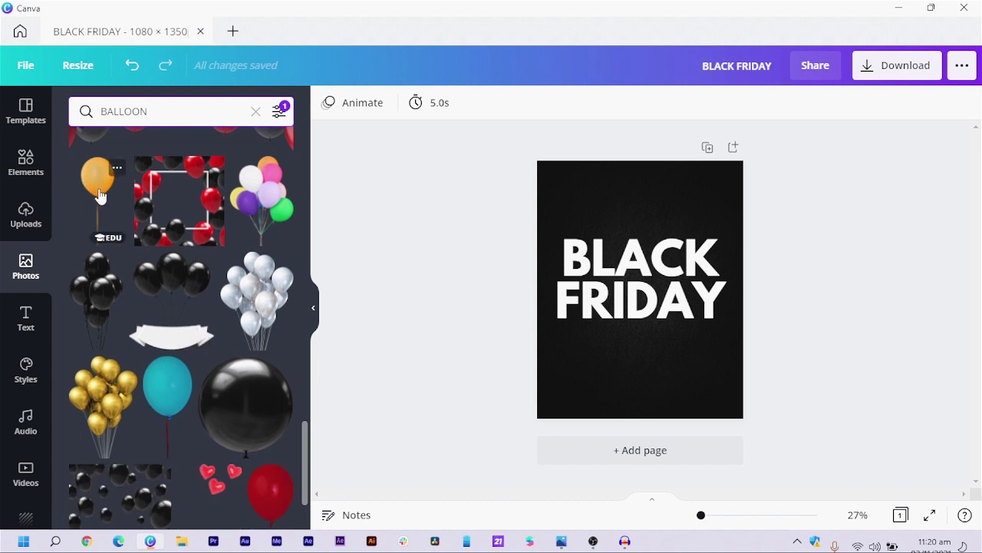
{"action": "scroll", "coordinate": [126, 199], "scroll_direction": "down", "scroll_amount": 2}
{"action": "scroll", "coordinate": [115, 203], "scroll_direction": "up", "scroll_amount": 3}
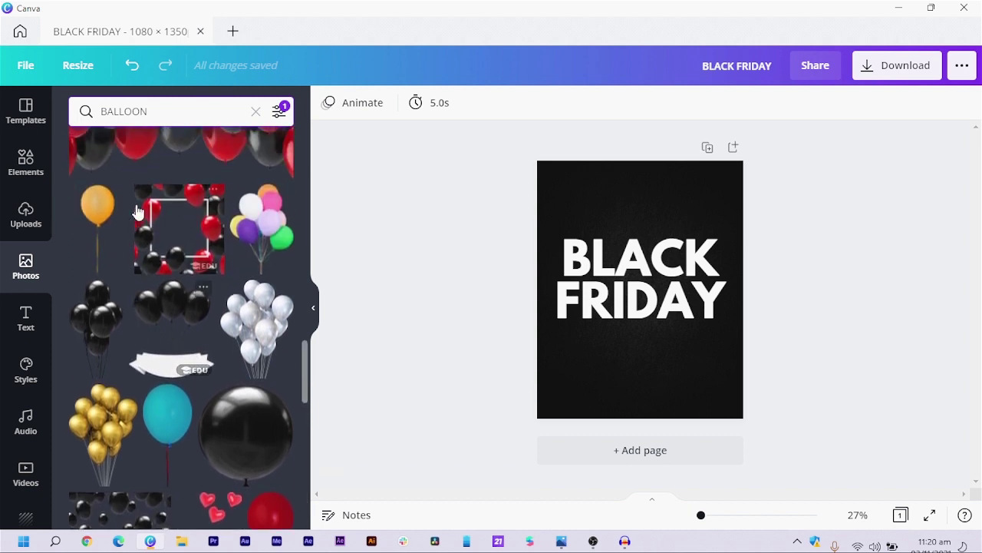
{"action": "left_click", "coordinate": [98, 212]}
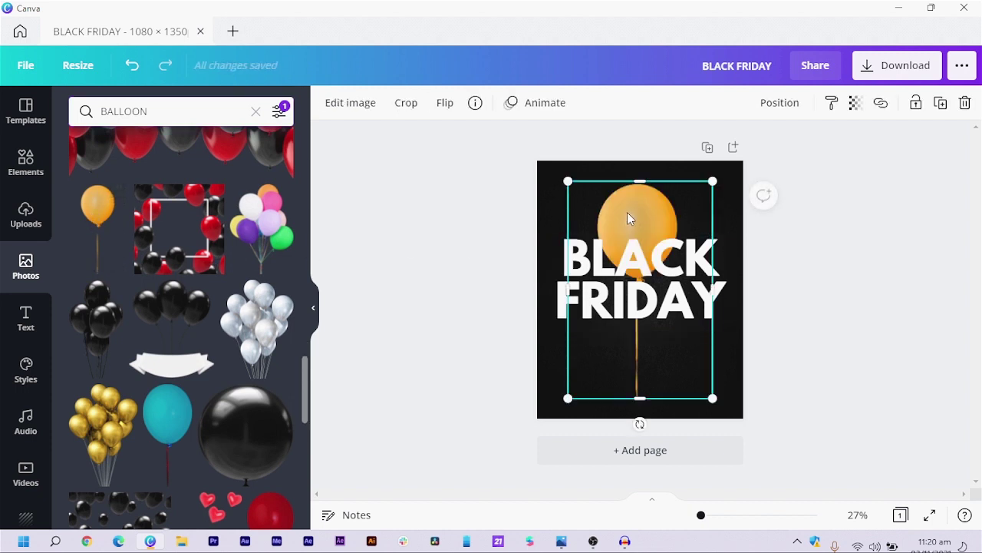
- Bring the balloon to the front and move it up to the top of the page
{"action": "right_click", "coordinate": [630, 213]}
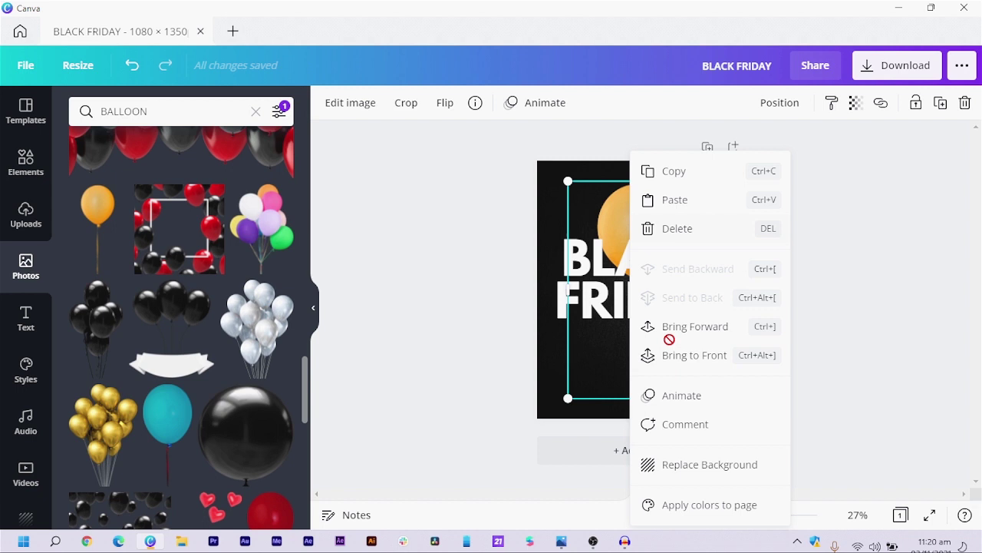
{"action": "left_click", "coordinate": [706, 350]}
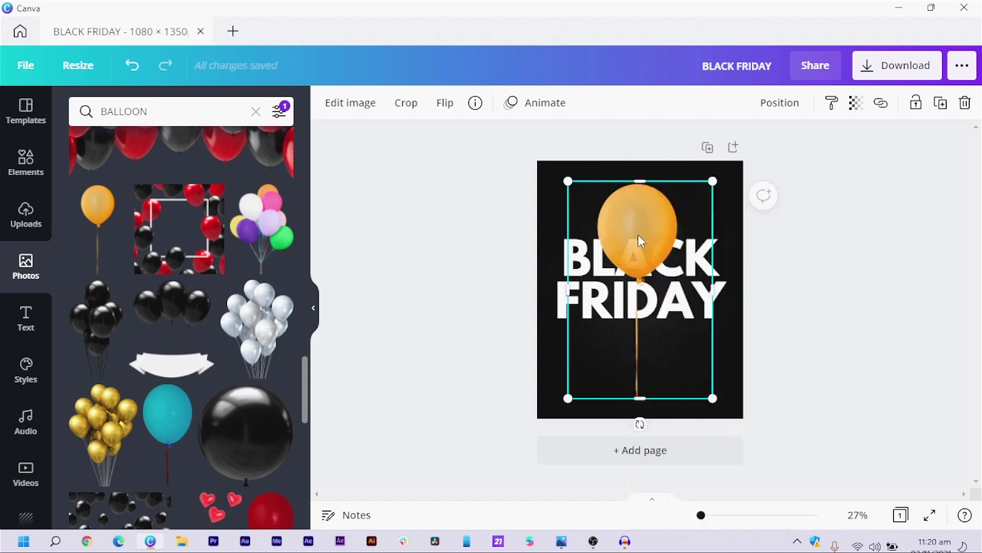
{"action": "left_click_drag", "start_coordinate": [639, 240], "coordinate": [635, 220]}
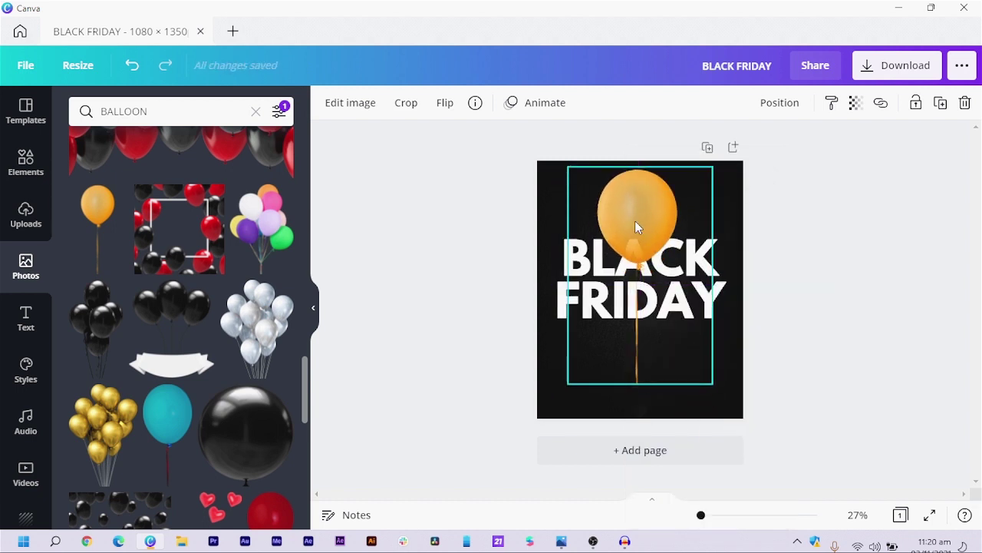
{"action": "left_click", "coordinate": [812, 244]}
- Nudge the BLACK FRIDAY text slightly lower on the page
{"action": "left_click_drag", "start_coordinate": [489, 282], "coordinate": [566, 325]}
{"action": "key", "text": "Down"}
{"action": "key", "text": "Down"}
{"action": "key", "text": "Down"}
{"action": "key", "text": "Down"}
{"action": "key", "text": "Down"}
{"action": "key", "text": "Down"}
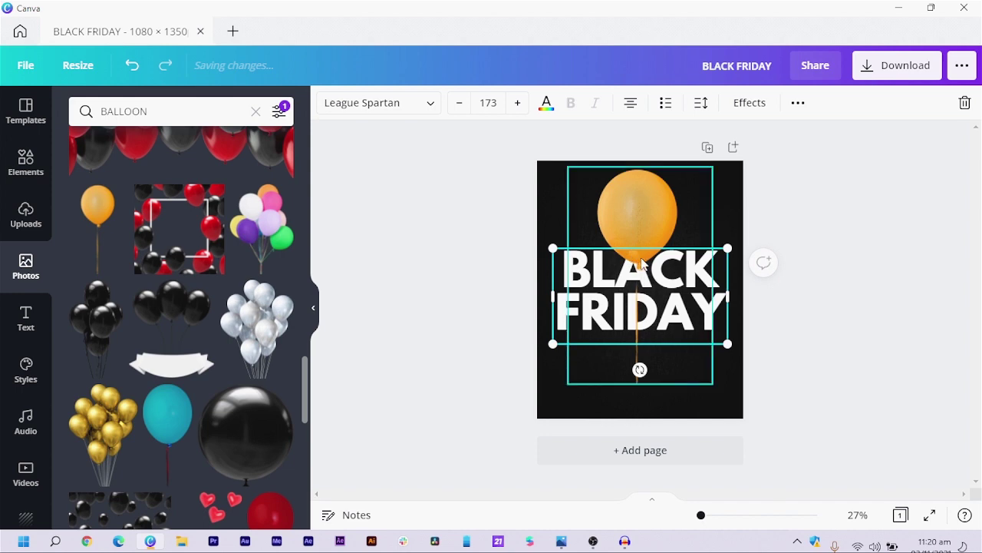
{"action": "scroll", "coordinate": [147, 301], "scroll_direction": "down", "scroll_amount": 5}
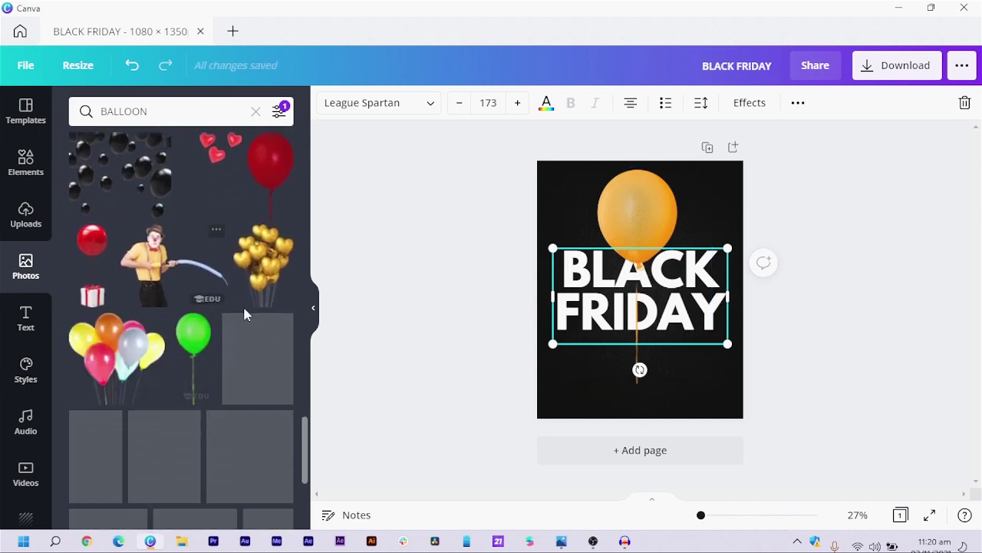
{"action": "scroll", "coordinate": [230, 330], "scroll_direction": "down", "scroll_amount": 4}
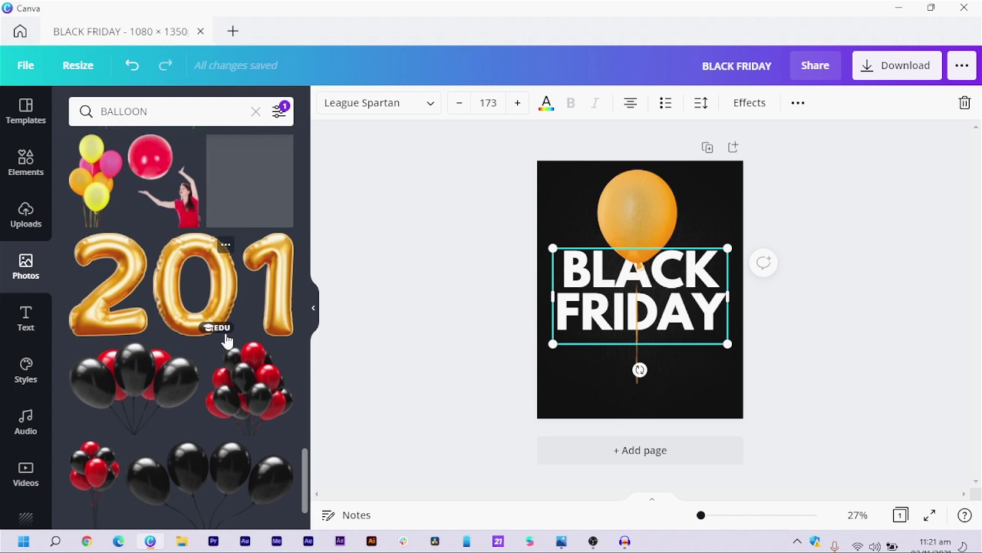
{"action": "scroll", "coordinate": [228, 341], "scroll_direction": "down", "scroll_amount": 5}
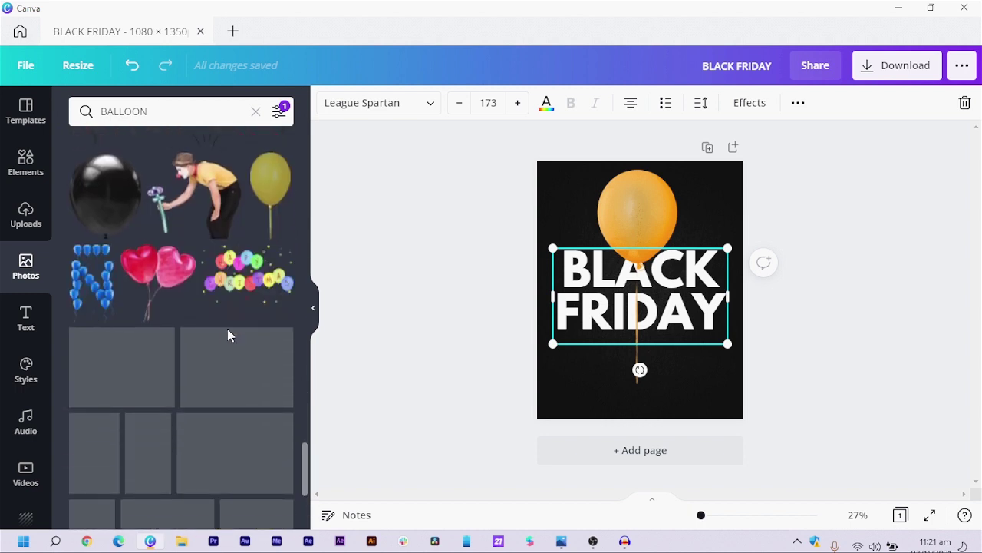
{"action": "left_click", "coordinate": [443, 285]}
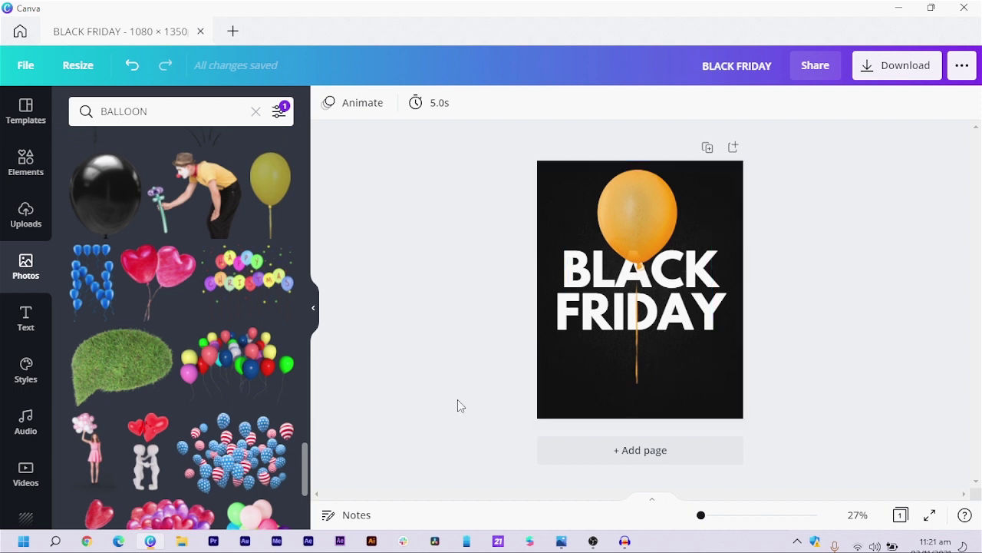
- Clear the BALLOON photo search
{"action": "left_click", "coordinate": [186, 113]}
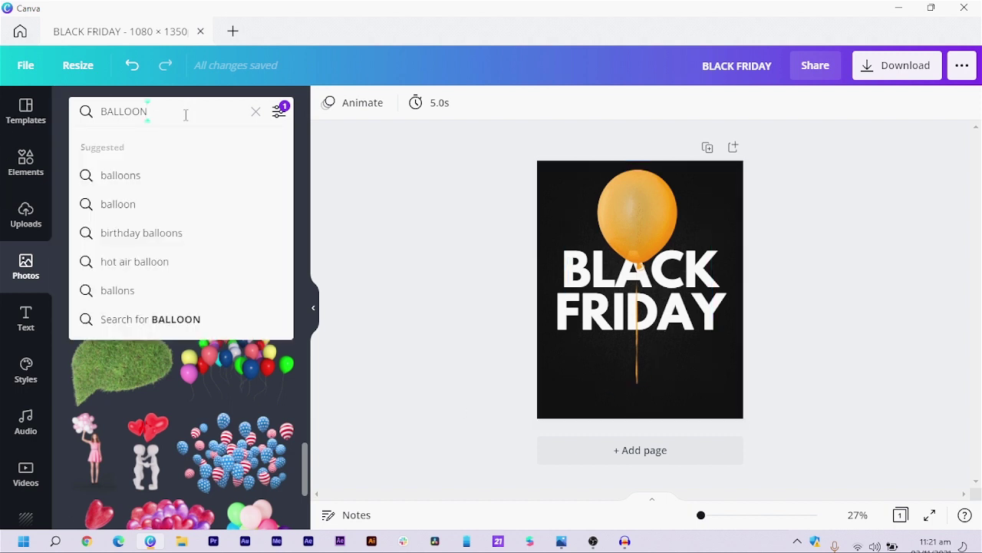
{"action": "double_click", "coordinate": [186, 114]}
{"action": "left_click", "coordinate": [255, 112]}
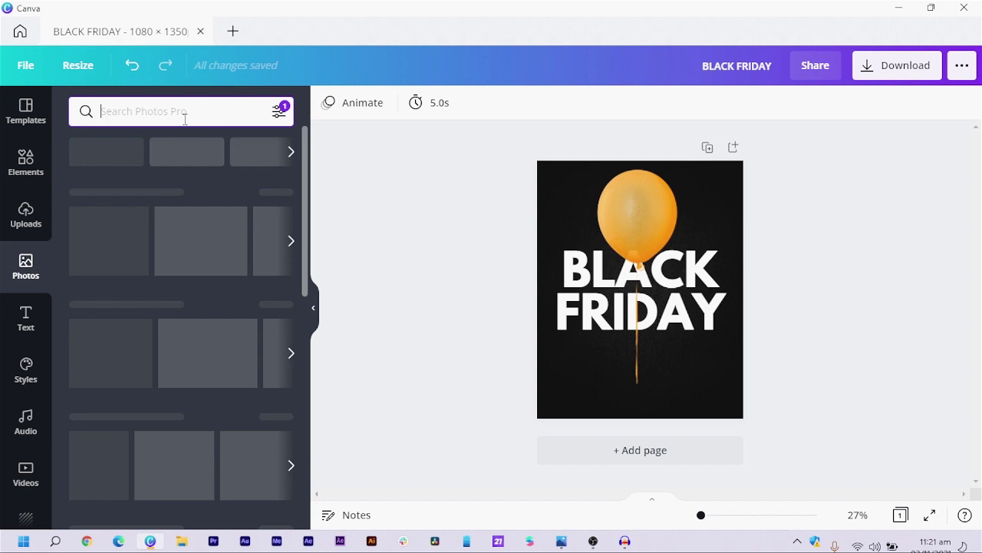
- Add an outlined square from Lines & Shapes, flatten it, and place it below FRIDAY
{"action": "left_click", "coordinate": [25, 161]}
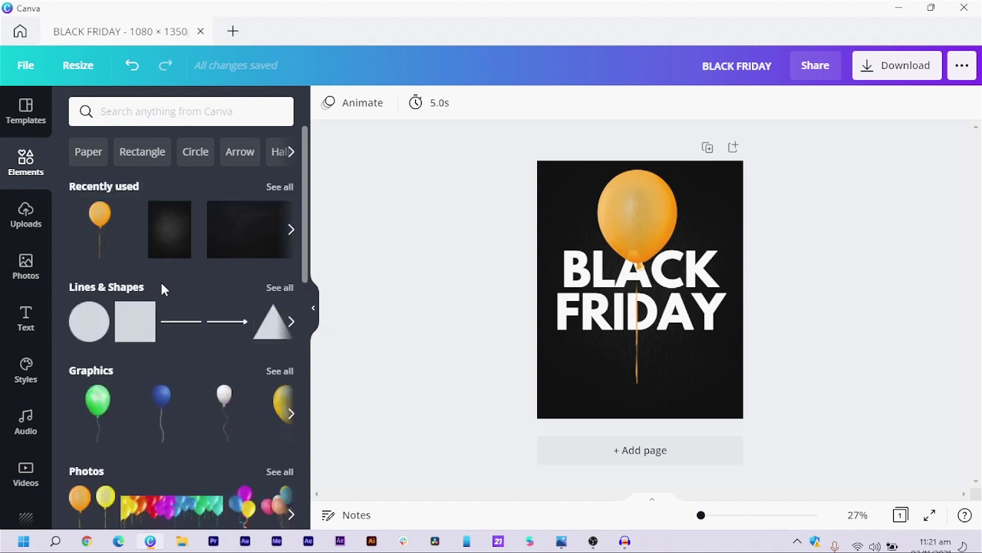
{"action": "left_click", "coordinate": [275, 289]}
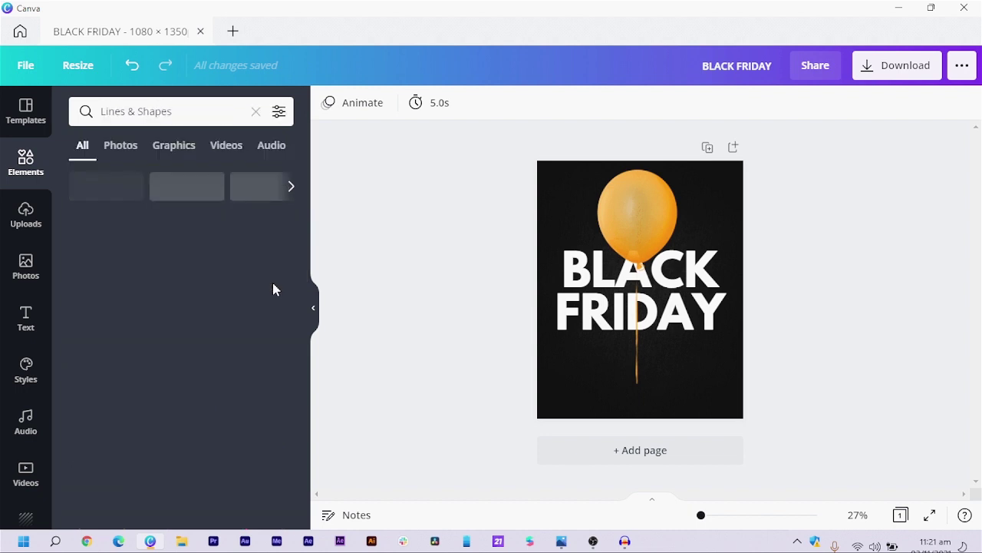
{"action": "scroll", "coordinate": [146, 343], "scroll_direction": "down", "scroll_amount": 2}
{"action": "scroll", "coordinate": [153, 343], "scroll_direction": "down", "scroll_amount": 3}
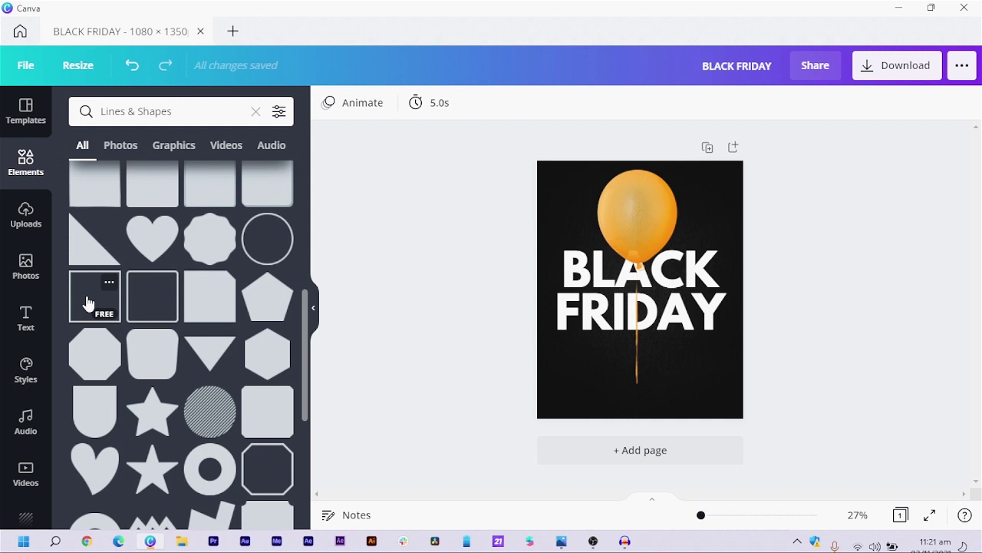
{"action": "left_click", "coordinate": [87, 303]}
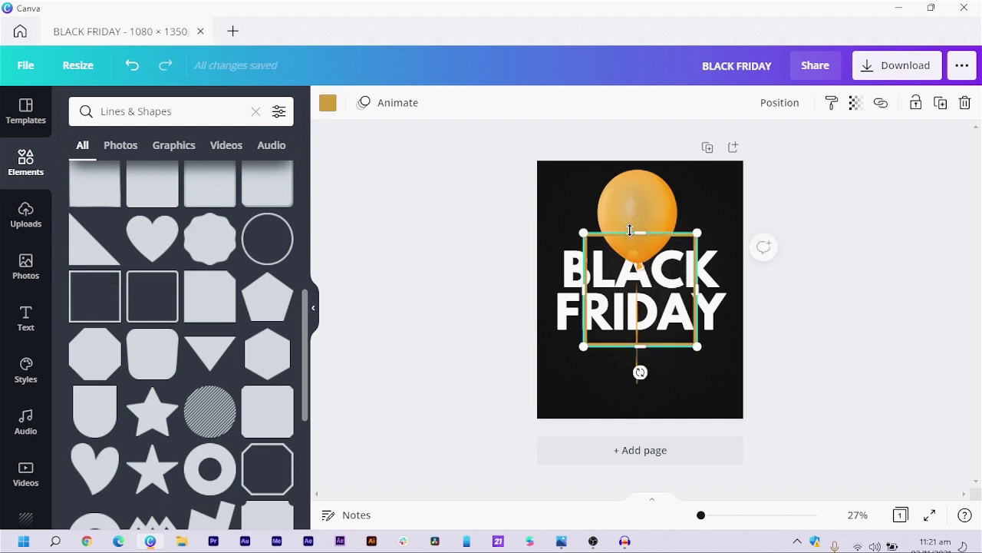
{"action": "left_click_drag", "start_coordinate": [641, 247], "coordinate": [649, 321]}
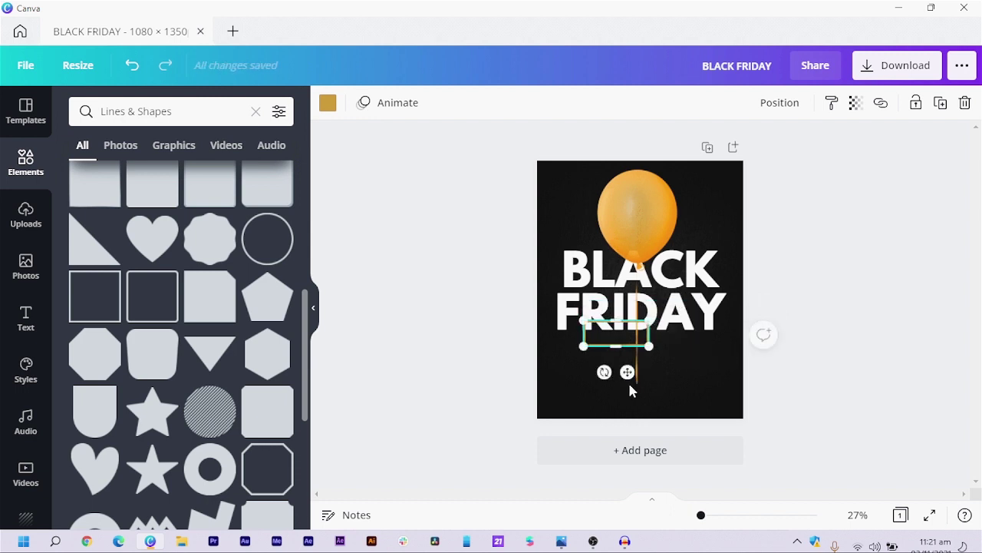
{"action": "left_click_drag", "start_coordinate": [627, 376], "coordinate": [644, 389]}
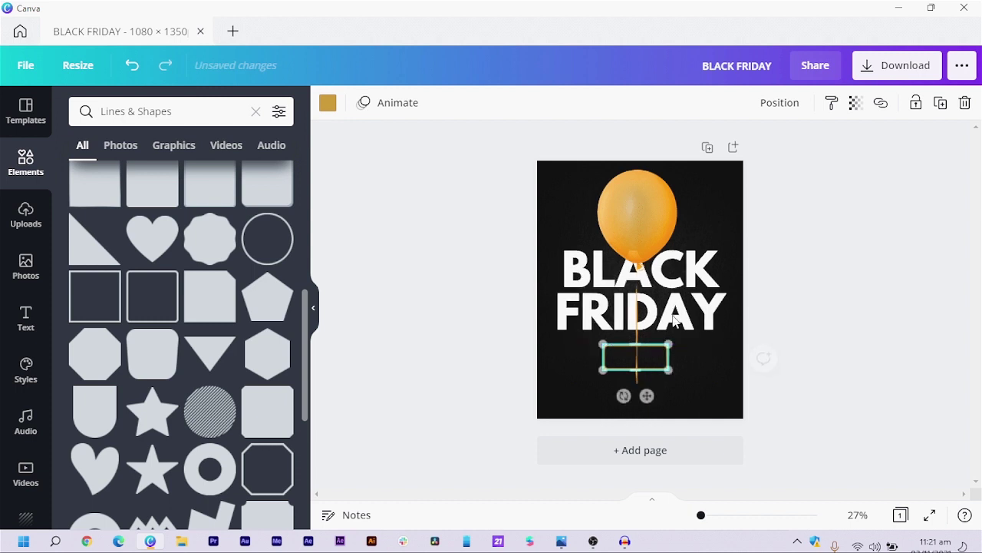
- Duplicate the BLACK FRIDAY title below itself and retype the copy as SALE
{"action": "left_click", "coordinate": [720, 314]}
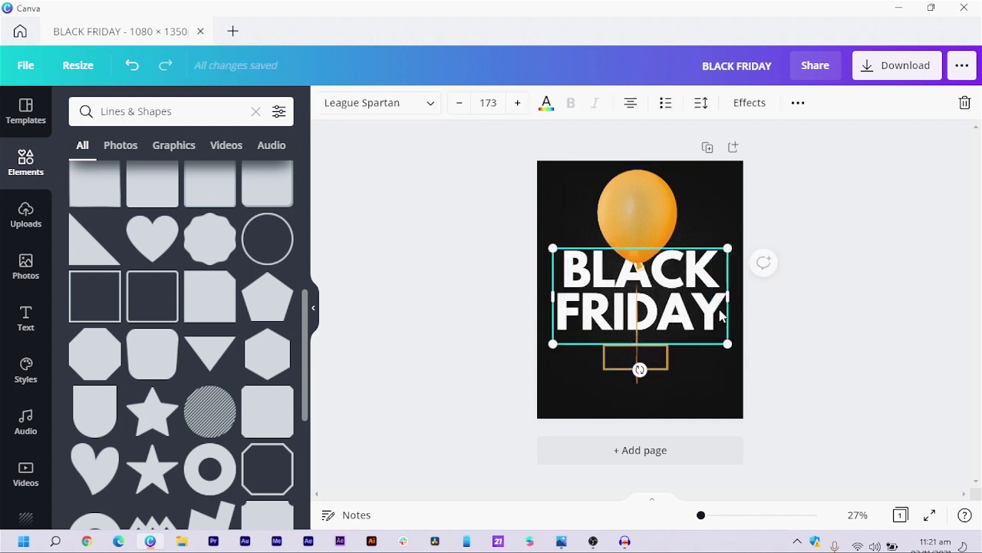
{"action": "key", "text": "ctrl+d"}
{"action": "left_click_drag", "start_coordinate": [699, 293], "coordinate": [663, 362]}
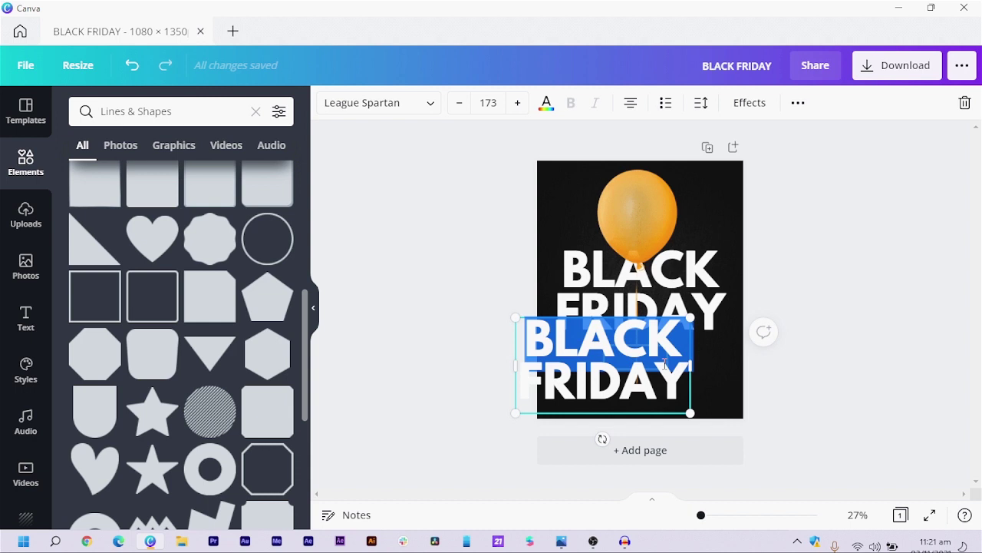
{"action": "triple_click", "coordinate": [665, 365]}
{"action": "type", "text": "SALE"}
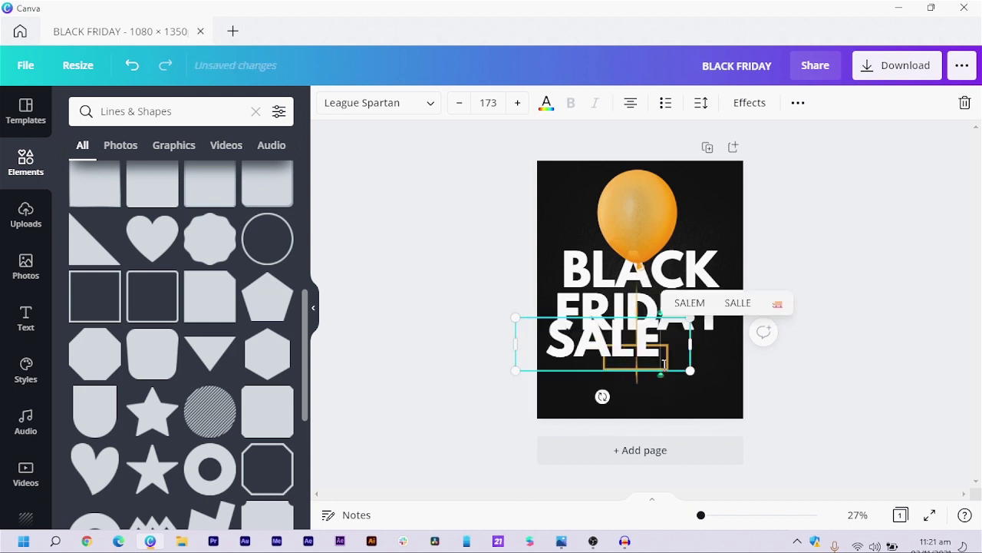
{"action": "double_click", "coordinate": [665, 365]}
{"action": "left_click", "coordinate": [756, 399]}
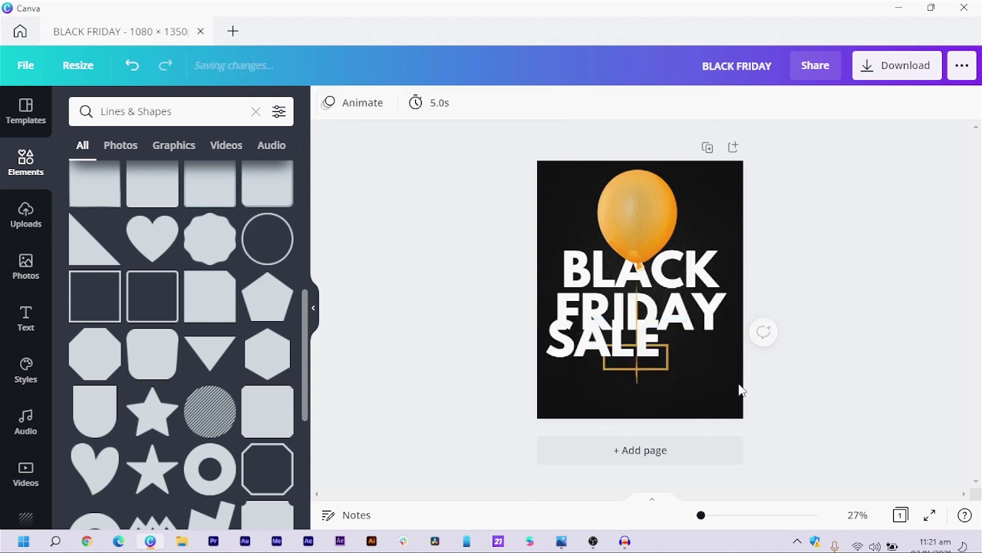
- Move SALE, at size 82.2, into the rectangle frame below FRIDAY
{"action": "left_click", "coordinate": [675, 367]}
{"action": "left_click_drag", "start_coordinate": [698, 366], "coordinate": [649, 402]}
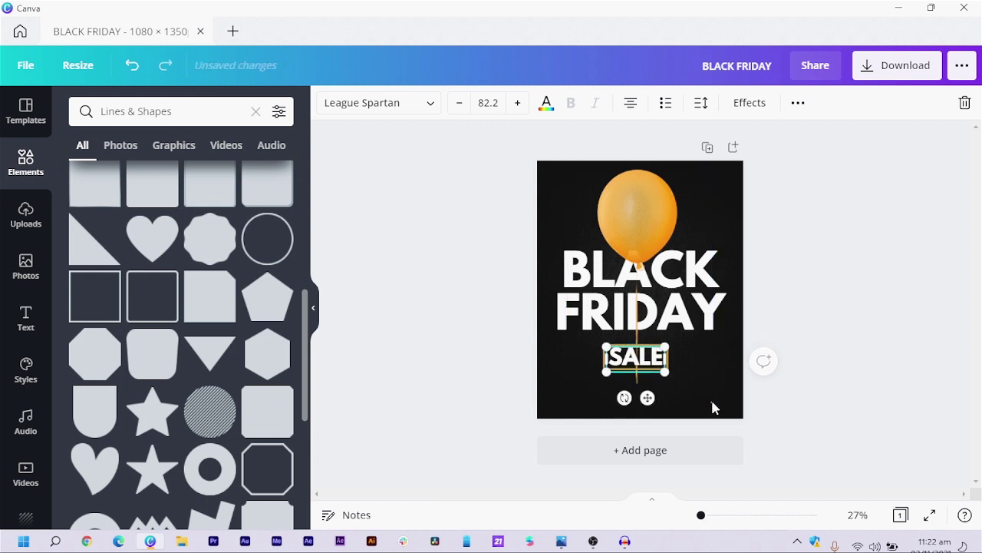
{"action": "left_click", "coordinate": [712, 407]}
{"action": "left_click", "coordinate": [635, 368]}
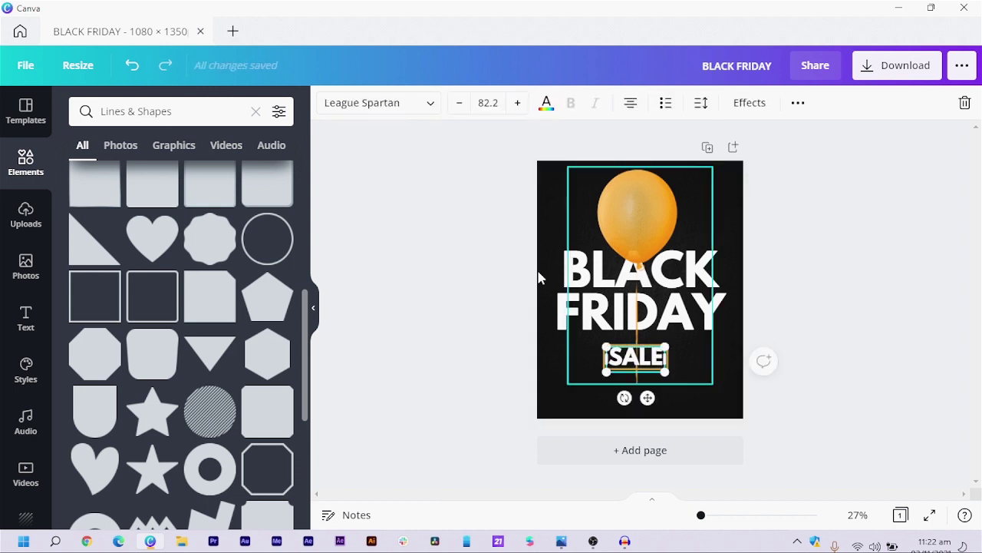
- Colour the SALE text orange to match the balloon
{"action": "left_click", "coordinate": [545, 104]}
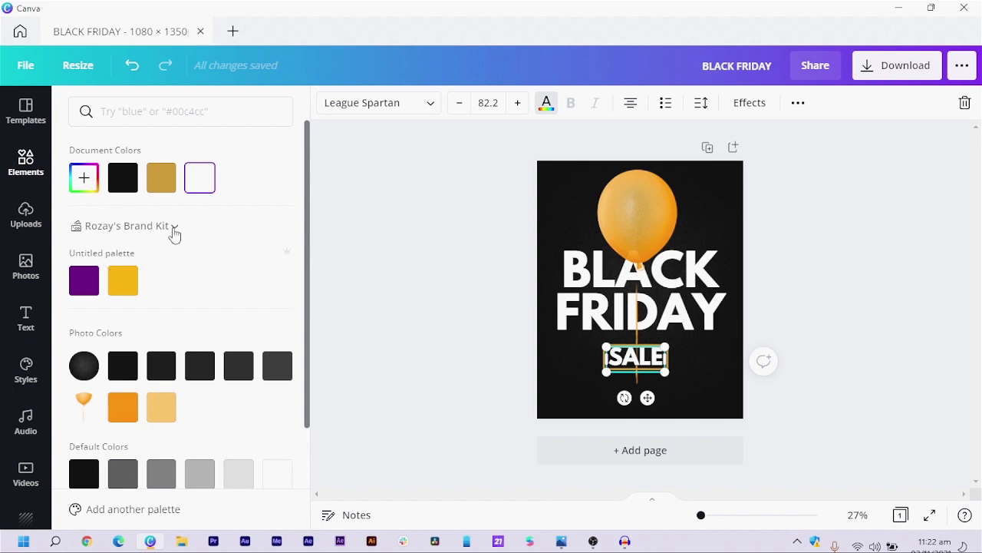
{"action": "left_click", "coordinate": [125, 411]}
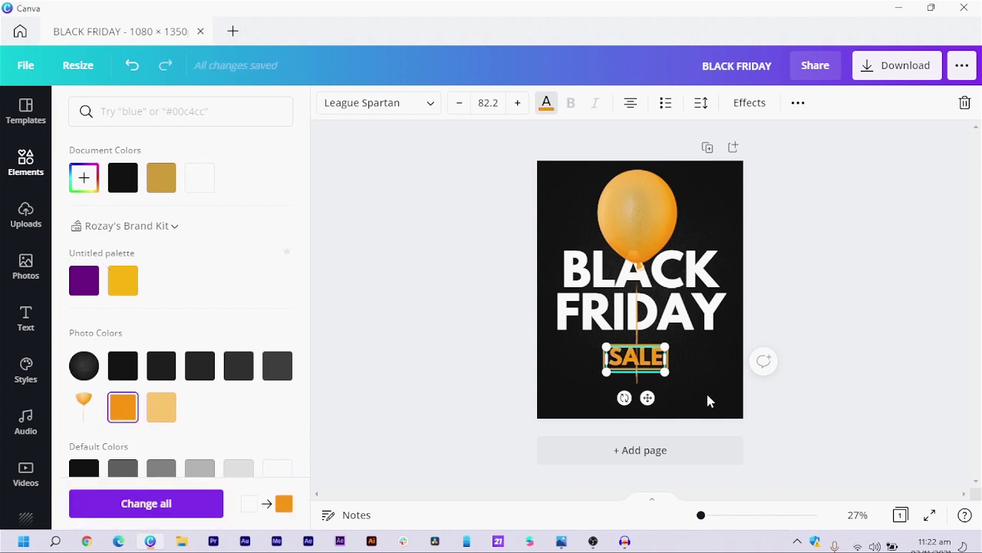
{"action": "left_click", "coordinate": [693, 377]}
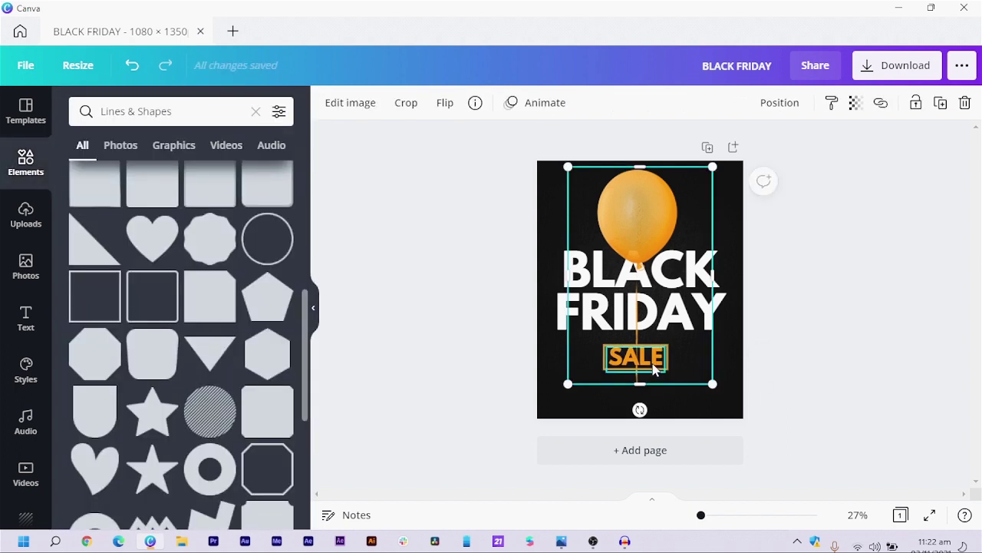
- Colour the rectangle frame around SALE the same orange
{"action": "left_click", "coordinate": [669, 367]}
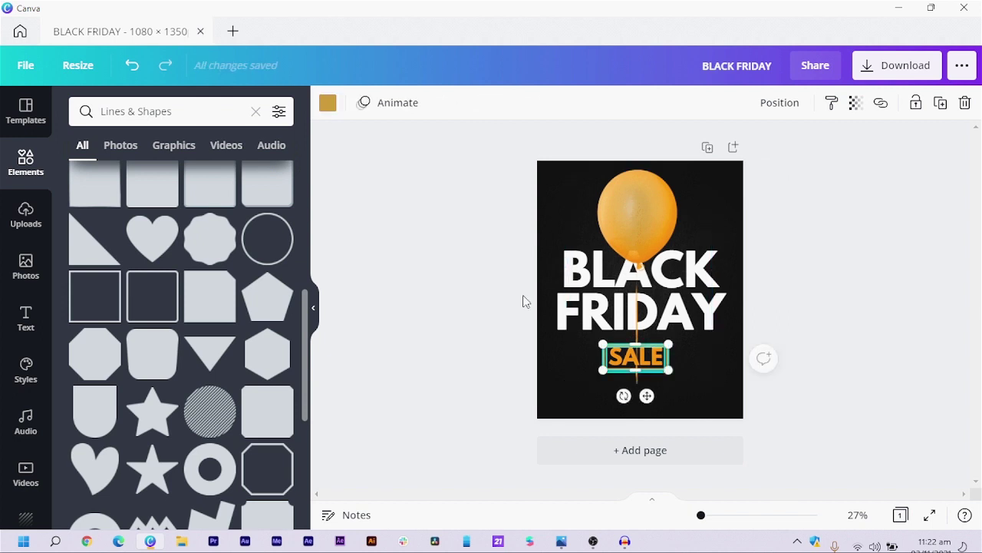
{"action": "left_click", "coordinate": [328, 103]}
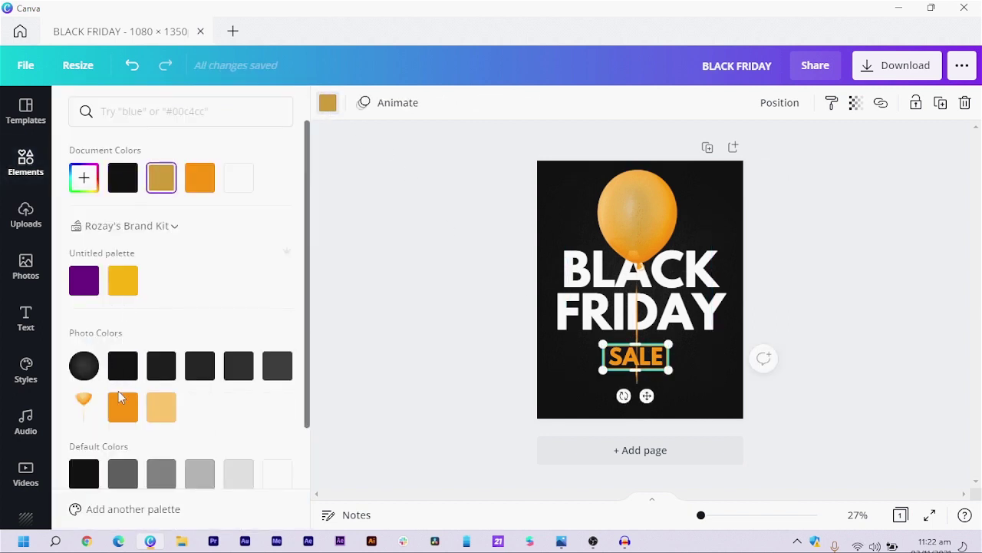
{"action": "left_click", "coordinate": [121, 401]}
{"action": "left_click", "coordinate": [866, 433]}
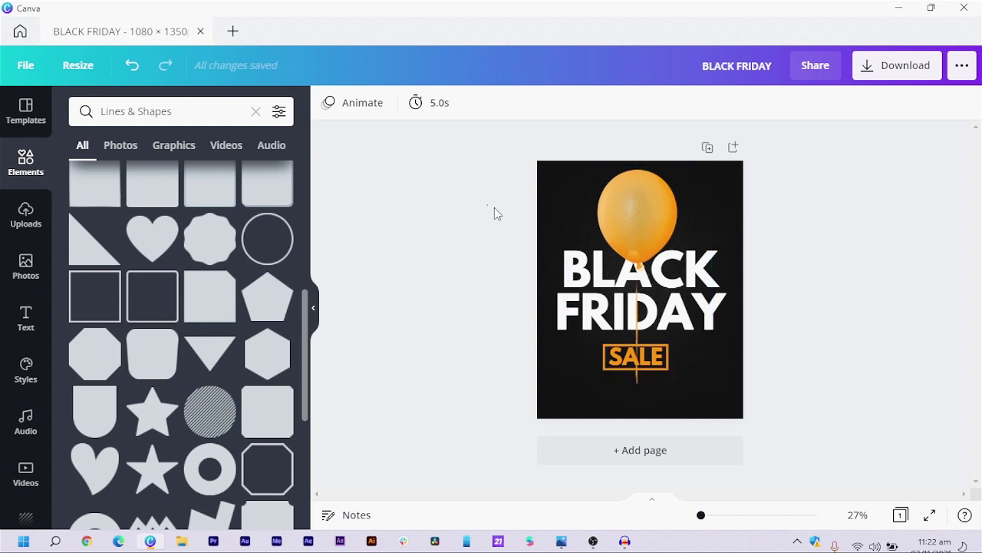
- Group the SALE text with its rectangle frame
{"action": "left_click_drag", "start_coordinate": [488, 204], "coordinate": [683, 311]}
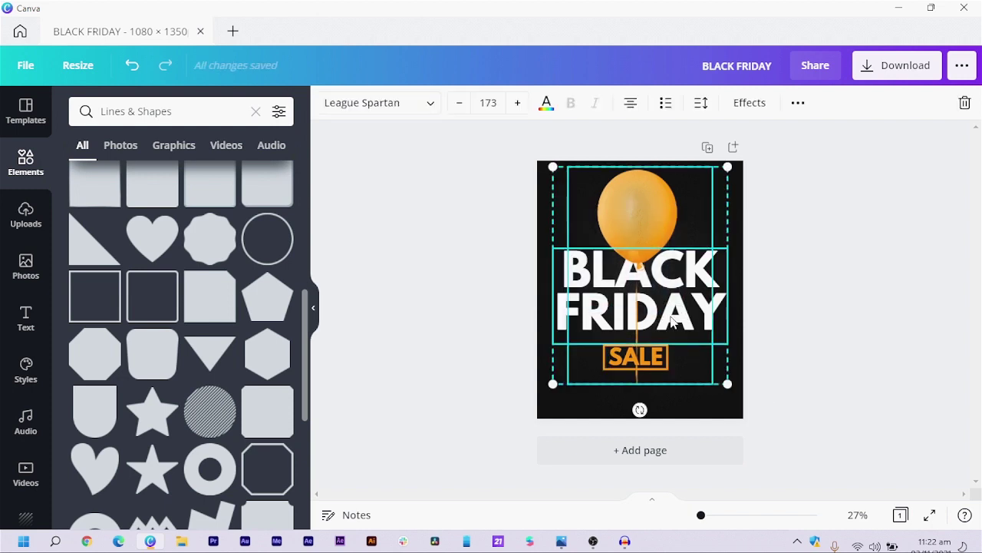
{"action": "right_click", "coordinate": [671, 323]}
{"action": "left_click", "coordinate": [373, 337]}
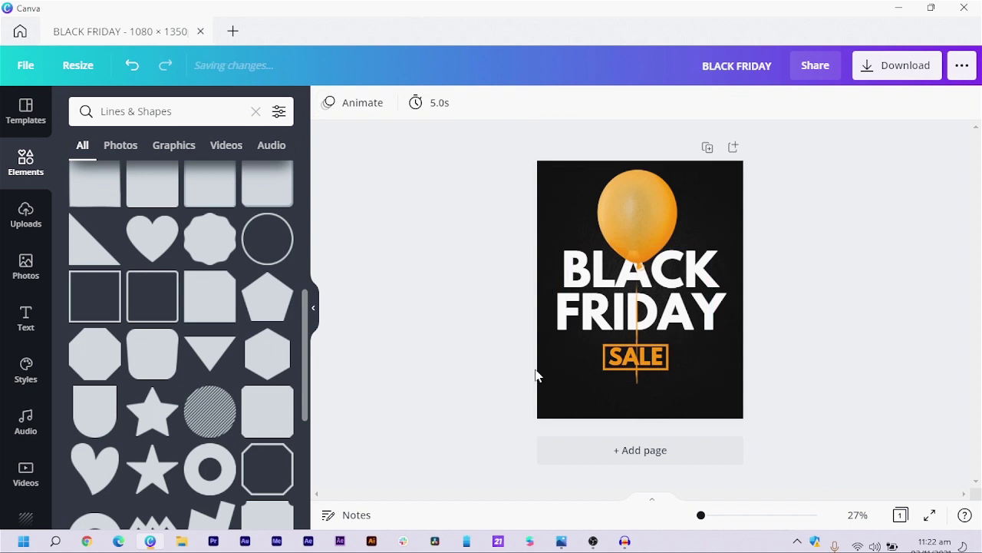
{"action": "left_click", "coordinate": [605, 369]}
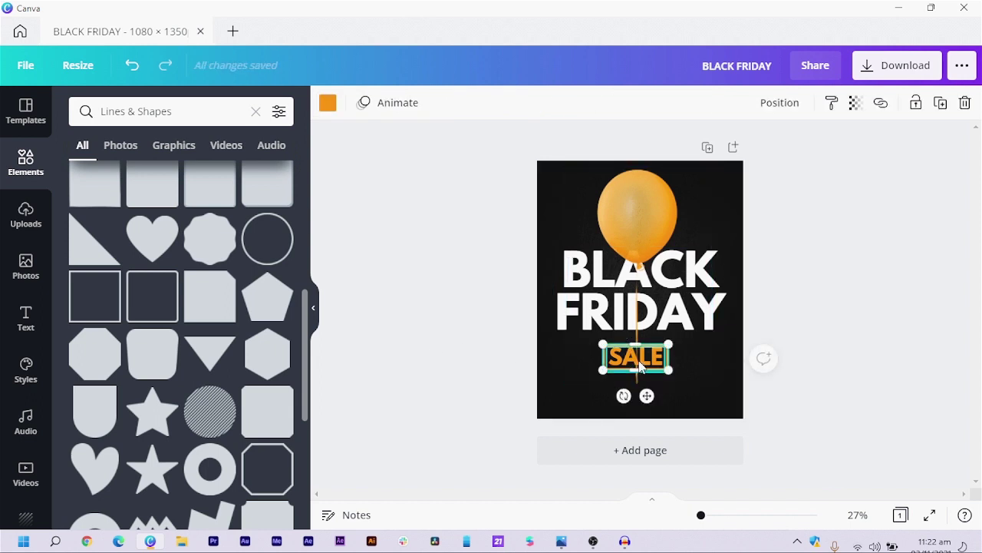
{"action": "left_click", "coordinate": [641, 365]}
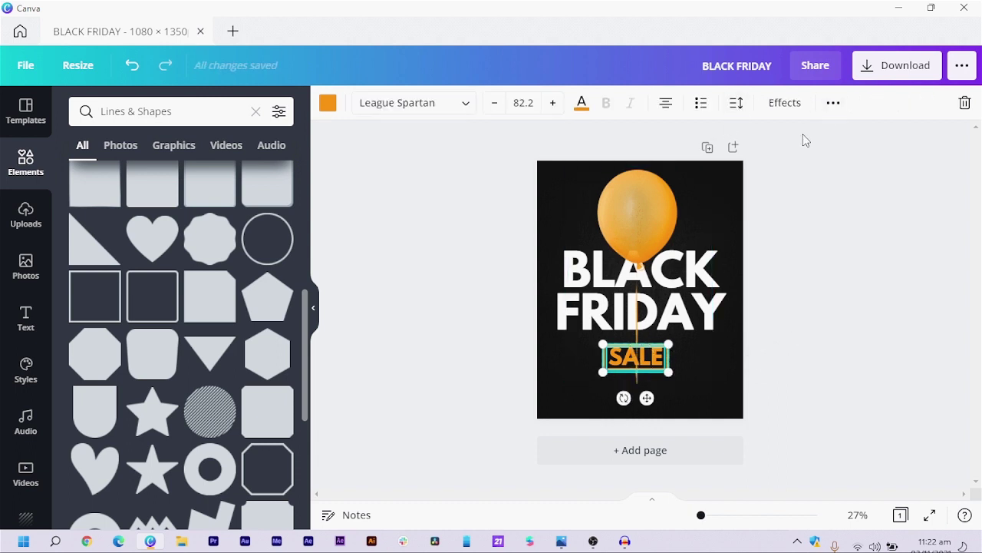
{"action": "key", "text": "ctrl+g"}
- Move the SALE group up under FRIDAY and tilt it about 5° counter-clockwise
{"action": "left_click", "coordinate": [848, 341]}
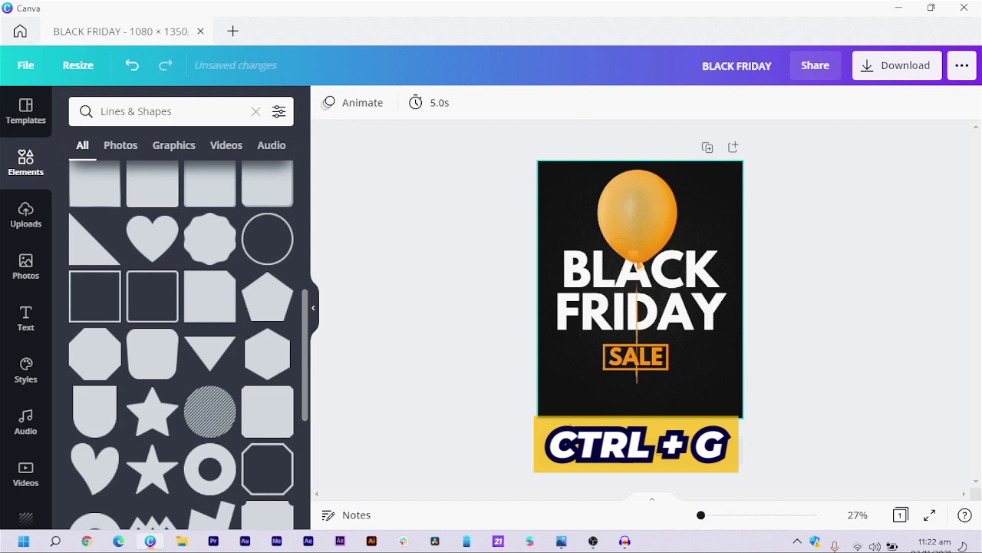
{"action": "left_click", "coordinate": [631, 357]}
{"action": "left_click_drag", "start_coordinate": [631, 357], "coordinate": [627, 339]}
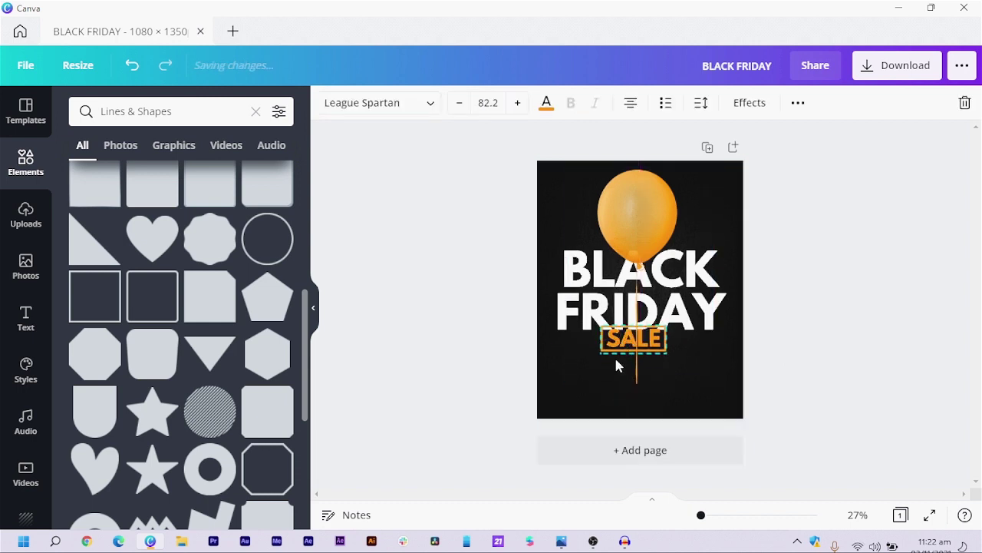
{"action": "left_click_drag", "start_coordinate": [621, 378], "coordinate": [641, 405]}
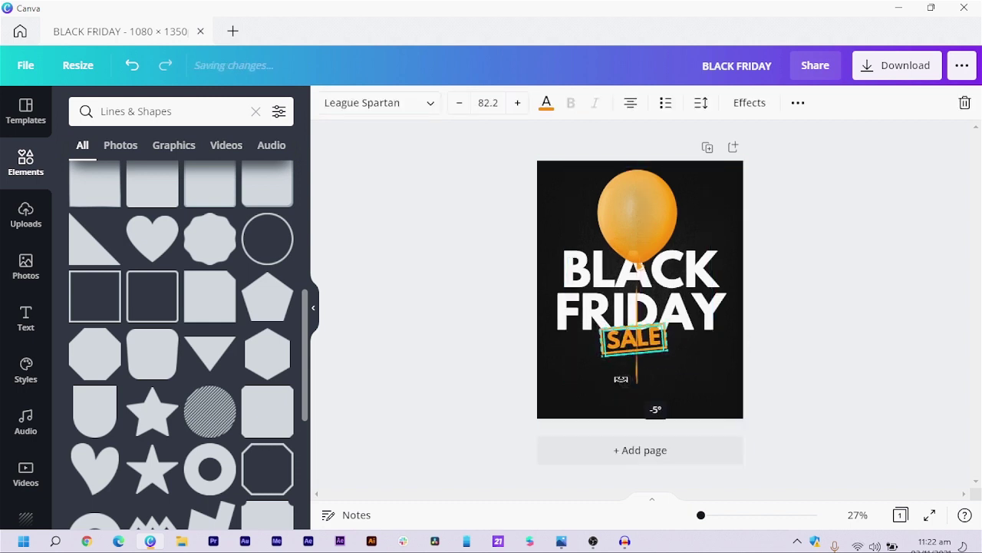
{"action": "left_click_drag", "start_coordinate": [650, 341], "coordinate": [649, 335]}
{"action": "left_click", "coordinate": [796, 371]}
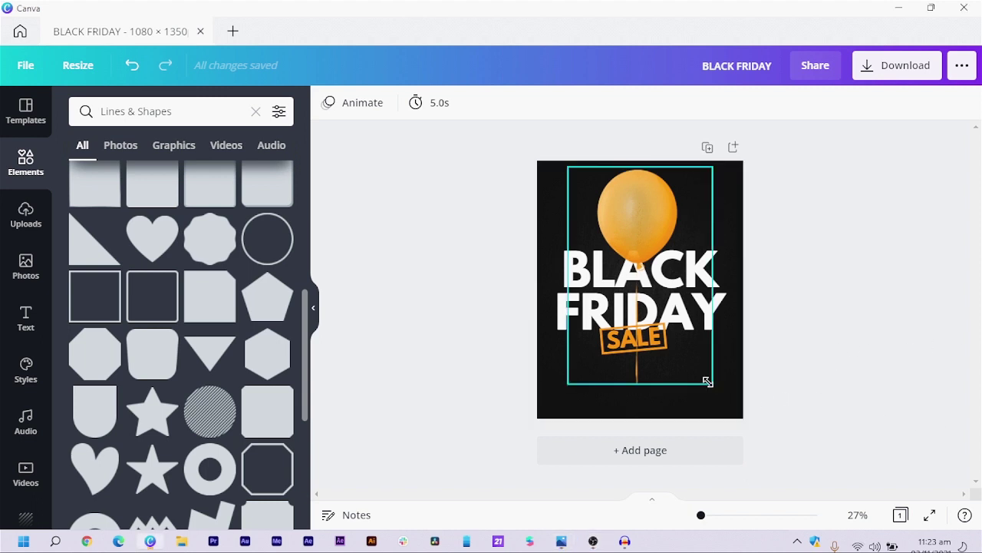
- Add a paragraph text box in Montserrat Classic and move it to the poster's bottom edge
{"action": "left_click", "coordinate": [707, 380]}
{"action": "key", "text": "t"}
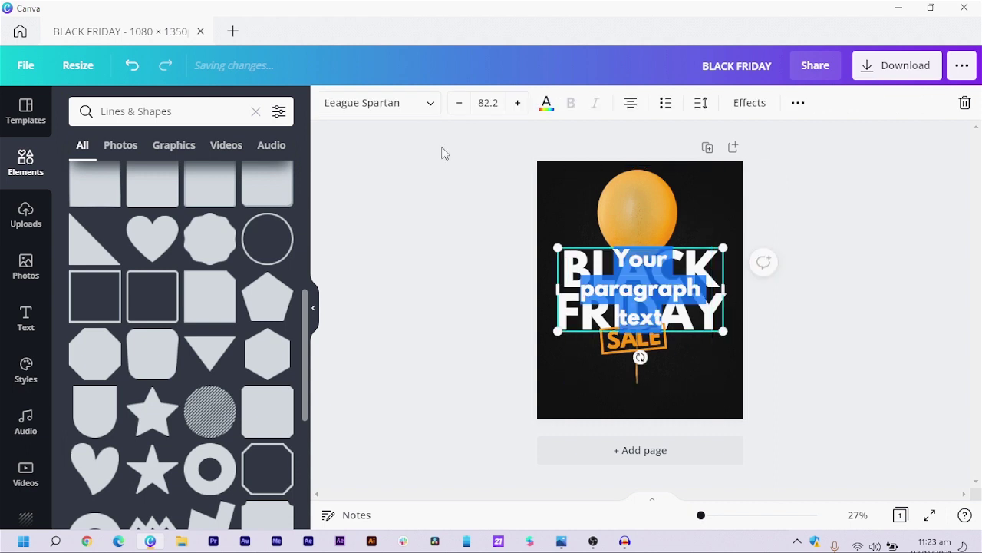
{"action": "left_click", "coordinate": [397, 108]}
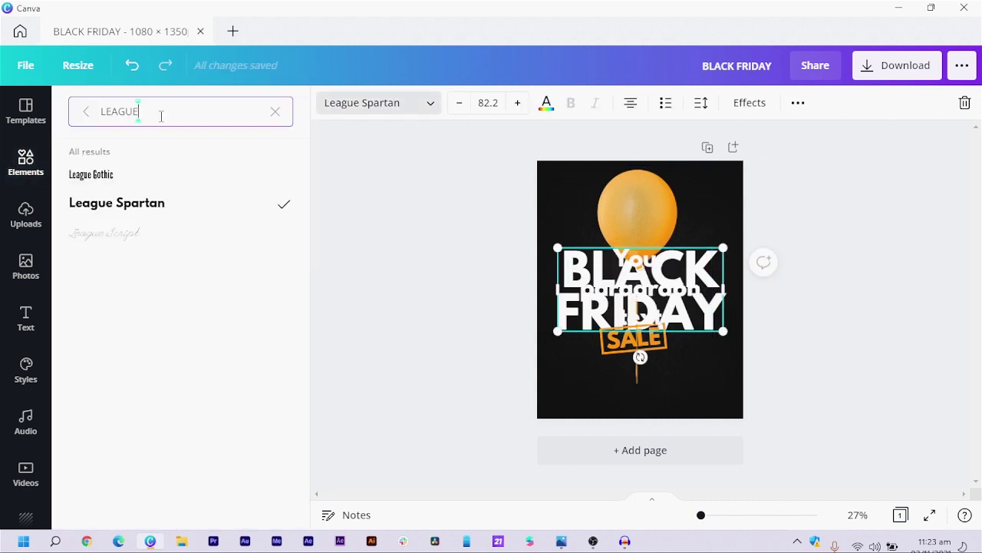
{"action": "key", "text": "ctrl+a"}
{"action": "type", "text": "M"}
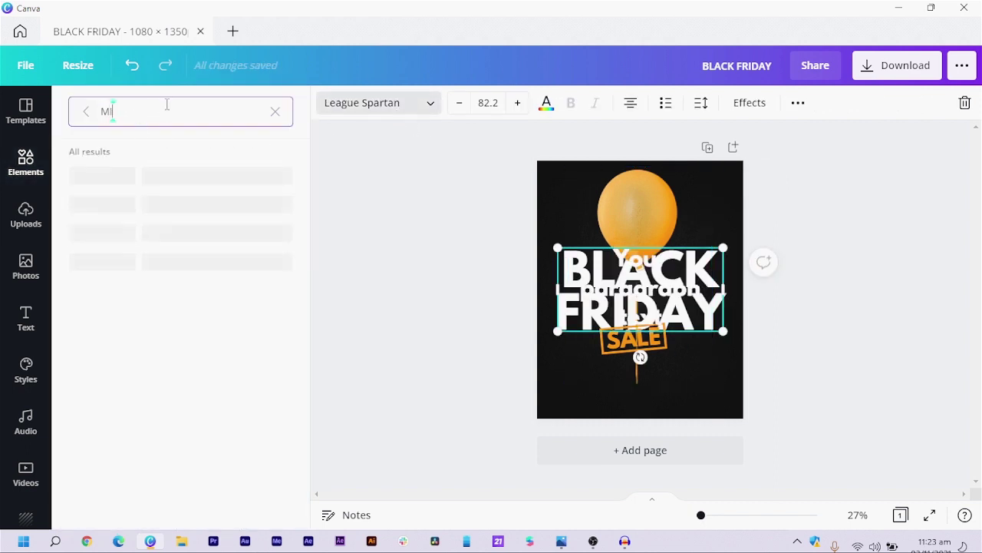
{"action": "type", "text": "ONT"}
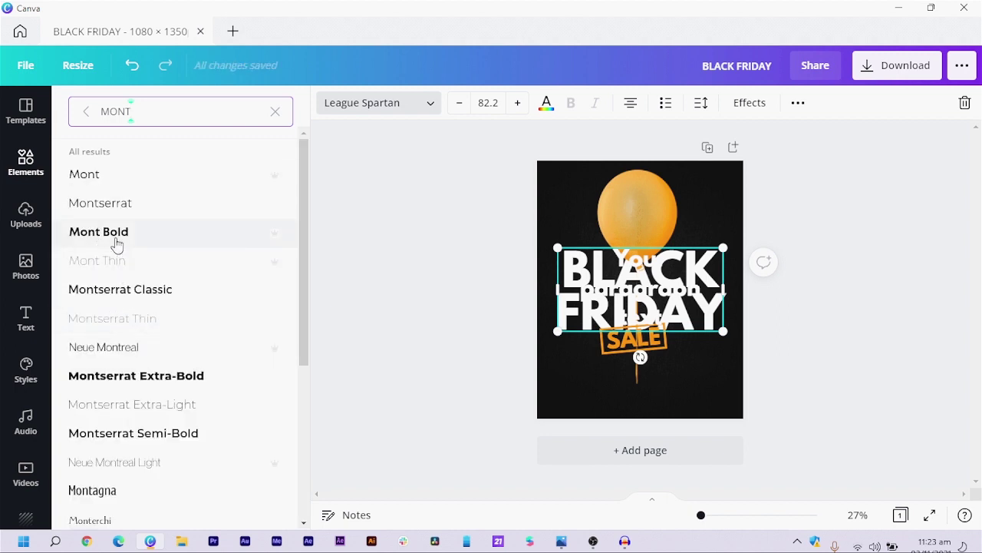
{"action": "left_click", "coordinate": [85, 295]}
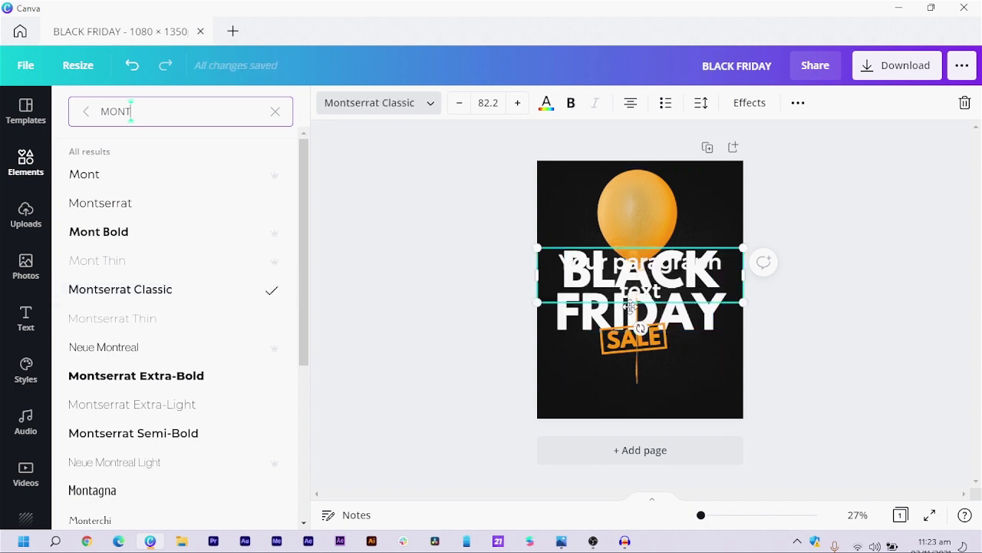
{"action": "left_click_drag", "start_coordinate": [629, 306], "coordinate": [631, 449]}
- Replace the placeholder text with LIMITED TIME and shrink it to size 46.8
{"action": "double_click", "coordinate": [631, 408]}
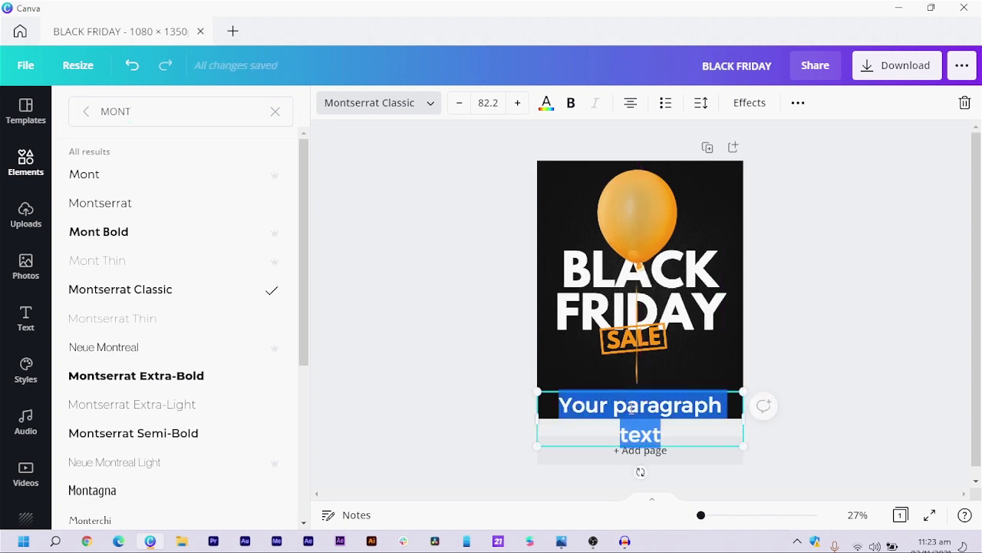
{"action": "type", "text": "LIMITED"}
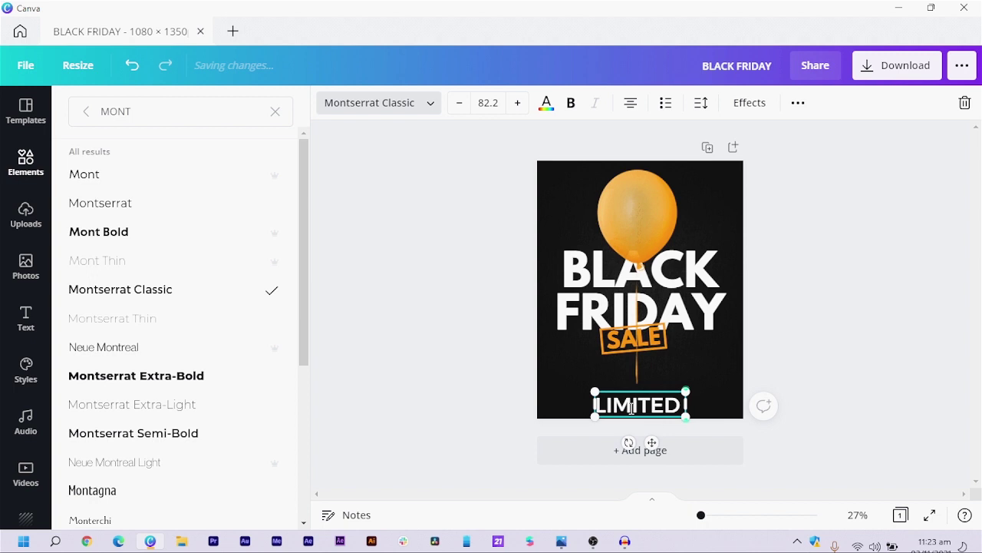
{"action": "type", "text": " TIME"}
{"action": "key", "text": "ctrl+a"}
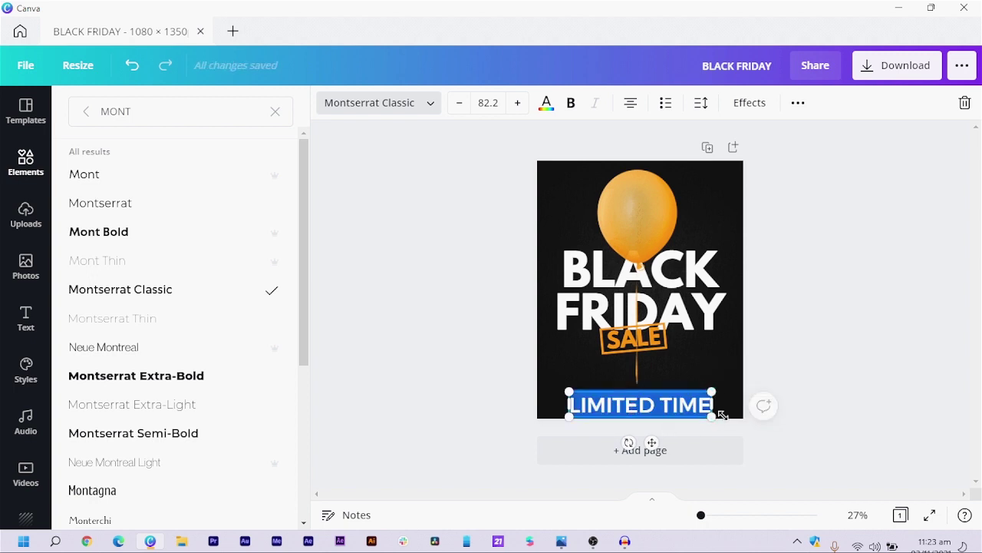
{"action": "left_click_drag", "start_coordinate": [682, 411], "coordinate": [644, 408]}
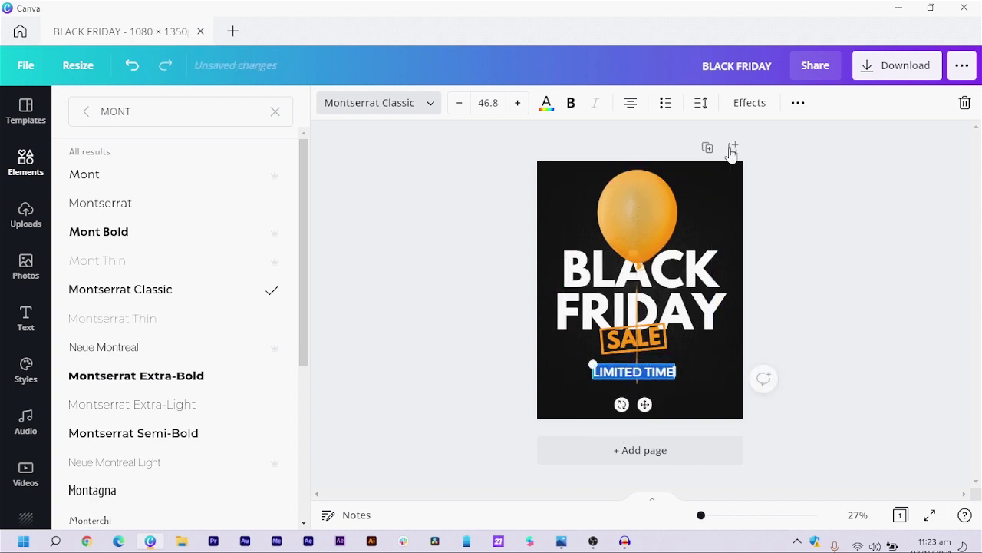
- Widen LIMITED TIME's letter spacing to 133 and colour it orange
{"action": "left_click", "coordinate": [699, 103]}
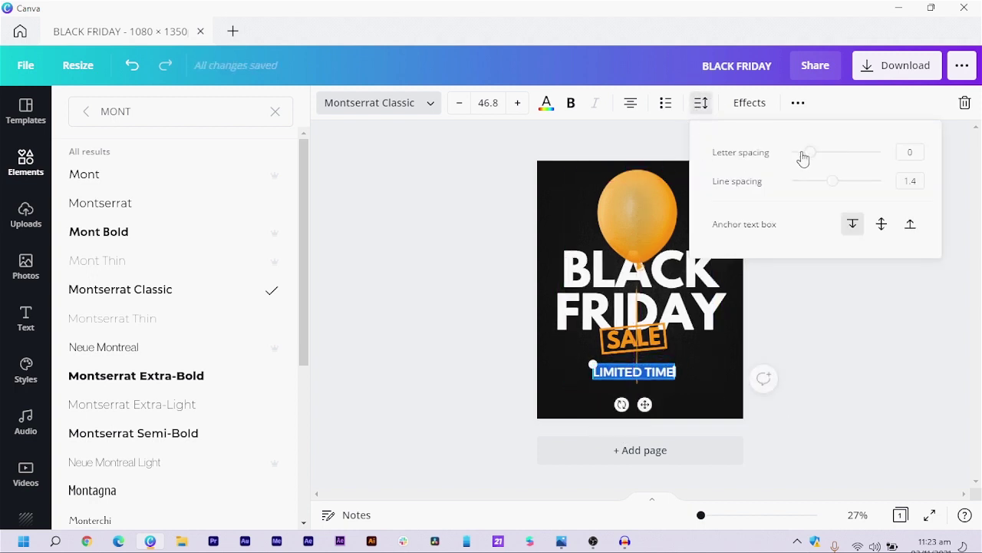
{"action": "left_click_drag", "start_coordinate": [812, 161], "coordinate": [825, 170]}
{"action": "left_click", "coordinate": [547, 104]}
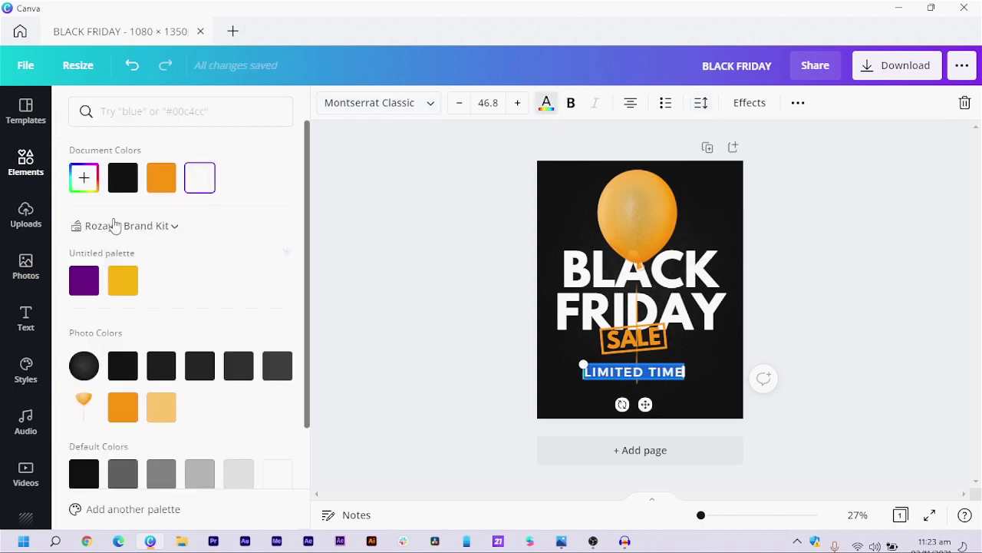
{"action": "left_click", "coordinate": [168, 180]}
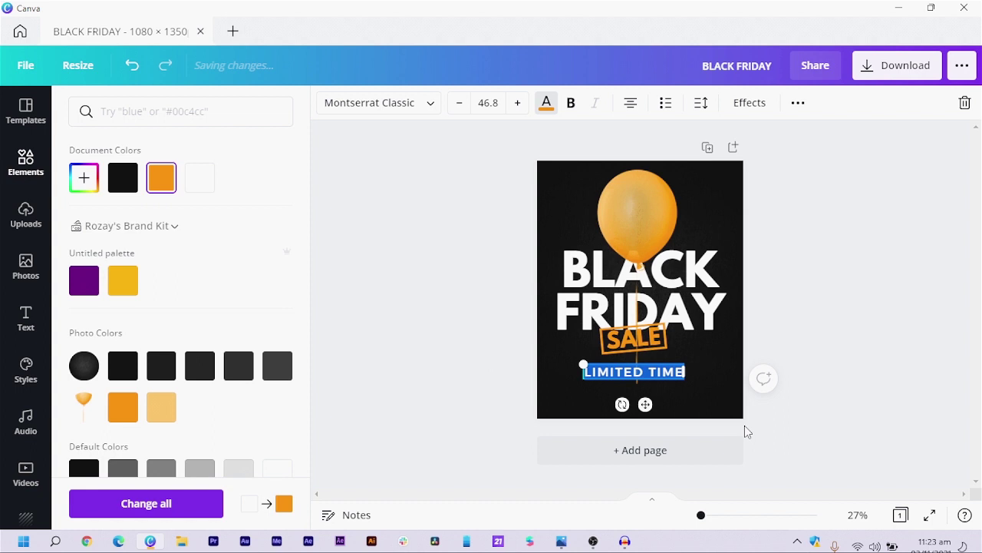
{"action": "left_click", "coordinate": [833, 345]}
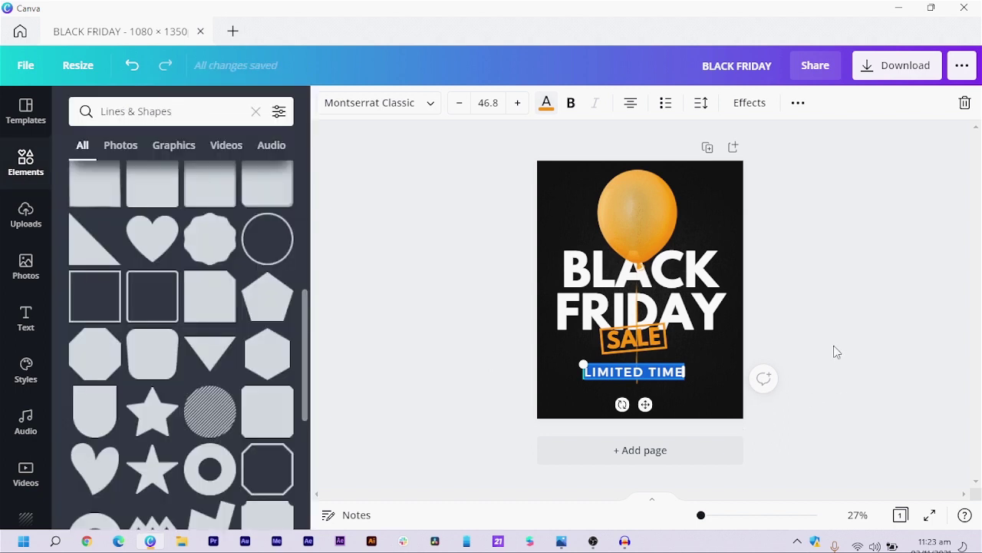
- Send the LIMITED TIME text behind the other elements
{"action": "left_click", "coordinate": [670, 375]}
{"action": "right_click", "coordinate": [670, 375]}
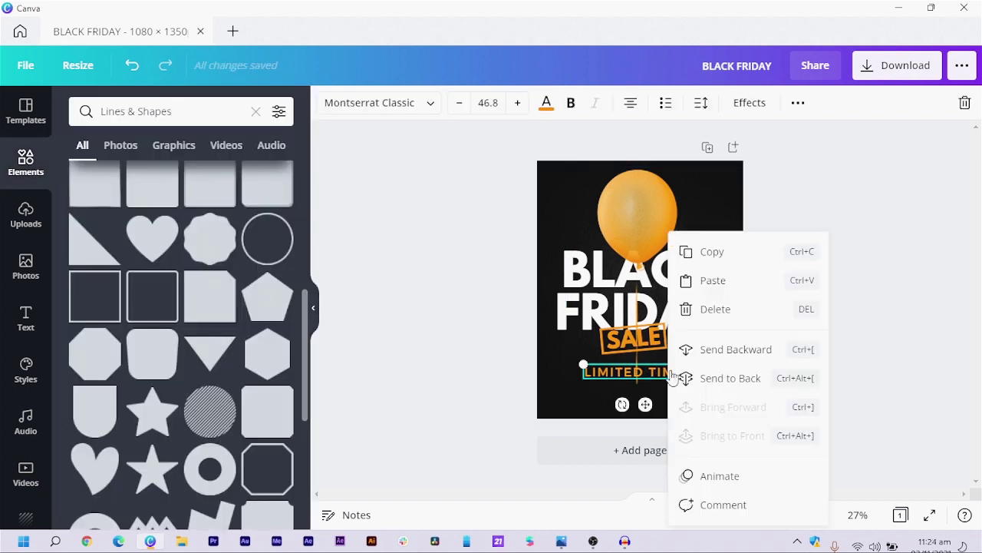
{"action": "left_click", "coordinate": [730, 377]}
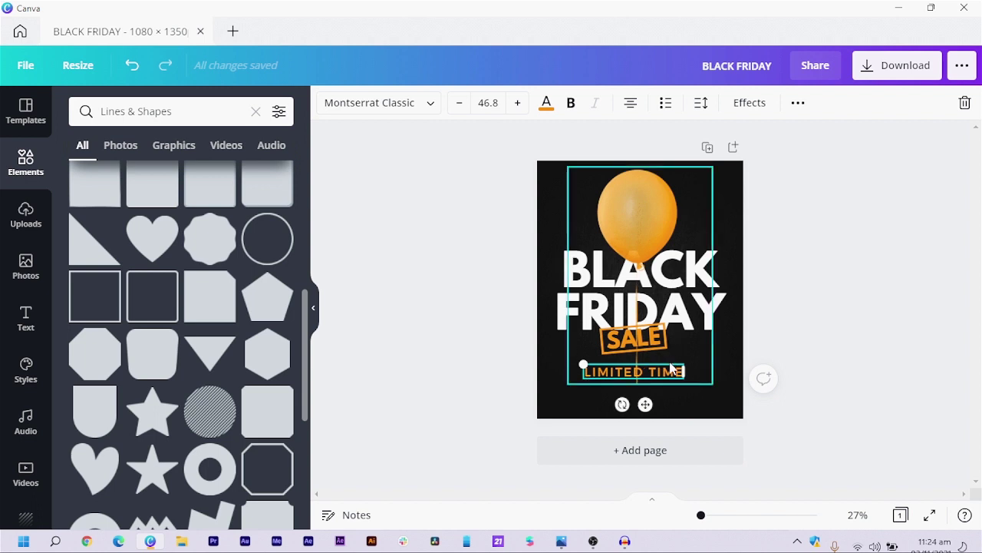
{"action": "key", "text": "Escape"}
- Place a copy of LIMITED TIME below it at size 40.8, retyped as 50% OFF SALE
{"action": "left_click", "coordinate": [639, 374]}
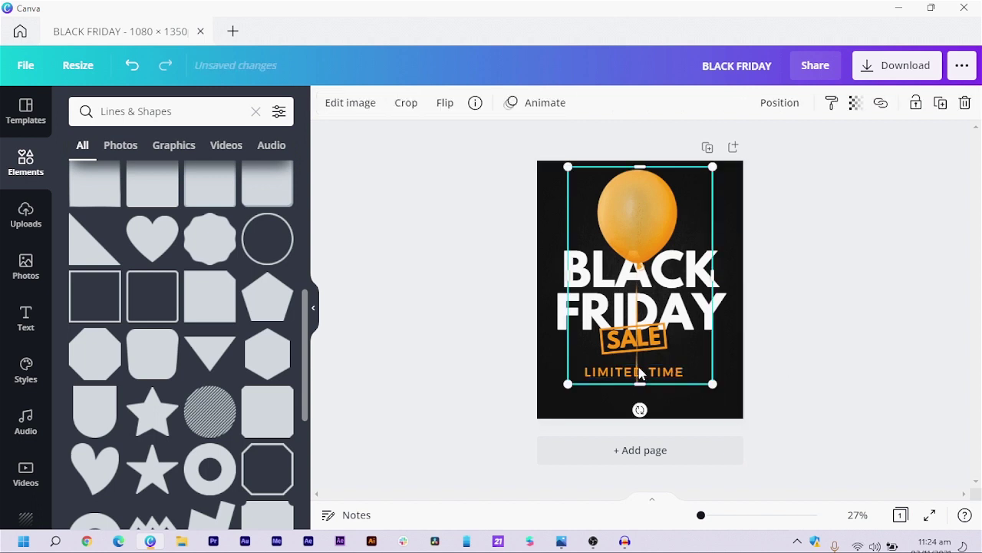
{"action": "left_click", "coordinate": [639, 374]}
{"action": "left_click_drag", "start_coordinate": [647, 385], "coordinate": [650, 414]}
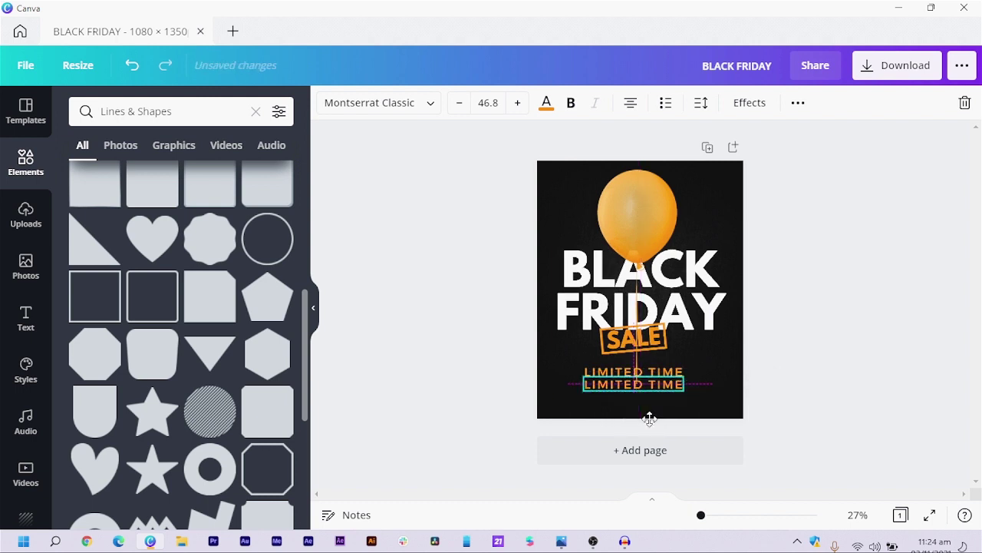
{"action": "left_click", "coordinate": [459, 103]}
{"action": "left_click", "coordinate": [458, 103]}
{"action": "left_click", "coordinate": [458, 103]}
{"action": "left_click", "coordinate": [459, 103]}
{"action": "left_click", "coordinate": [458, 103]}
{"action": "left_click", "coordinate": [459, 103]}
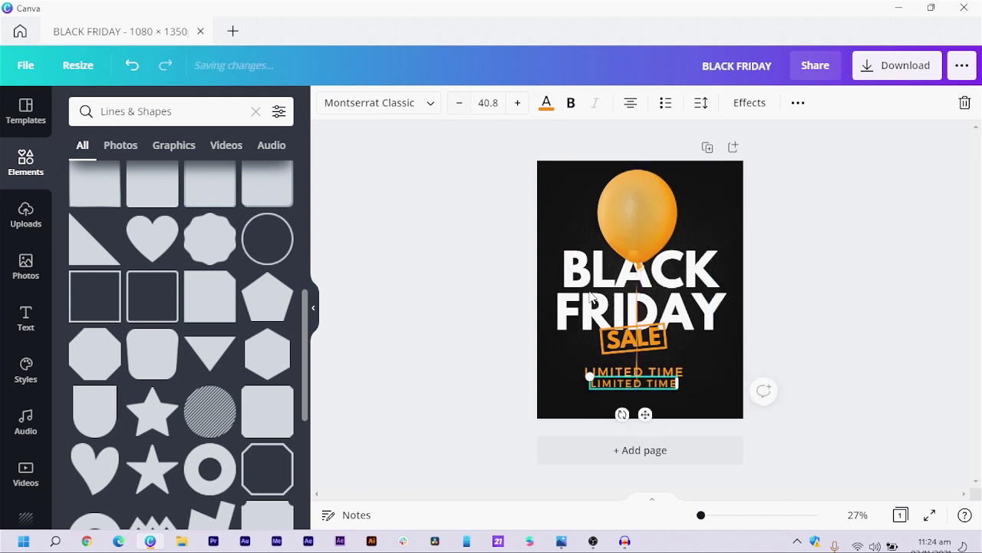
{"action": "double_click", "coordinate": [657, 389]}
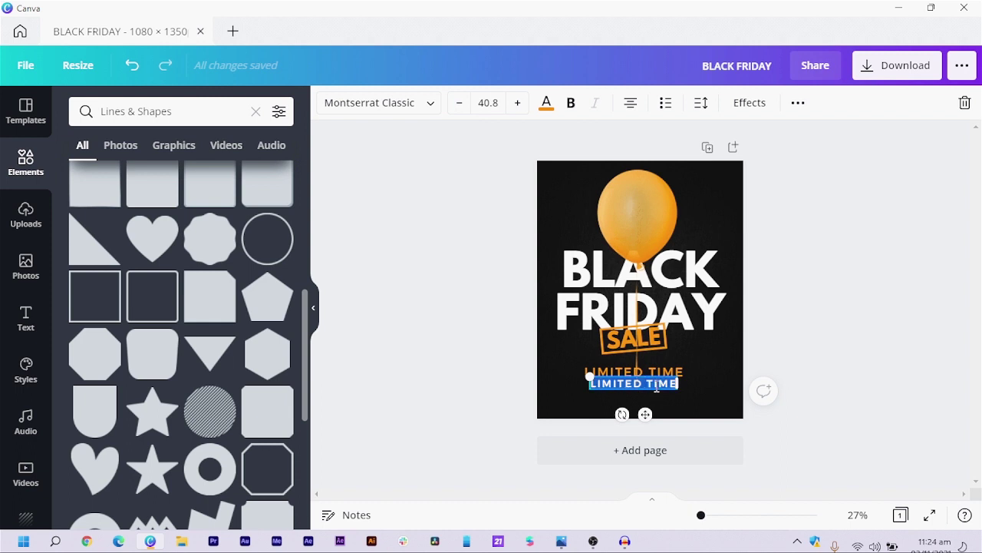
{"action": "key", "text": "BackSpace"}
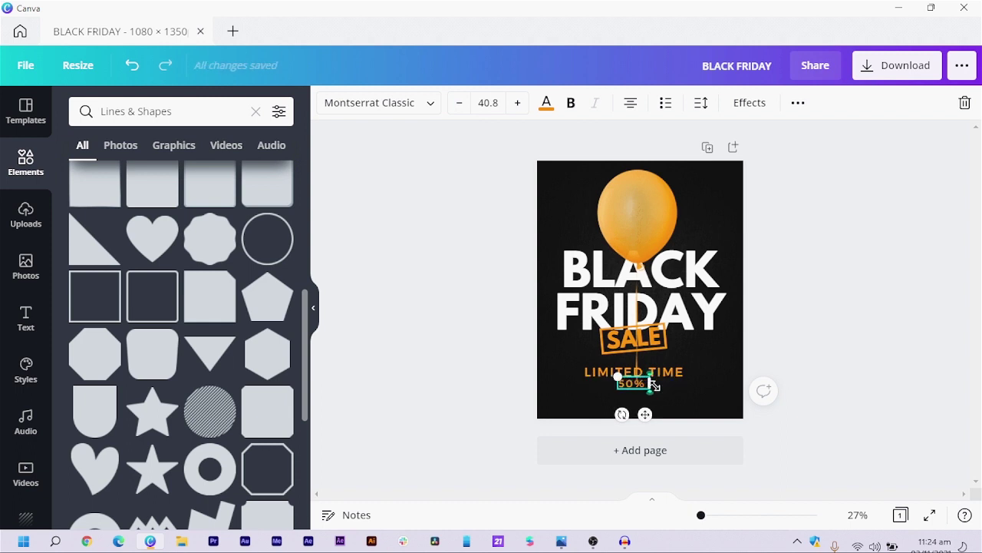
{"action": "type", "text": "50% OFF"}
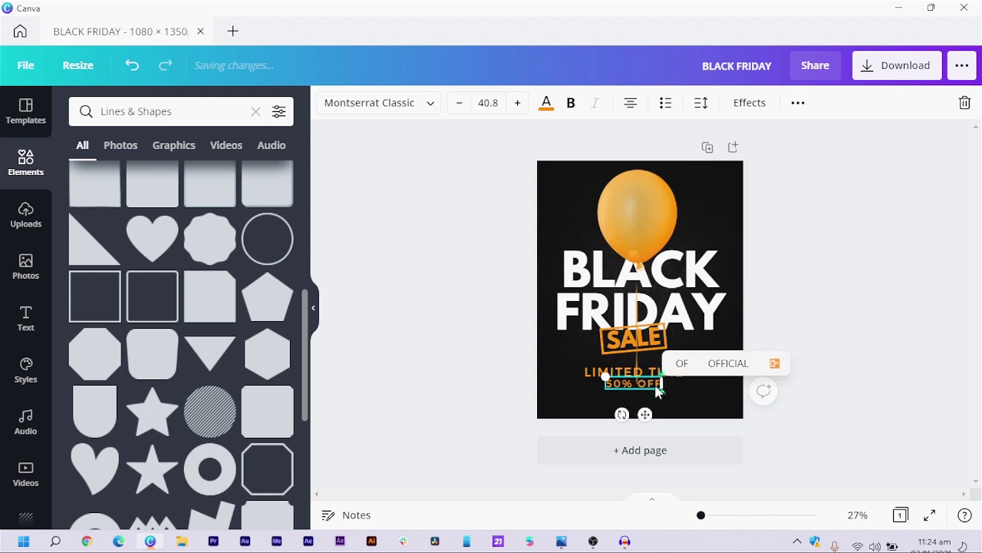
{"action": "type", "text": " SALES"}
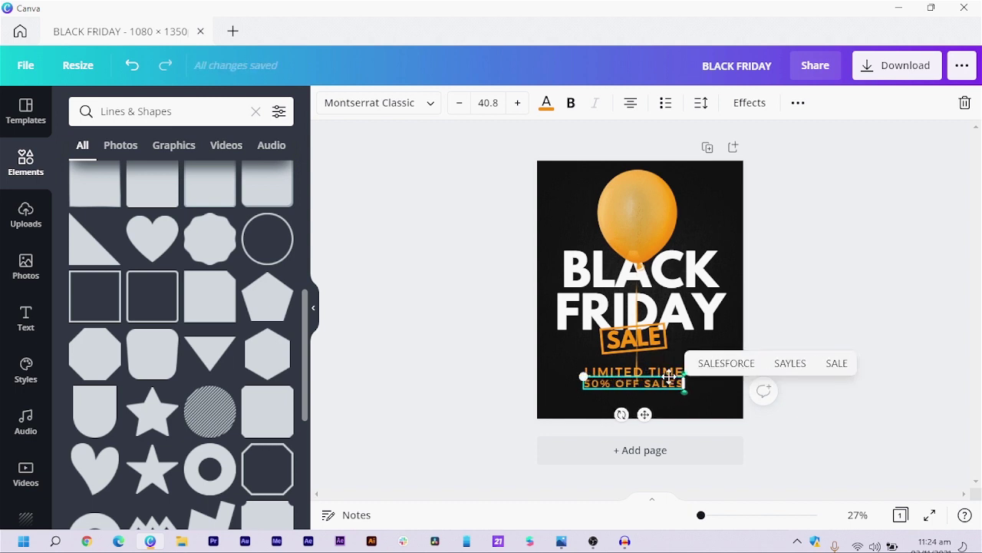
{"action": "key", "text": "BackSpace"}
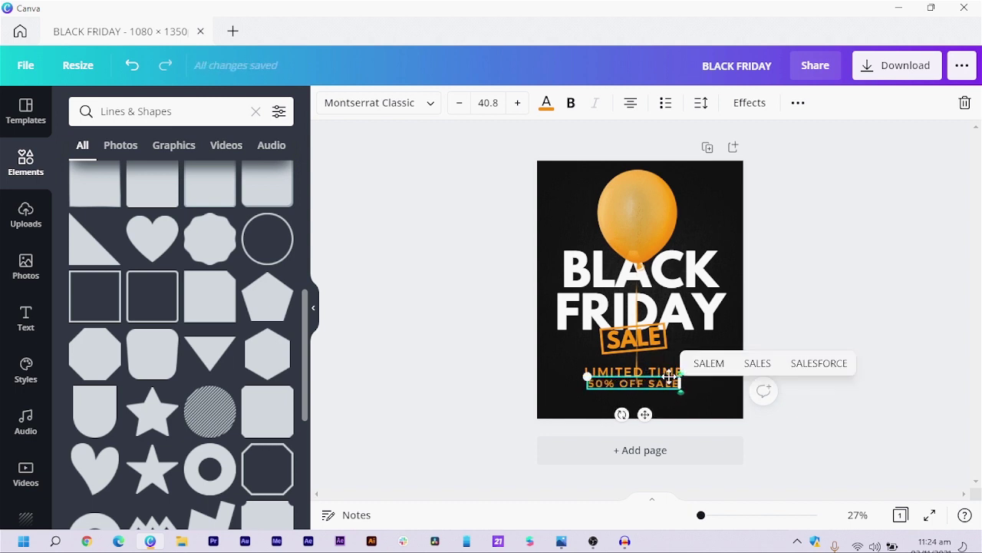
{"action": "key", "text": "ctrl+a"}
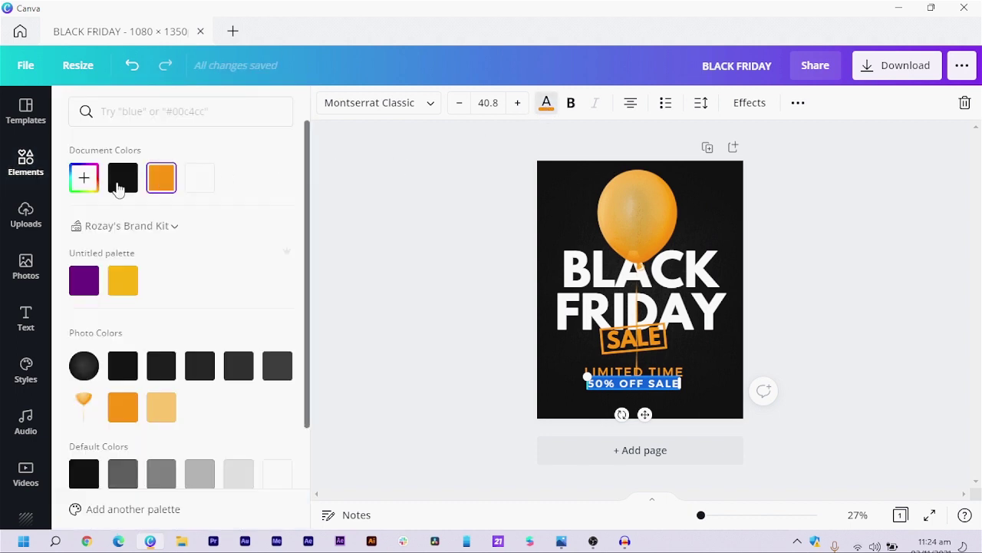
- Make 50% OFF SALE white and enlarge it slightly to size 44.6
{"action": "left_click", "coordinate": [196, 182]}
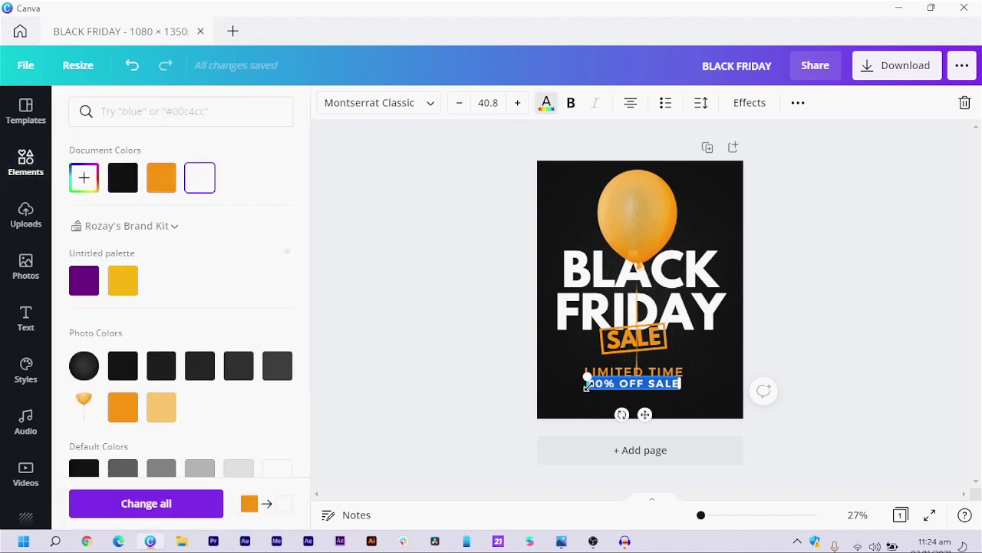
{"action": "left_click_drag", "start_coordinate": [582, 390], "coordinate": [632, 383]}
{"action": "left_click", "coordinate": [476, 386]}
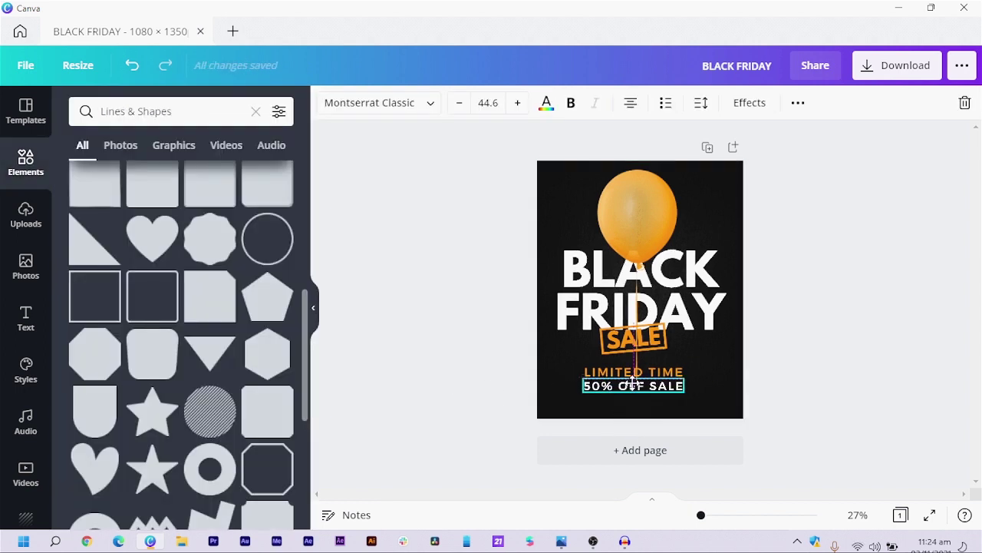
{"action": "left_click", "coordinate": [430, 377]}
{"action": "left_click", "coordinate": [590, 390]}
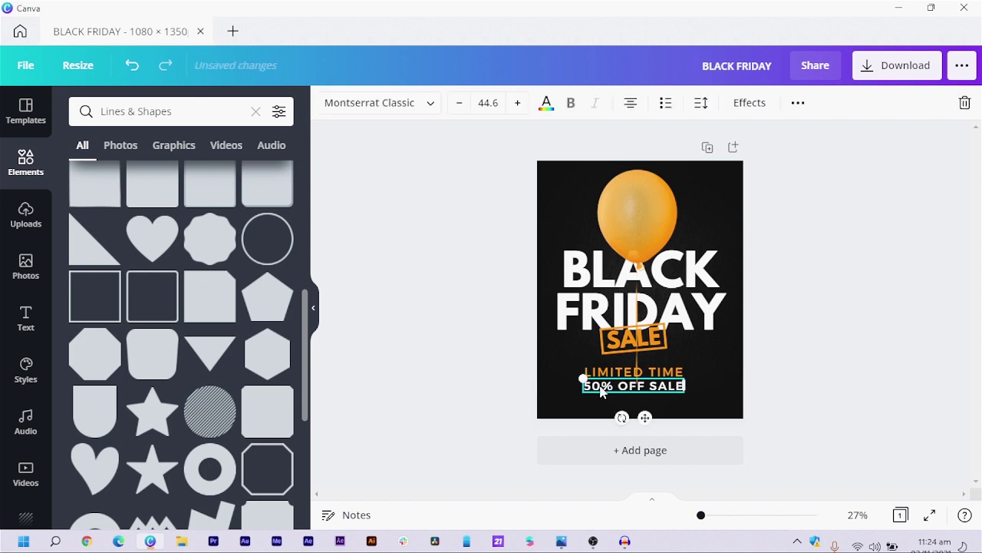
{"action": "left_click", "coordinate": [478, 379]}
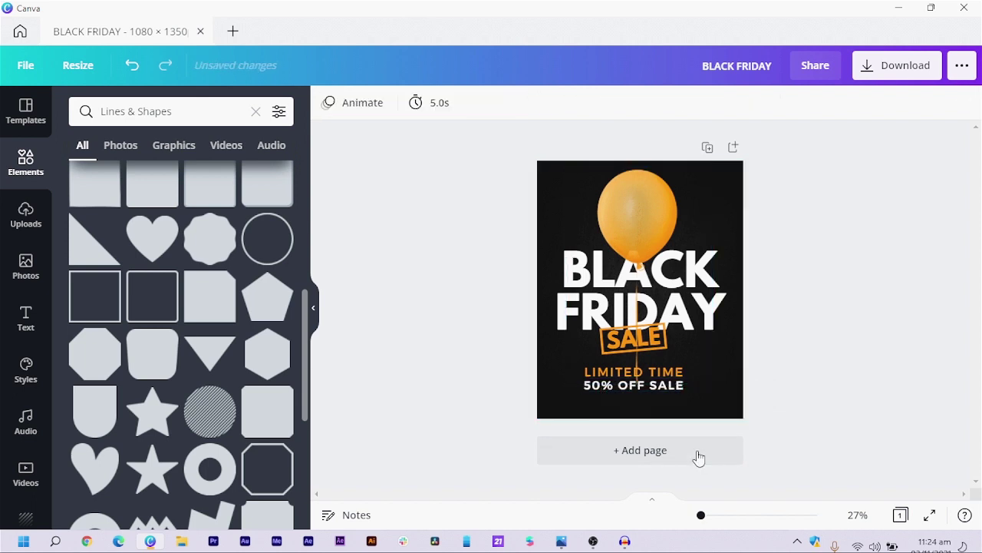
- Place a smaller duplicate of the 50% OFF SALE line beneath it
{"action": "left_click_drag", "start_coordinate": [668, 389], "coordinate": [653, 426]}
{"action": "left_click", "coordinate": [663, 388]}
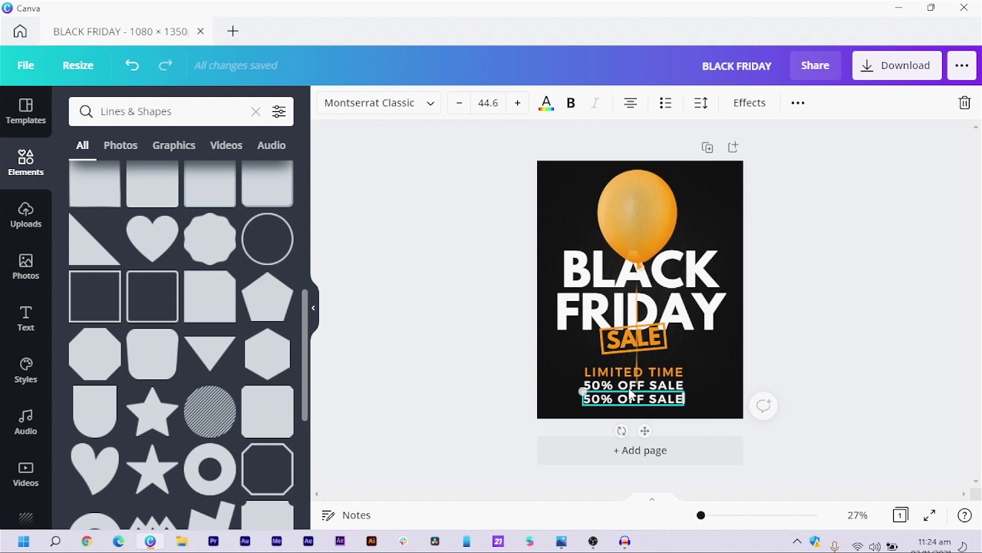
{"action": "left_click_drag", "start_coordinate": [453, 107], "coordinate": [452, 113]}
{"action": "left_click", "coordinate": [451, 110]}
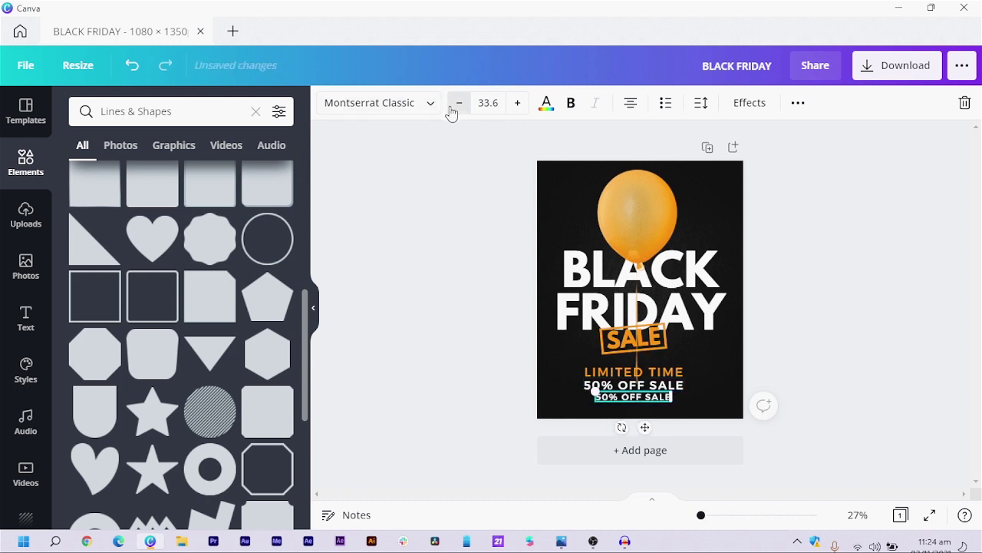
- Retype the duplicate line as 'FOR MORE INFORMATION CONTACT US'
{"action": "left_click", "coordinate": [623, 400]}
{"action": "left_click", "coordinate": [622, 401]}
{"action": "left_click", "coordinate": [626, 396]}
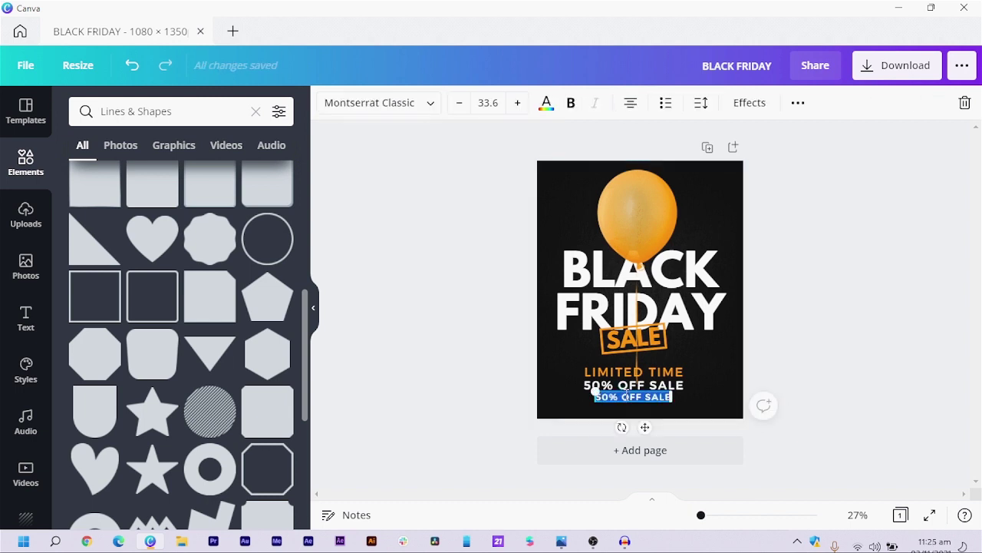
{"action": "type", "text": "FOR MORE INS"}
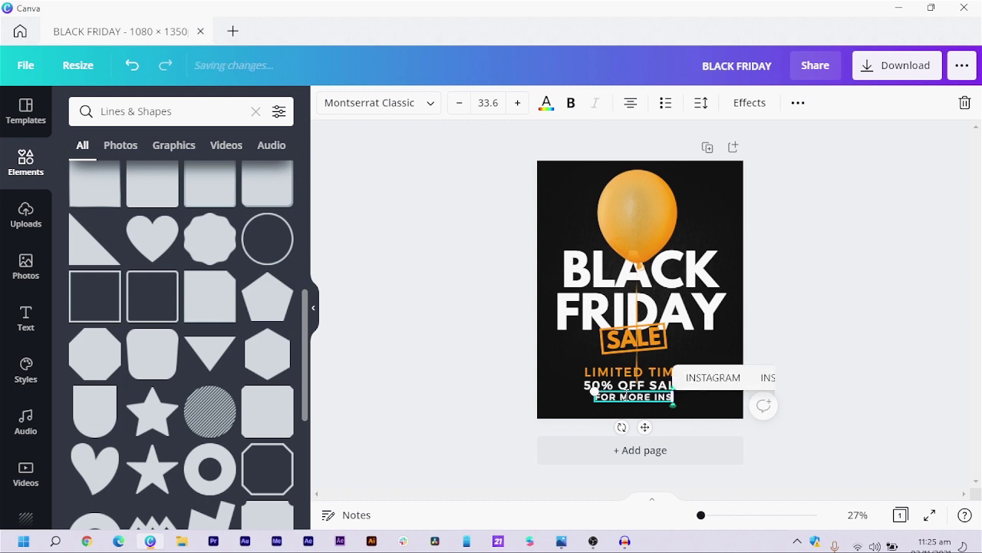
{"action": "key", "text": "BackSpace"}
{"action": "type", "text": "FORMAION"}
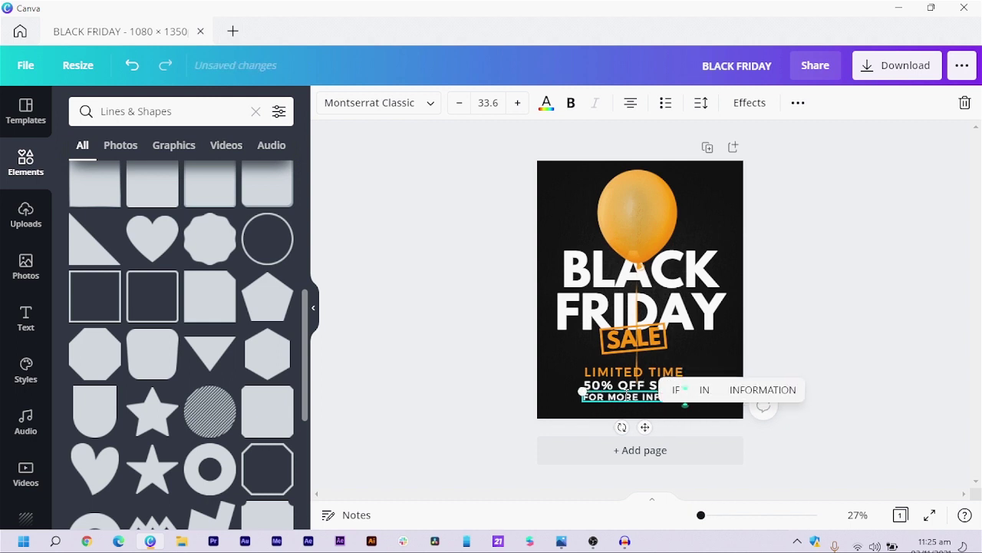
{"action": "key", "text": "BackSpace"}
{"action": "key", "text": "BackSpace"}
{"action": "key", "text": "BackSpace"}
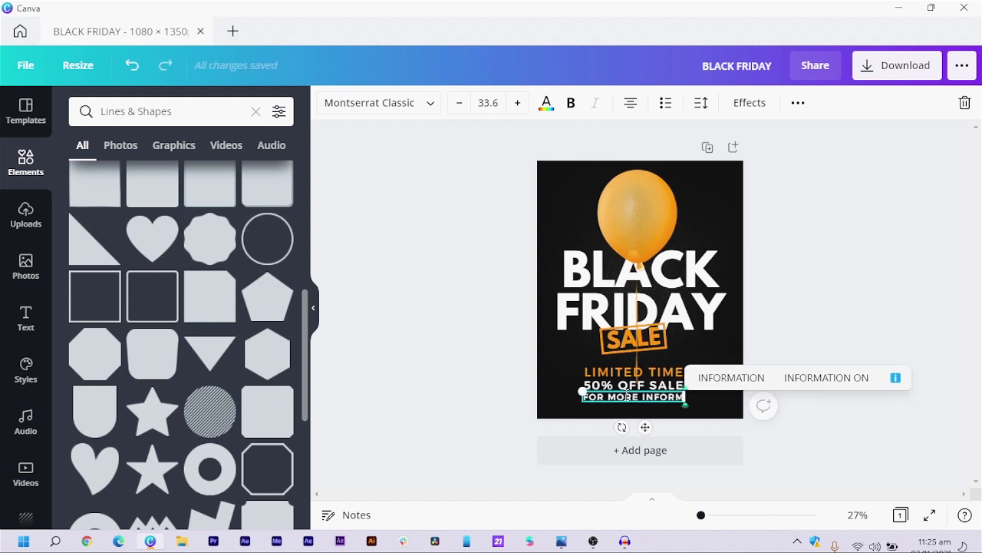
{"action": "type", "text": "TION"}
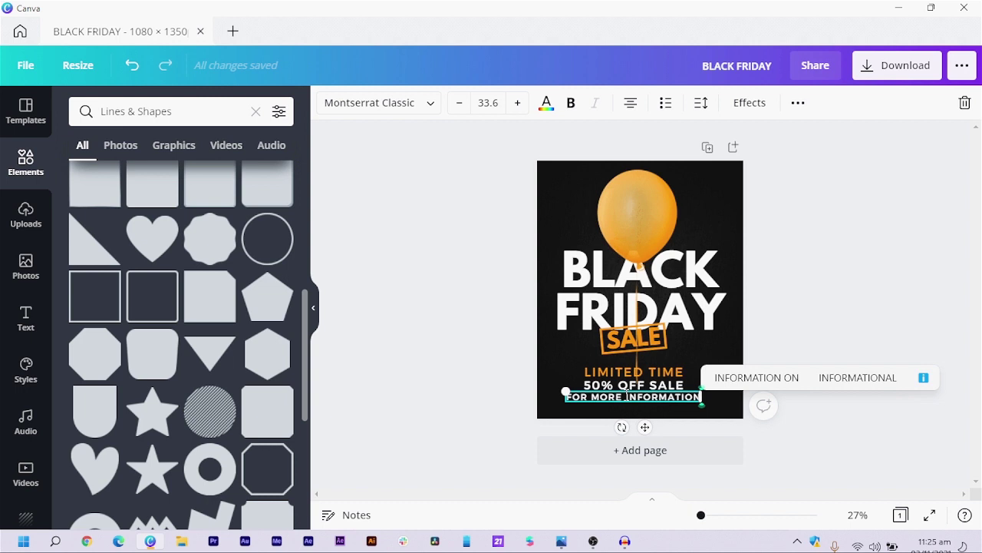
{"action": "type", "text": " CON"}
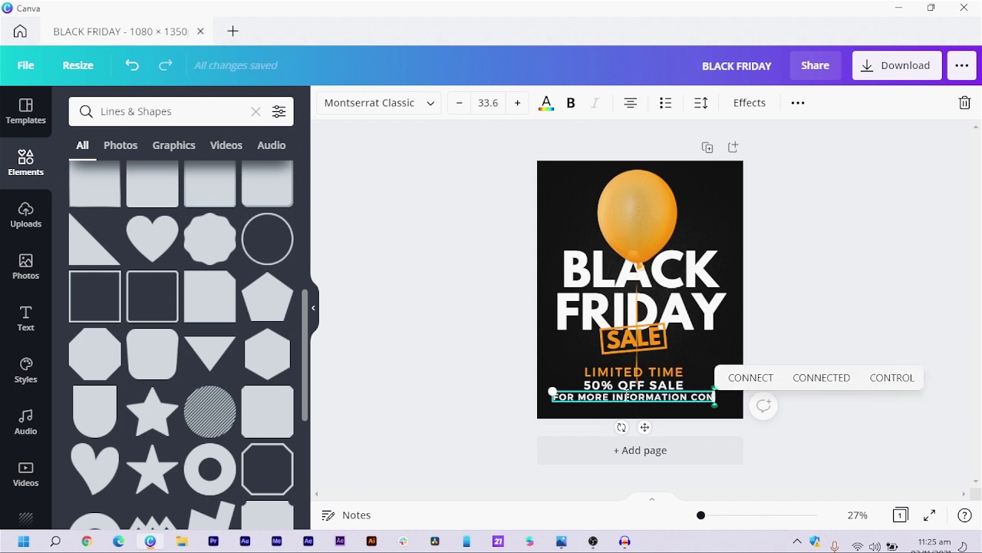
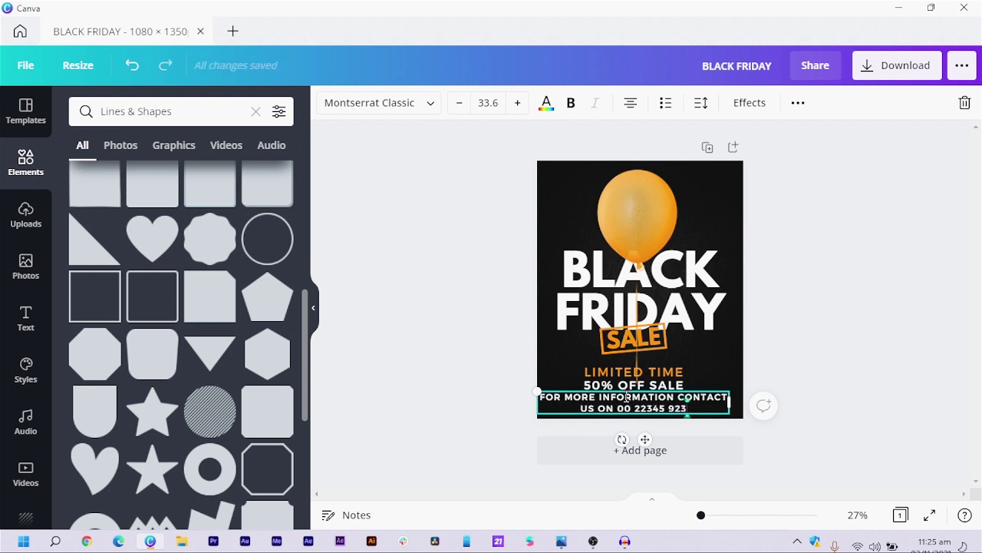
- Reduce the contact line to size 21.6 so it fits one line, and centre it on the page
{"action": "double_click", "coordinate": [628, 397]}
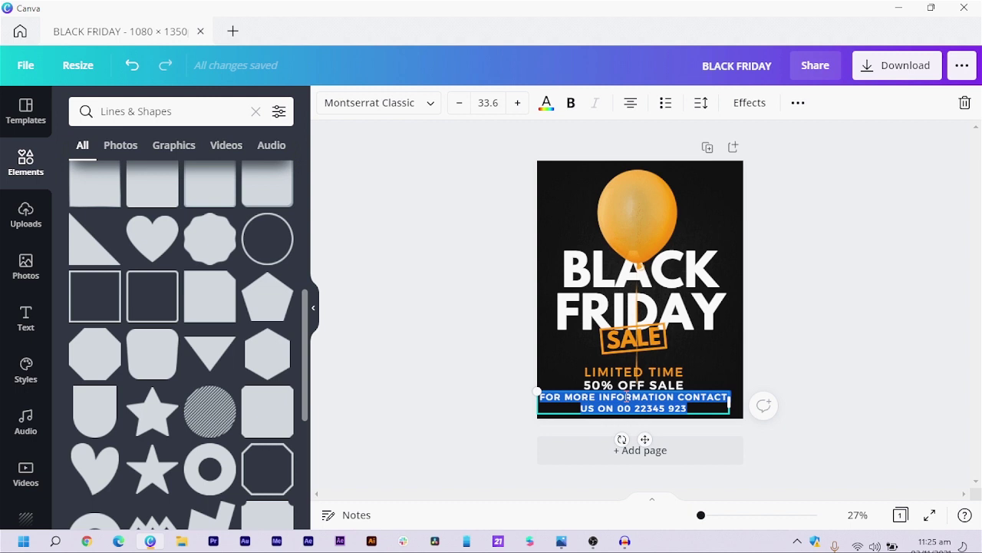
{"action": "left_click", "coordinate": [459, 105]}
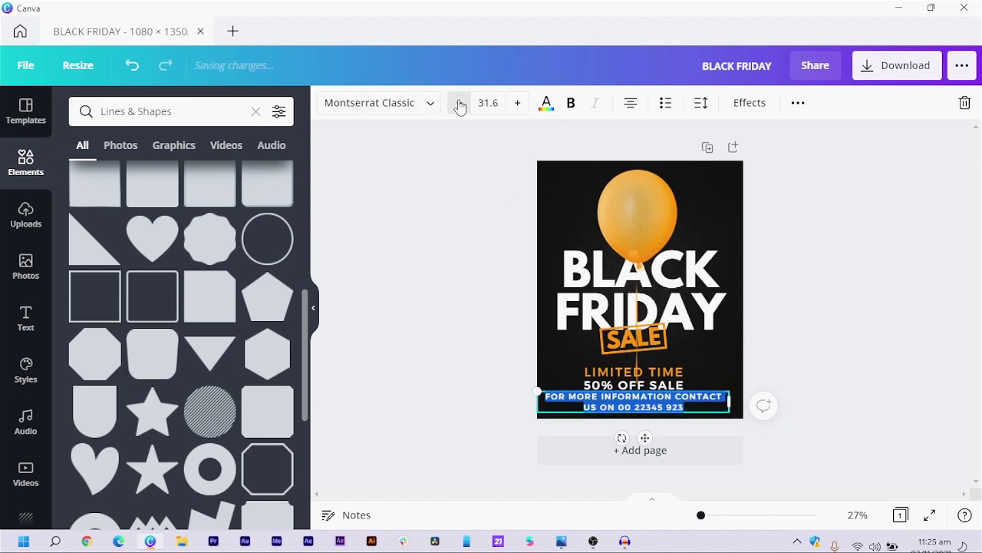
{"action": "left_click", "coordinate": [459, 104]}
{"action": "left_click", "coordinate": [459, 104]}
{"action": "left_click", "coordinate": [459, 104]}
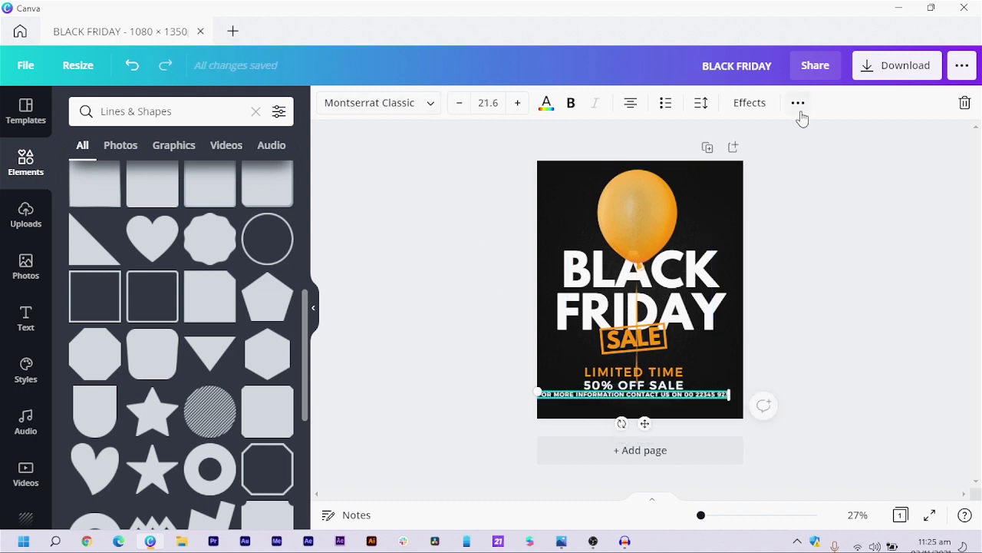
{"action": "left_click", "coordinate": [799, 105]}
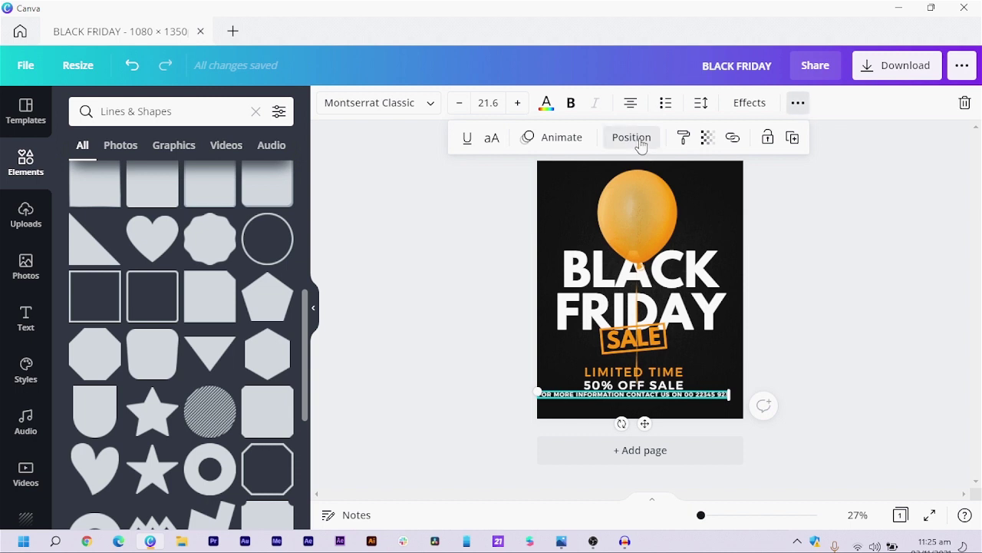
{"action": "left_click", "coordinate": [632, 138]}
{"action": "left_click", "coordinate": [570, 269]}
{"action": "left_click", "coordinate": [829, 315]}
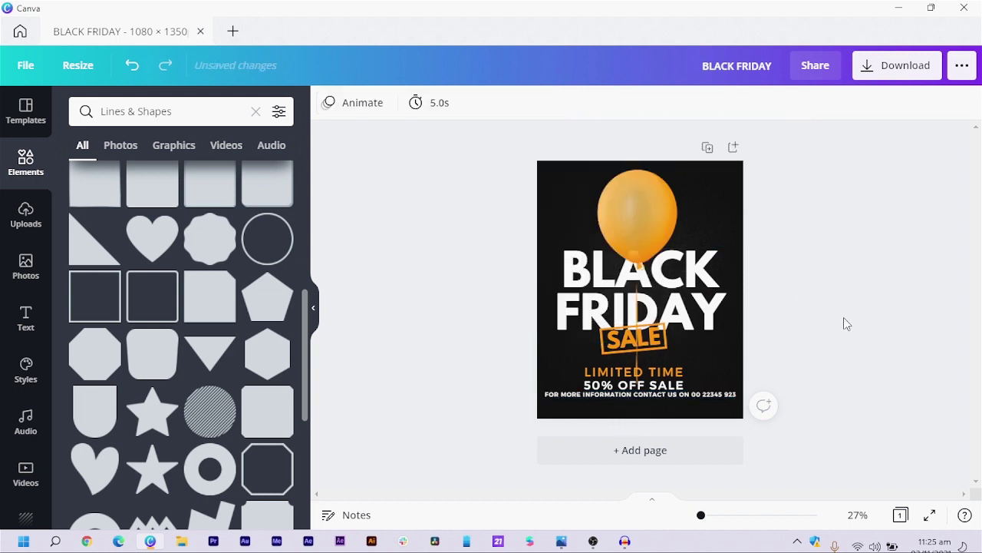
{"action": "left_click", "coordinate": [703, 398]}
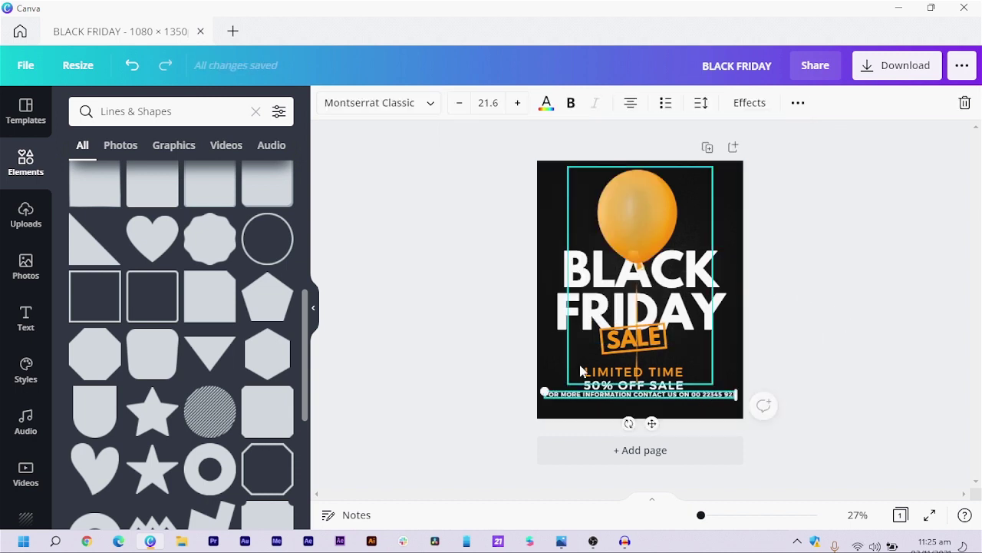
{"action": "left_click", "coordinate": [474, 404]}
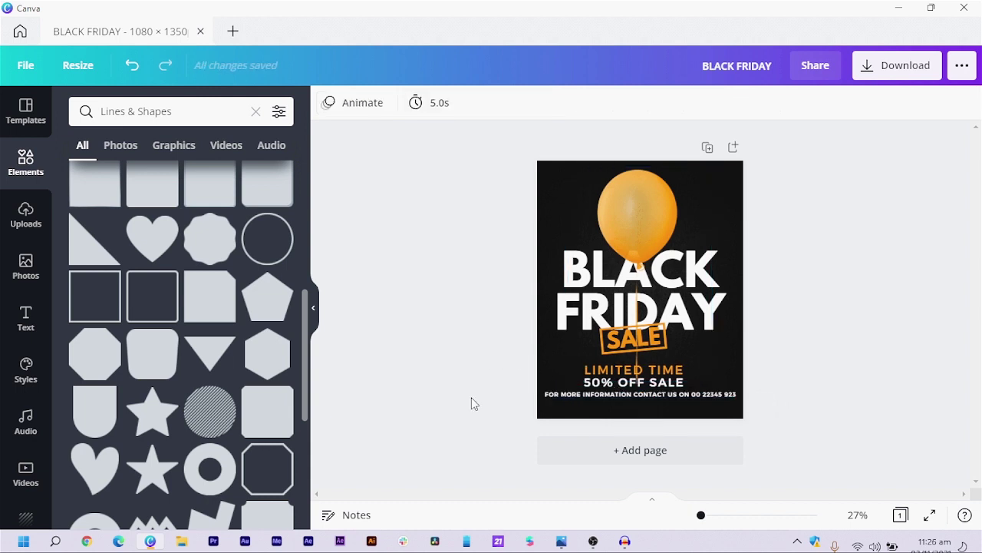
- Duplicate the contact line below itself and retype it as the #mysuperfriday hashtag
{"action": "left_click", "coordinate": [625, 398]}
{"action": "left_click_drag", "start_coordinate": [626, 399], "coordinate": [650, 447]}
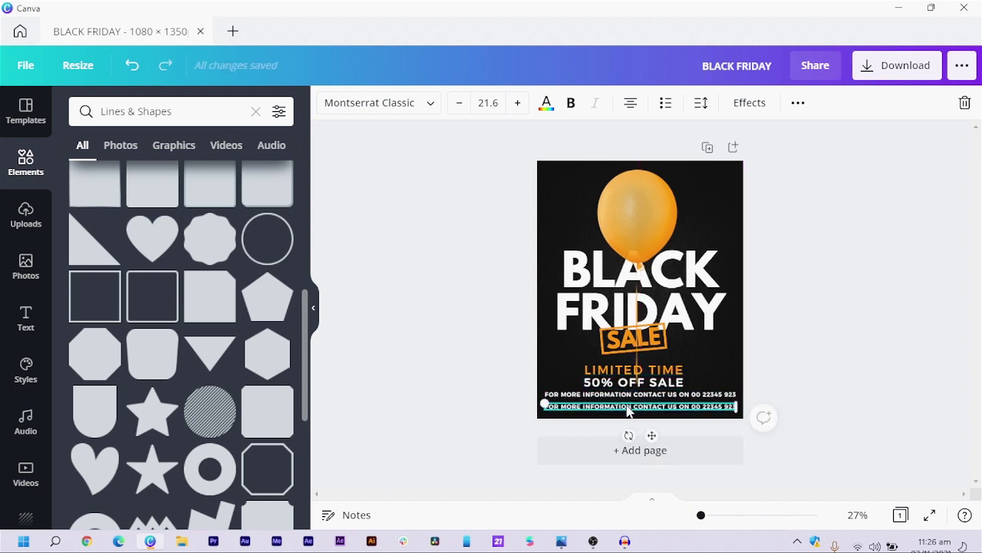
{"action": "key", "text": "BackSpace"}
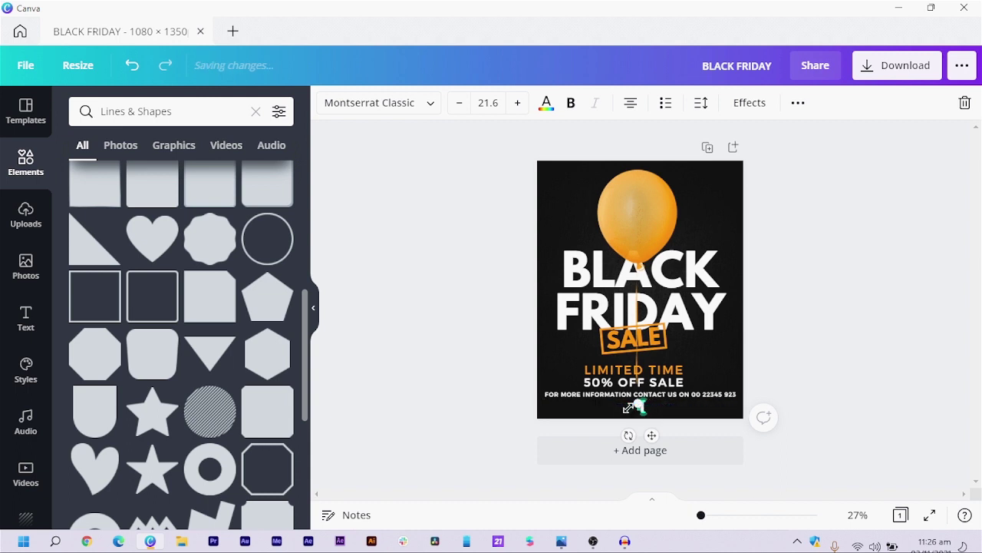
{"action": "type", "text": "my supe"}
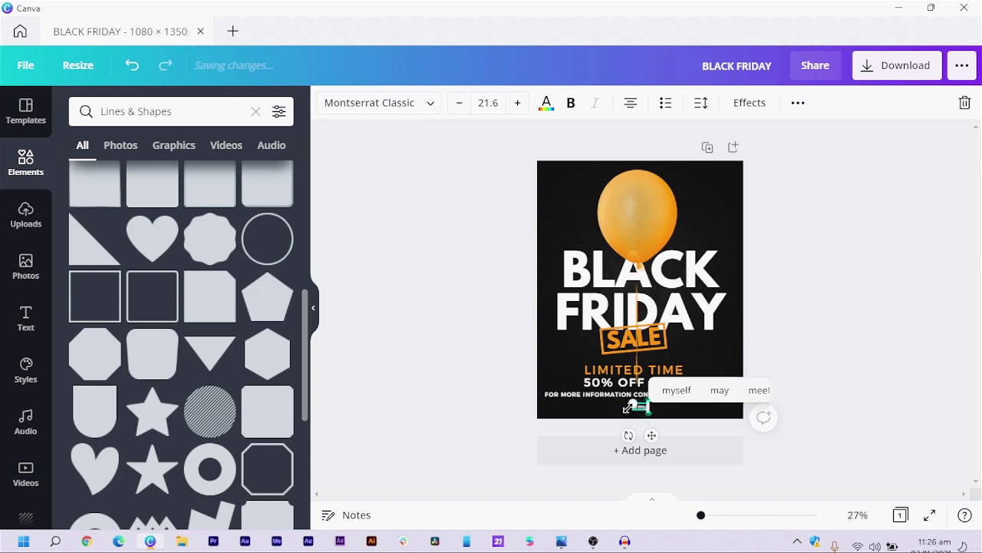
{"action": "type", "text": "r fr"}
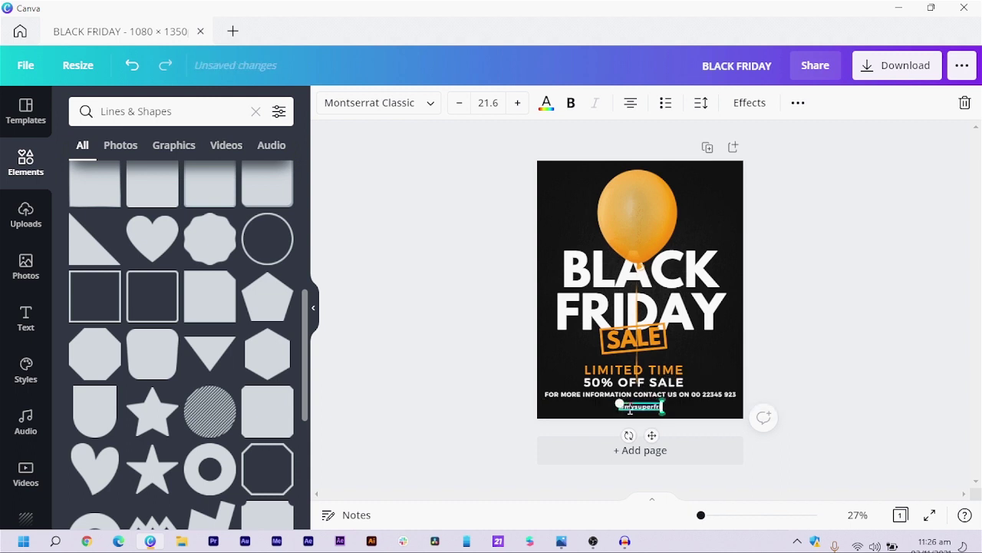
- Colour the hashtag line orange to match the design
{"action": "left_click", "coordinate": [450, 410]}
{"action": "left_click", "coordinate": [634, 411]}
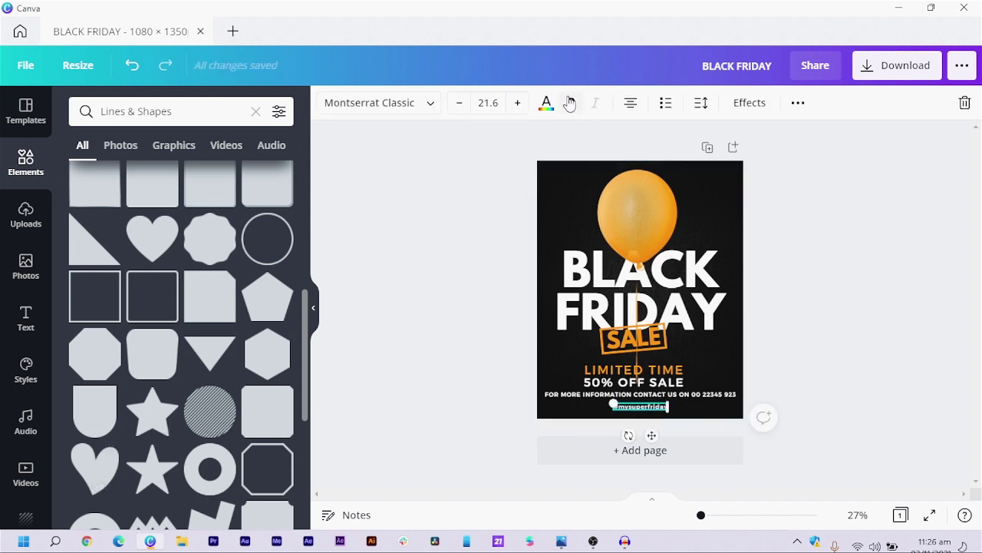
{"action": "left_click", "coordinate": [546, 105]}
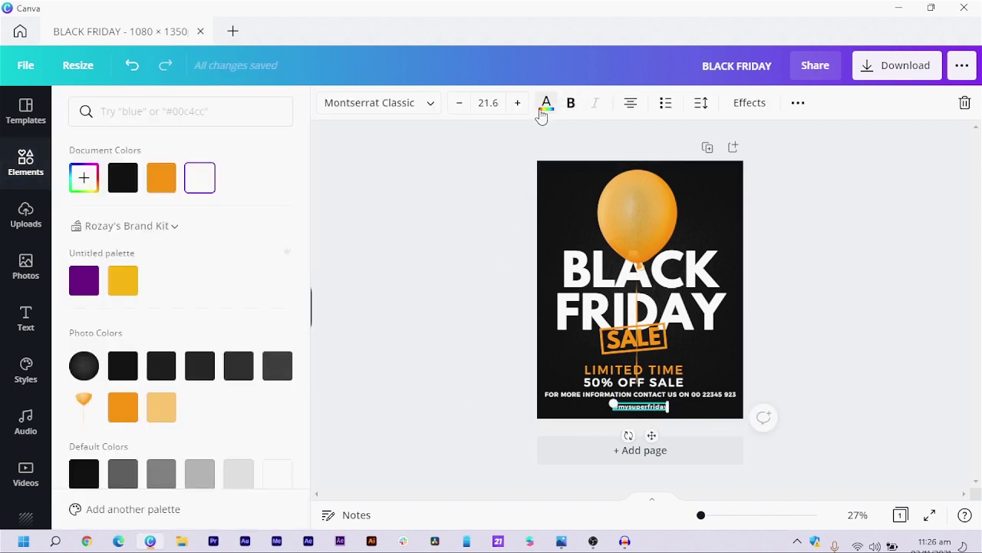
{"action": "left_click", "coordinate": [161, 178]}
{"action": "key", "text": "Escape"}
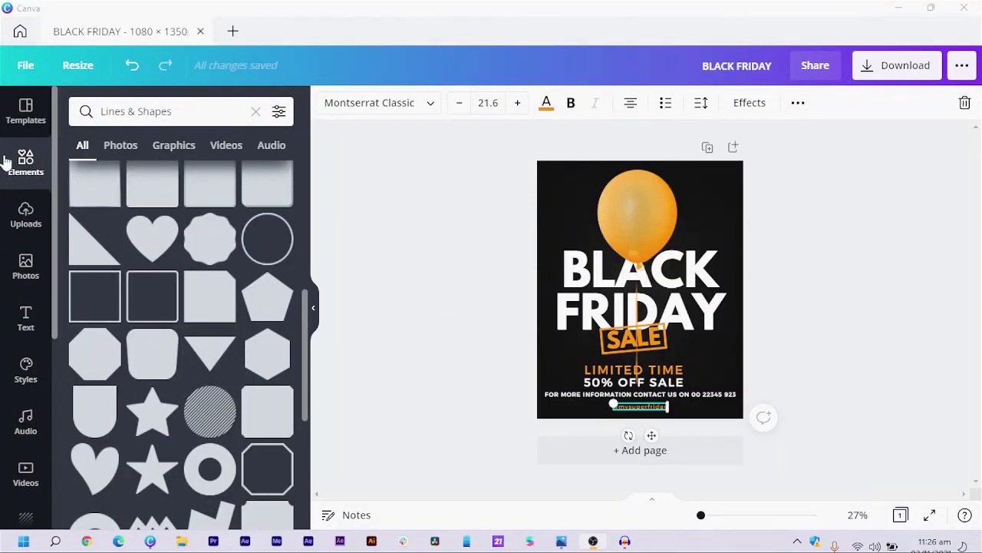
- Search Graphics for 'confetti' and place an enlarged gold confetti graphic at the page top
{"action": "left_click", "coordinate": [212, 105]}
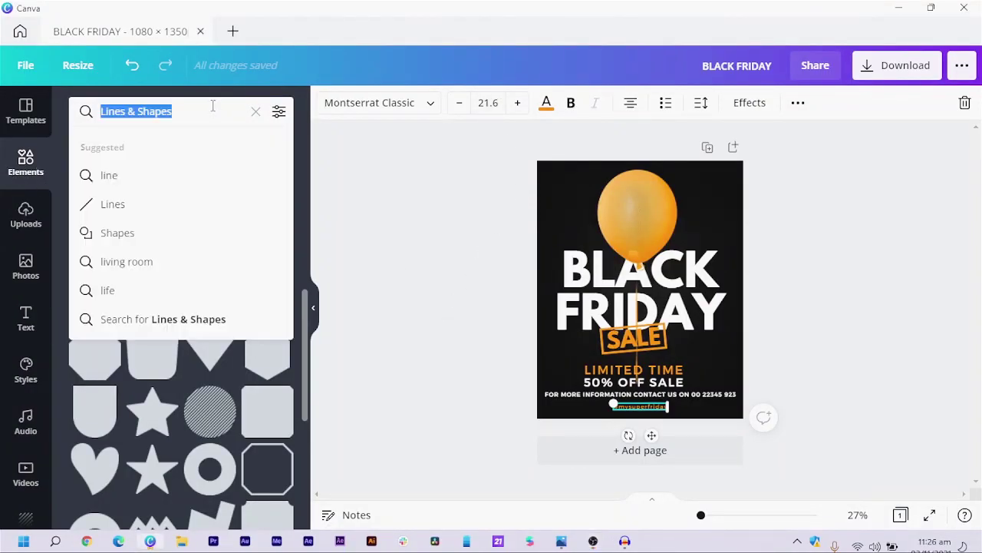
{"action": "type", "text": "con"}
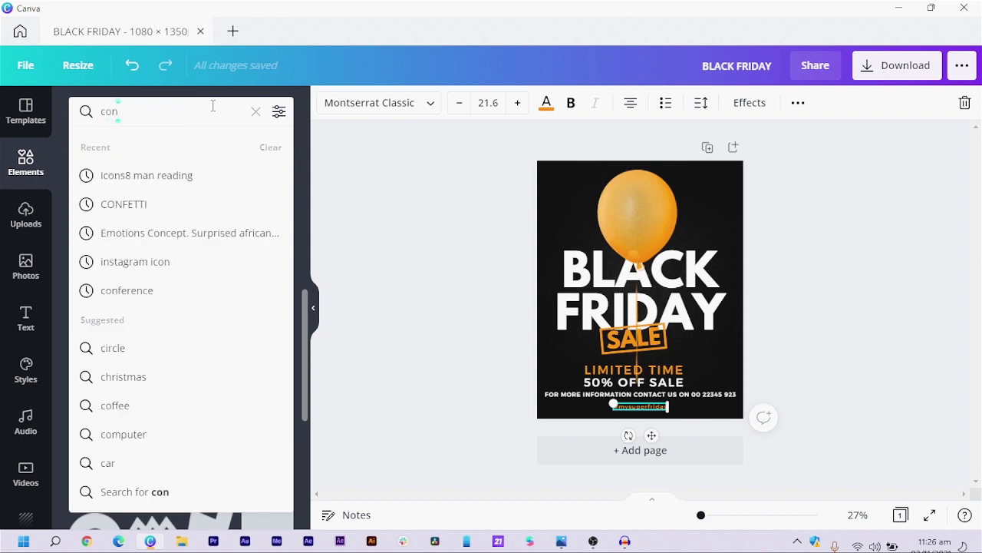
{"action": "type", "text": "fetti"}
{"action": "key", "text": "Return"}
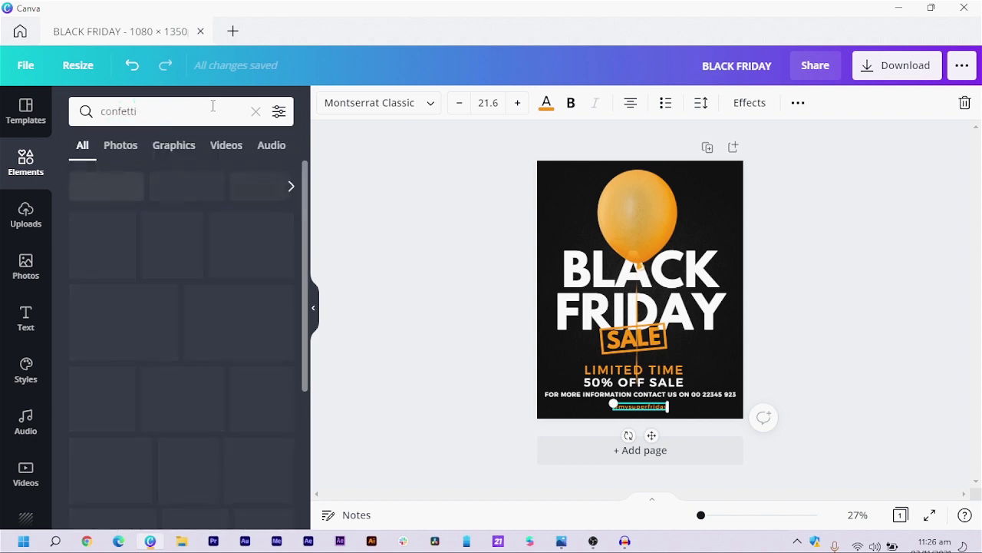
{"action": "left_click", "coordinate": [164, 154]}
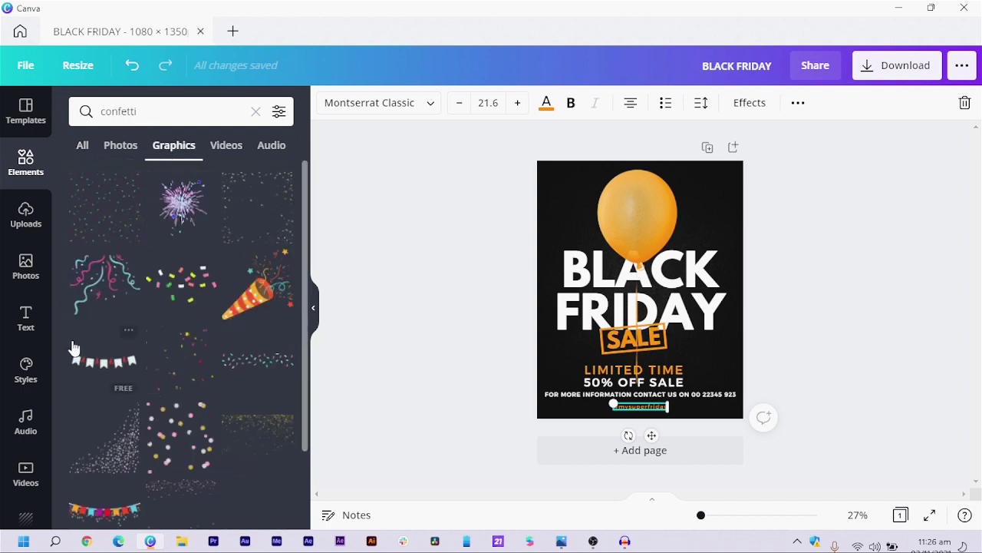
{"action": "scroll", "coordinate": [224, 340], "scroll_direction": "down", "scroll_amount": 3}
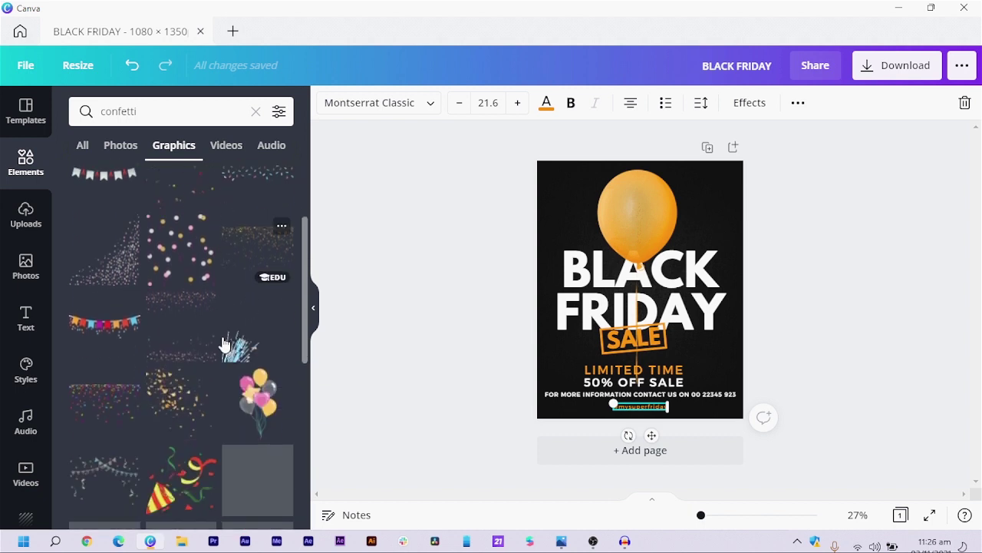
{"action": "left_click", "coordinate": [169, 350]}
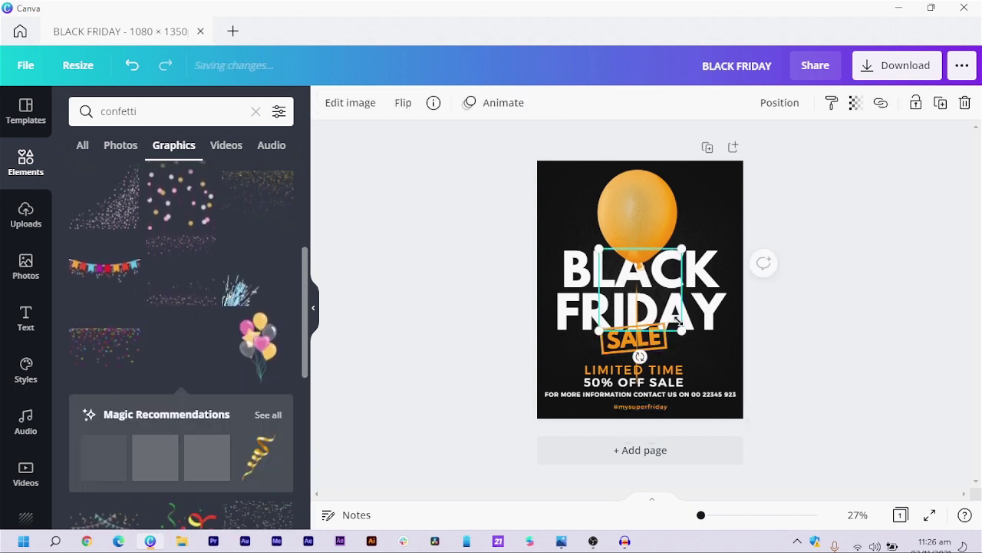
{"action": "left_click_drag", "start_coordinate": [801, 408], "coordinate": [875, 426]}
{"action": "left_click_drag", "start_coordinate": [685, 330], "coordinate": [625, 222]}
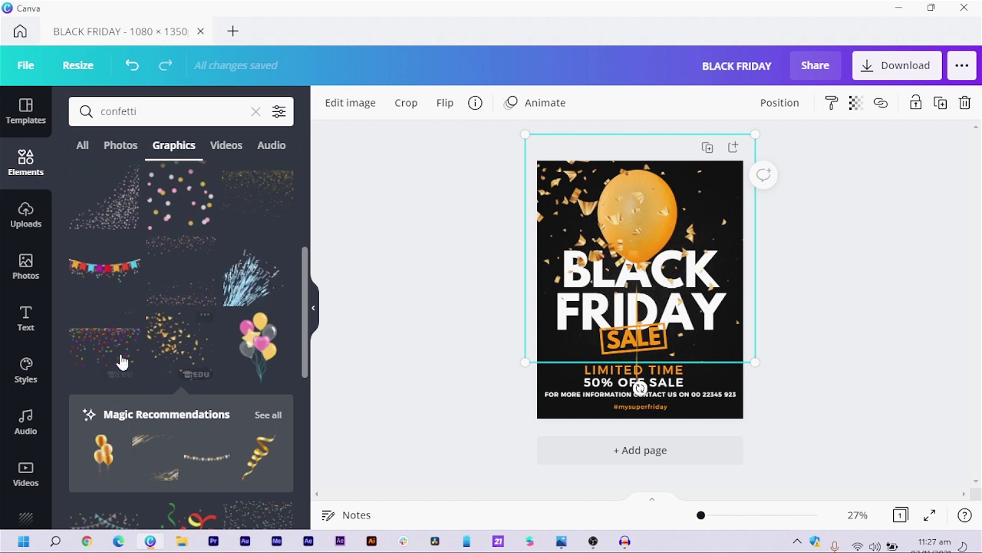
- Try a dotted confetti graphic enlarged to span the whole page
{"action": "scroll", "coordinate": [184, 278], "scroll_direction": "down", "scroll_amount": 3}
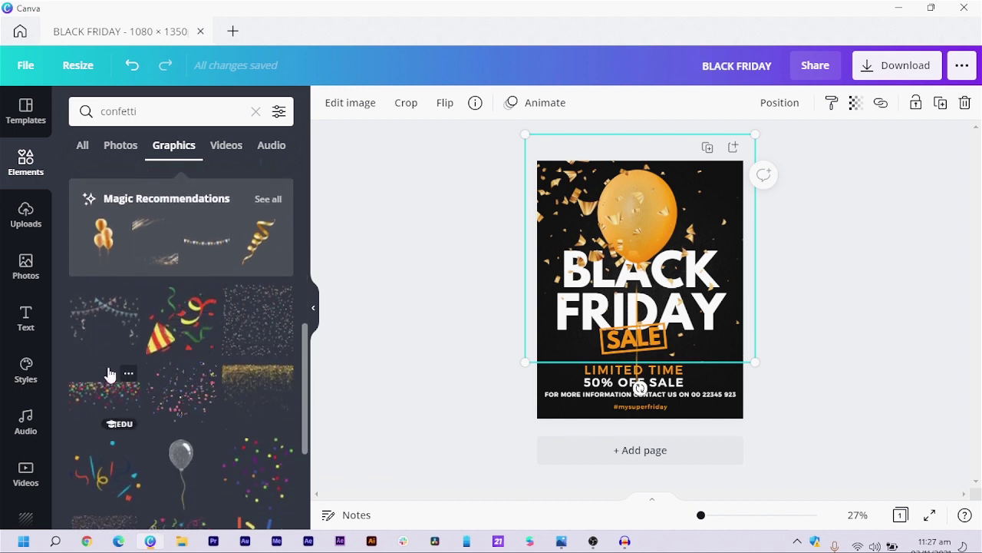
{"action": "scroll", "coordinate": [132, 367], "scroll_direction": "down", "scroll_amount": 5}
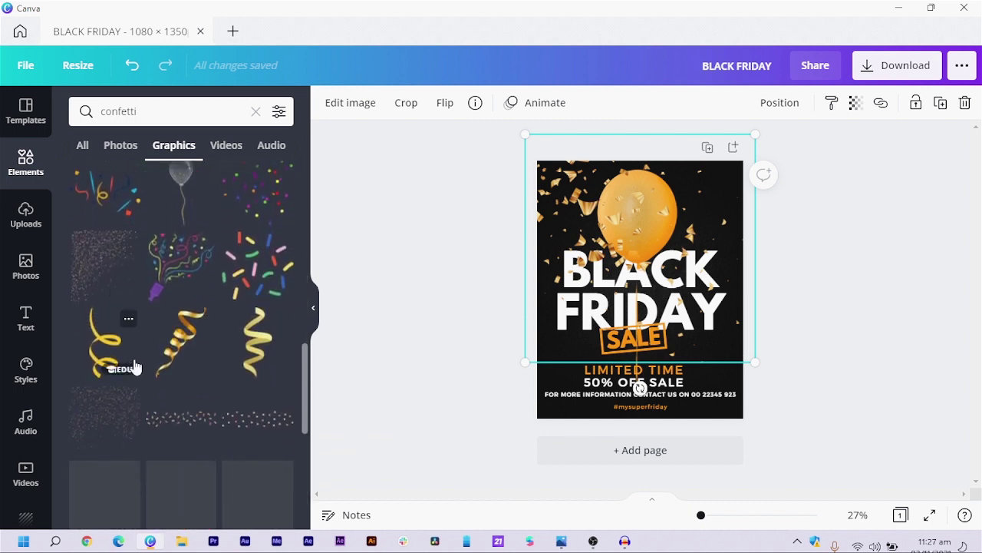
{"action": "scroll", "coordinate": [230, 267], "scroll_direction": "up", "scroll_amount": 1}
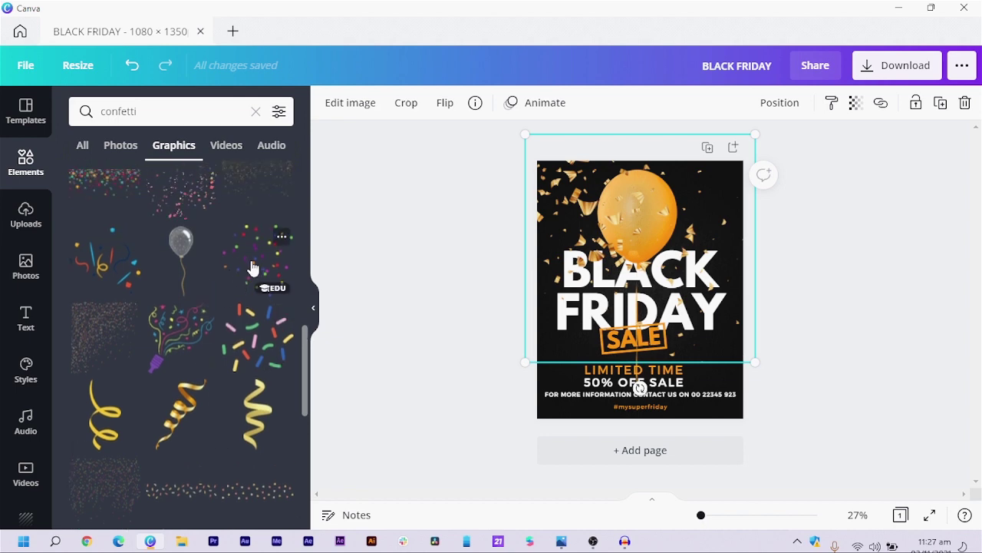
{"action": "left_click", "coordinate": [254, 267]}
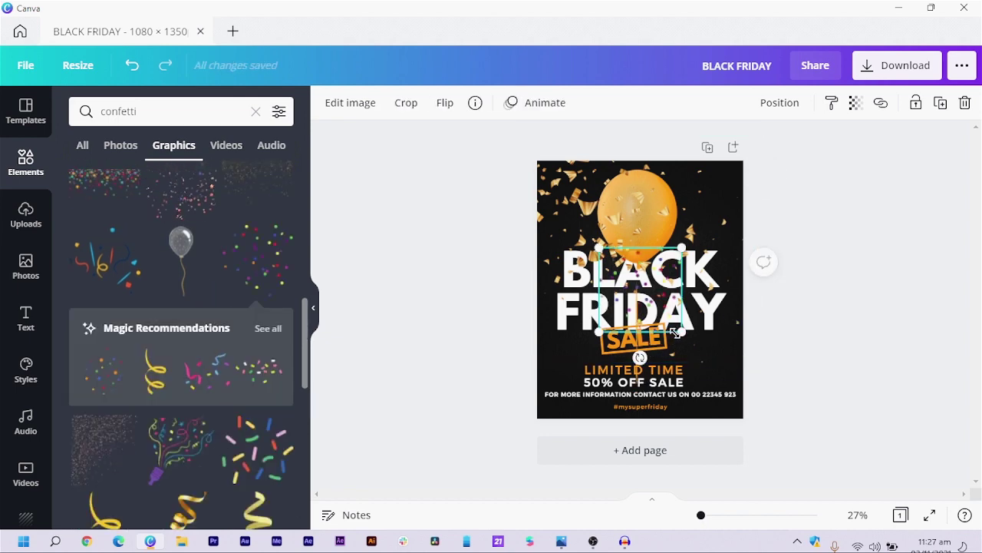
{"action": "left_click_drag", "start_coordinate": [706, 358], "coordinate": [794, 449]}
- Replace the dotted confetti with a full-page colourful confetti layer sent to back, with lowered transparency
{"action": "key", "text": "Delete"}
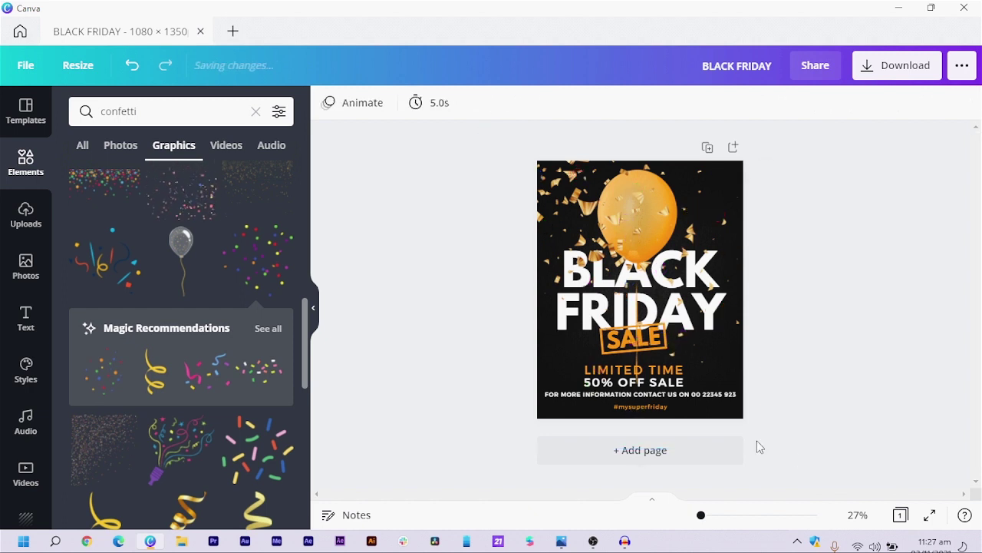
{"action": "scroll", "coordinate": [139, 438], "scroll_direction": "down", "scroll_amount": 5}
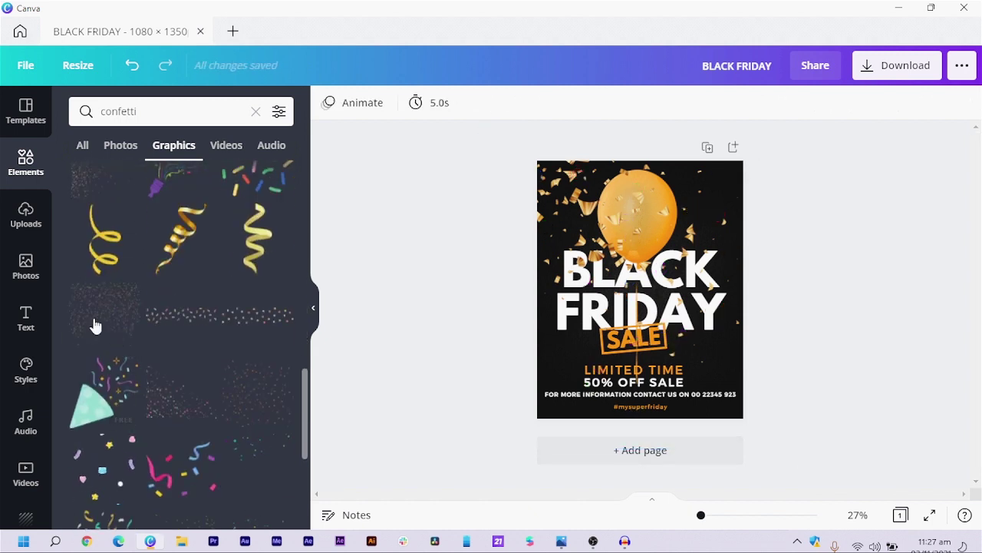
{"action": "scroll", "coordinate": [259, 394], "scroll_direction": "down", "scroll_amount": 3}
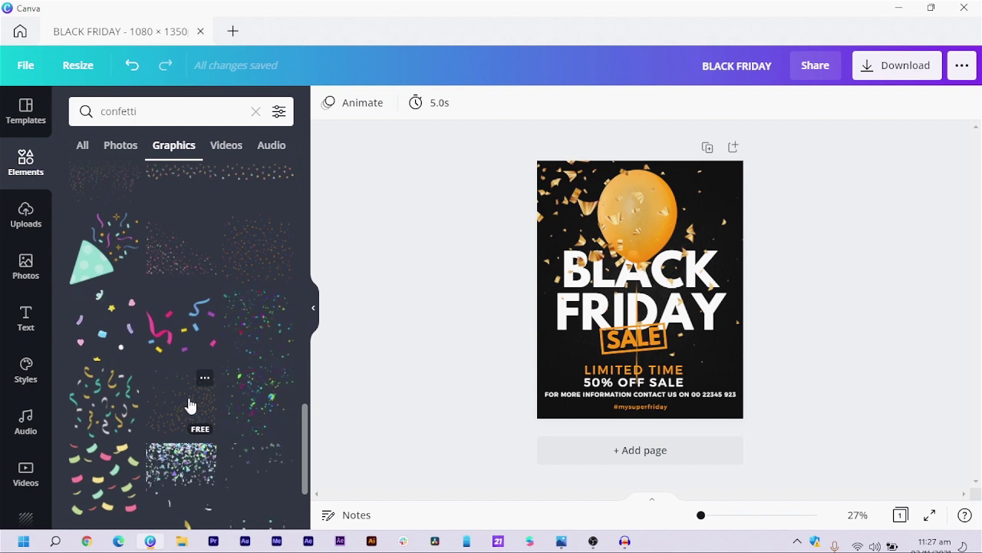
{"action": "left_click_drag", "start_coordinate": [243, 268], "coordinate": [672, 330]}
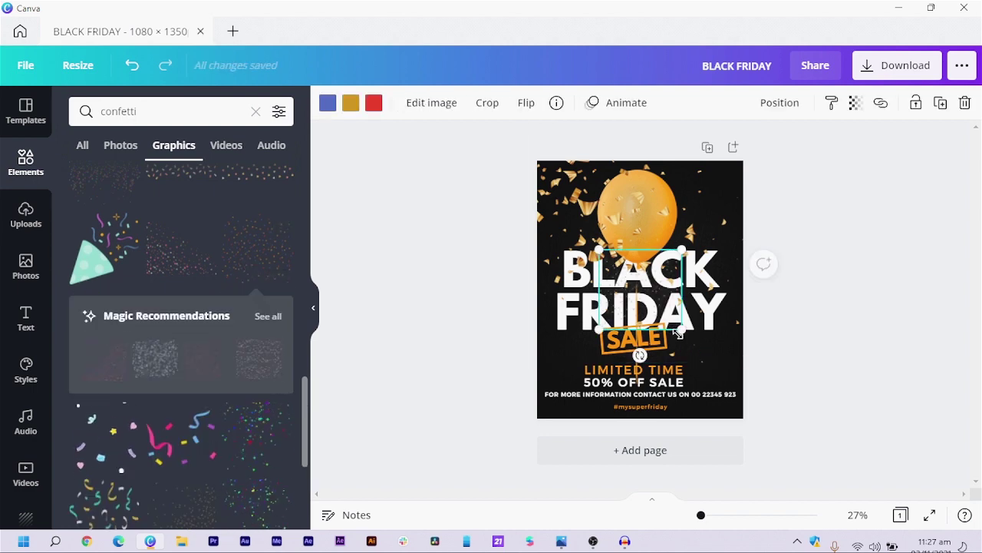
{"action": "left_click_drag", "start_coordinate": [703, 360], "coordinate": [770, 439]}
{"action": "right_click", "coordinate": [719, 344]}
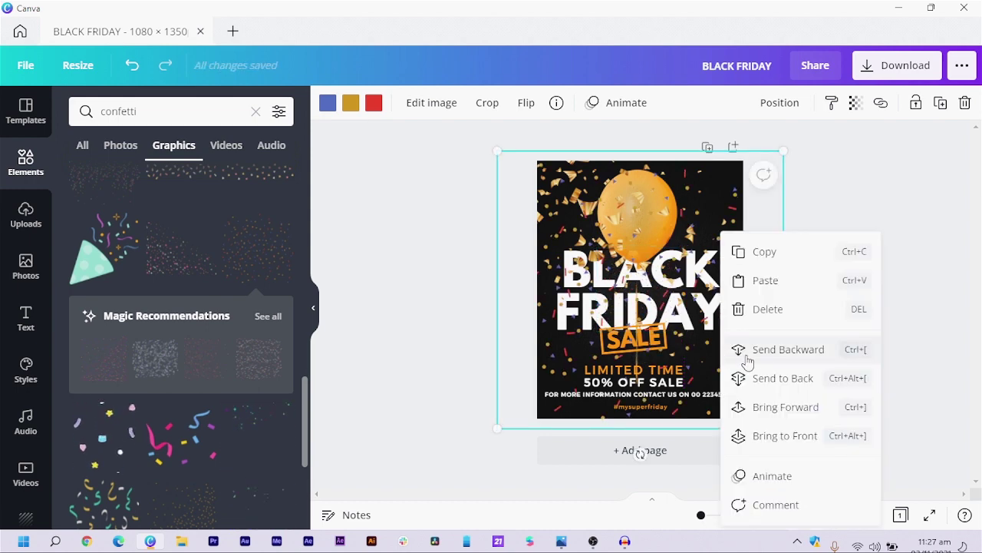
{"action": "left_click", "coordinate": [789, 382]}
{"action": "left_click", "coordinate": [848, 350]}
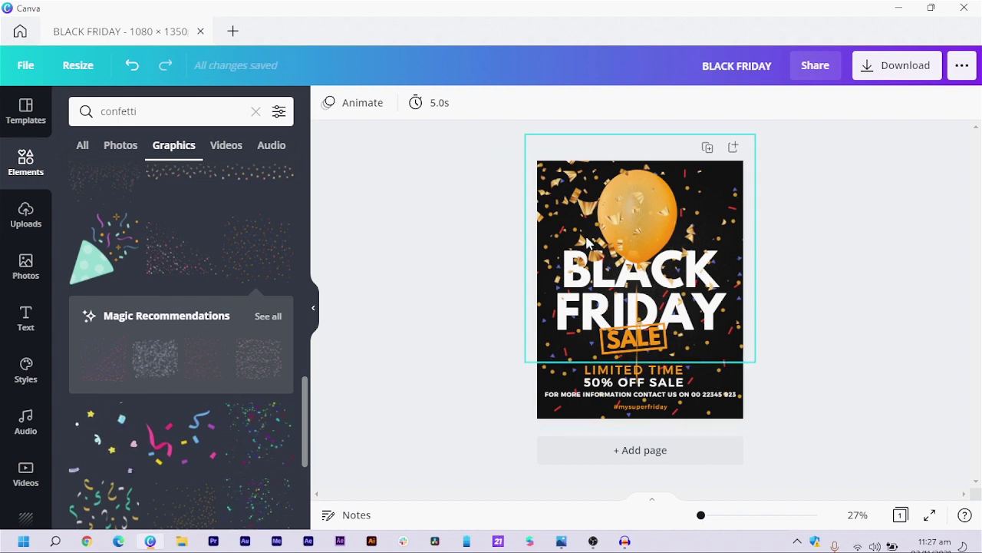
{"action": "left_click", "coordinate": [550, 381]}
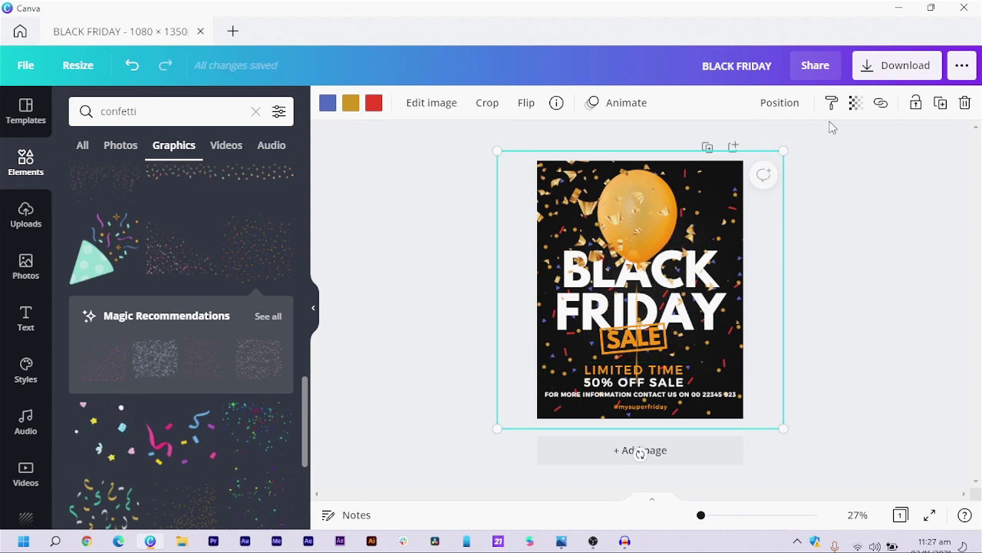
{"action": "left_click", "coordinate": [856, 103]}
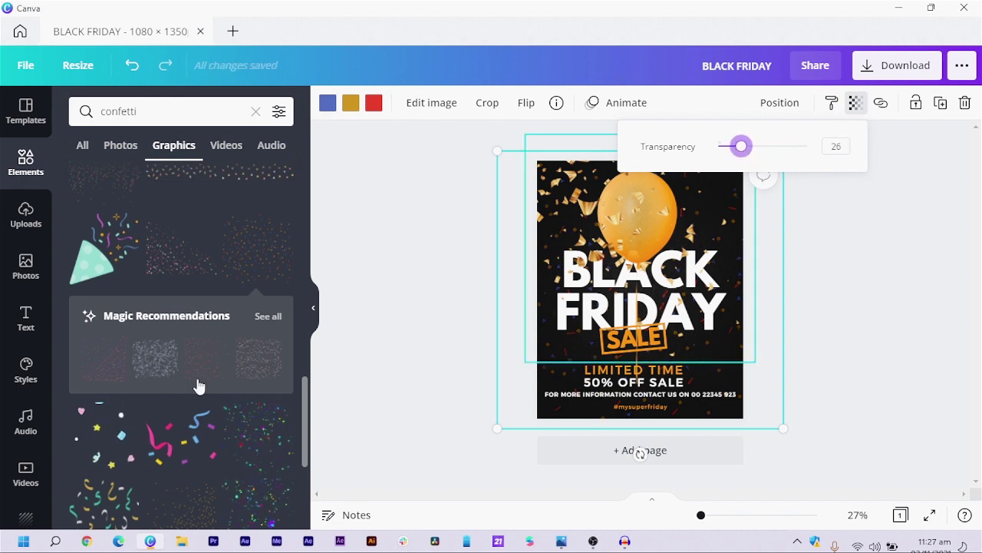
- Add a fine confetti graphic and widen it into a band across FRIDAY and the balloon
{"action": "scroll", "coordinate": [161, 413], "scroll_direction": "down", "scroll_amount": 3}
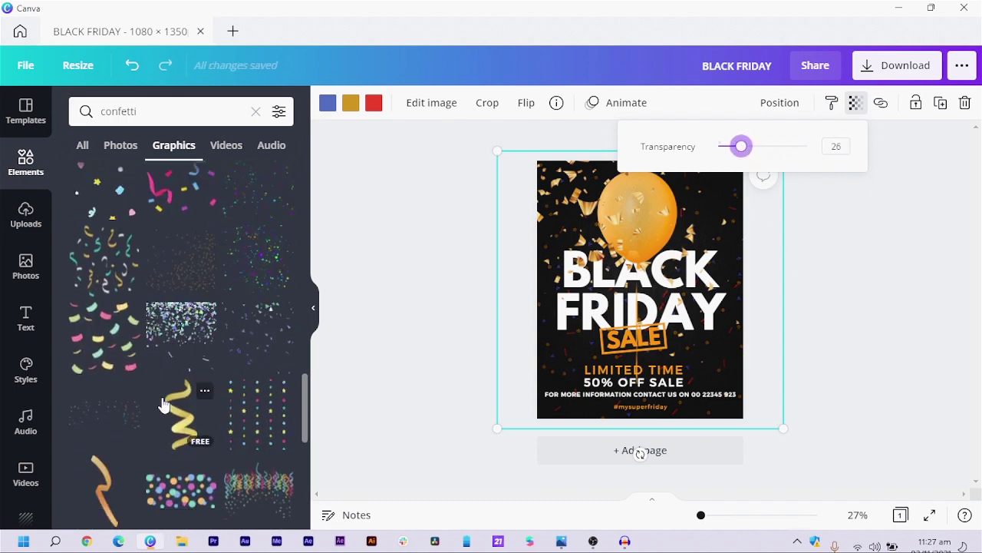
{"action": "left_click", "coordinate": [82, 421]}
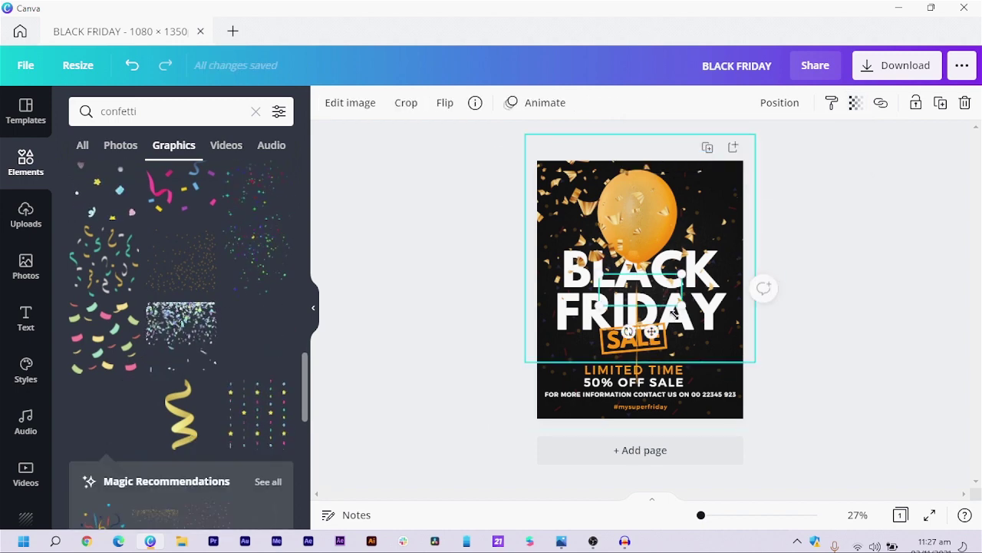
{"action": "left_click_drag", "start_coordinate": [764, 377], "coordinate": [788, 384]}
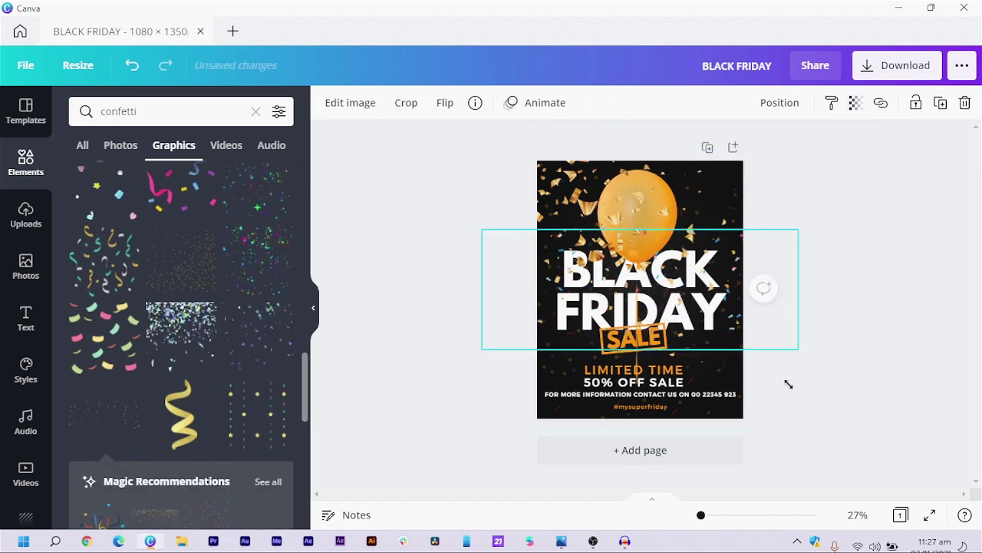
{"action": "left_click", "coordinate": [831, 423]}
{"action": "left_click", "coordinate": [726, 418]}
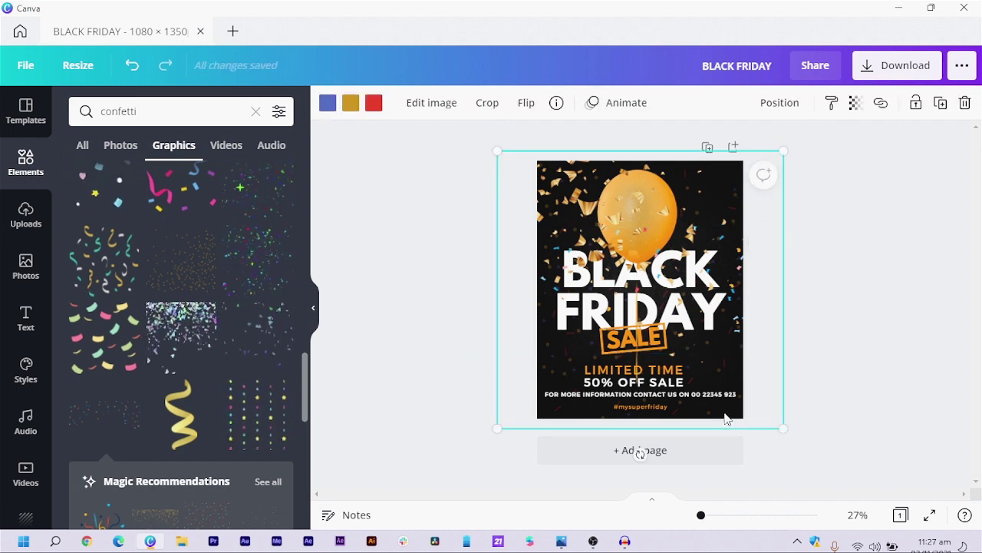
{"action": "key", "text": "Escape"}
{"action": "left_click_drag", "start_coordinate": [741, 289], "coordinate": [731, 330]}
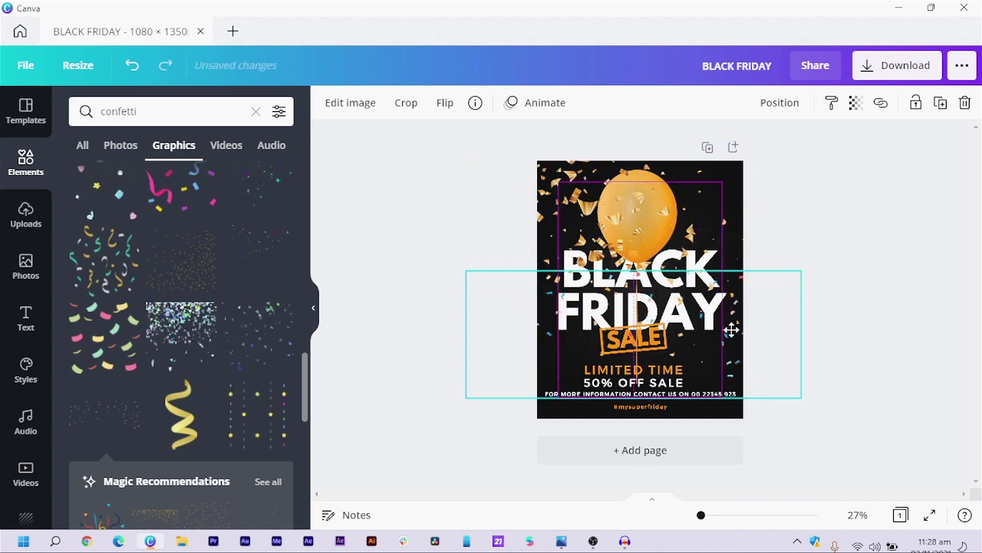
{"action": "left_click", "coordinate": [888, 239]}
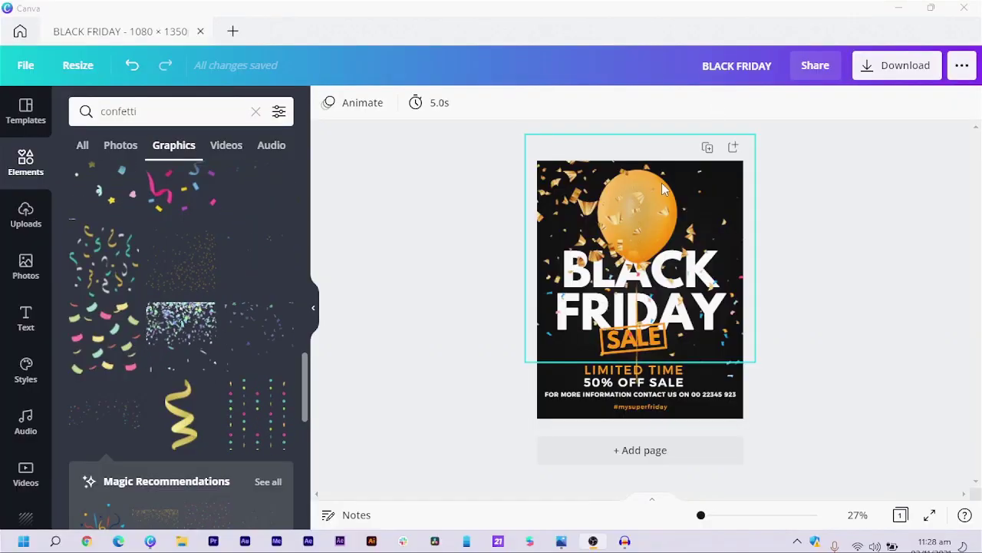
- Duplicate the poster page twice, removing confetti from Page 1 each time
{"action": "left_click", "coordinate": [708, 147]}
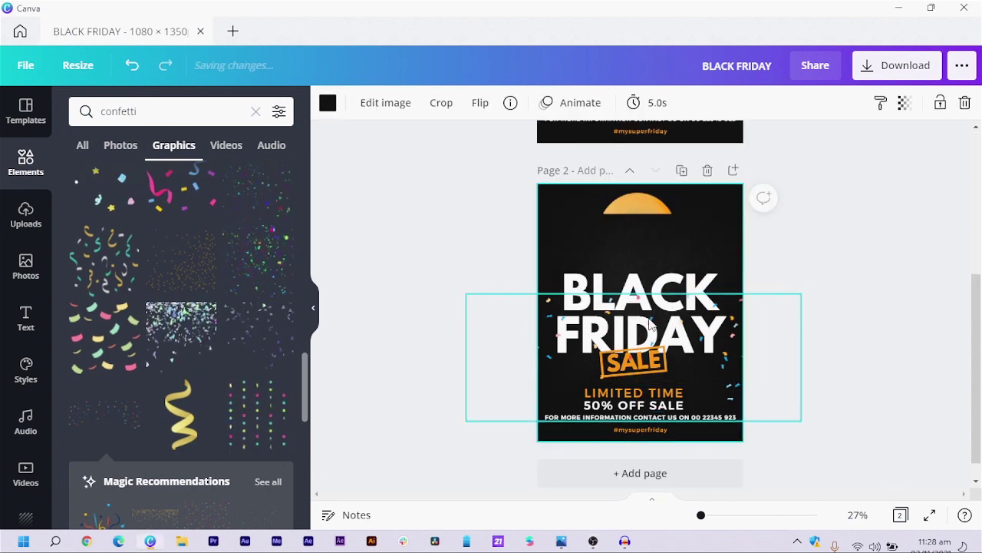
{"action": "scroll", "coordinate": [649, 329], "scroll_direction": "up", "scroll_amount": 5}
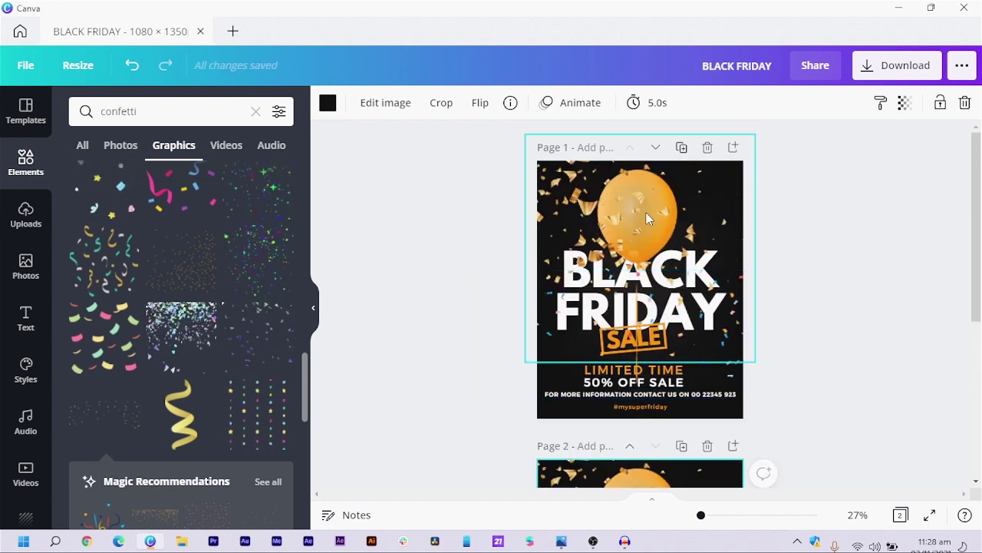
{"action": "left_click", "coordinate": [728, 343]}
{"action": "key", "text": "Delete"}
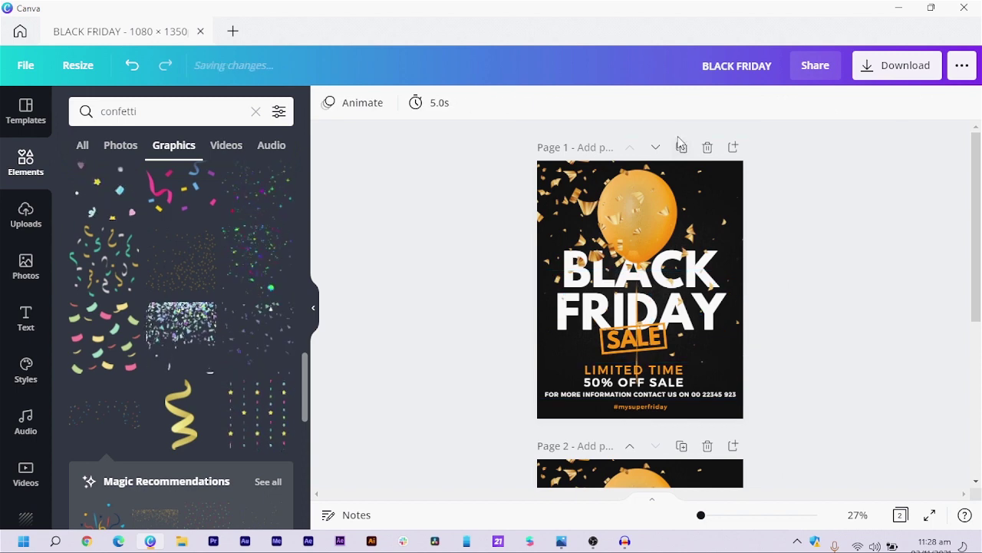
{"action": "left_click", "coordinate": [682, 147]}
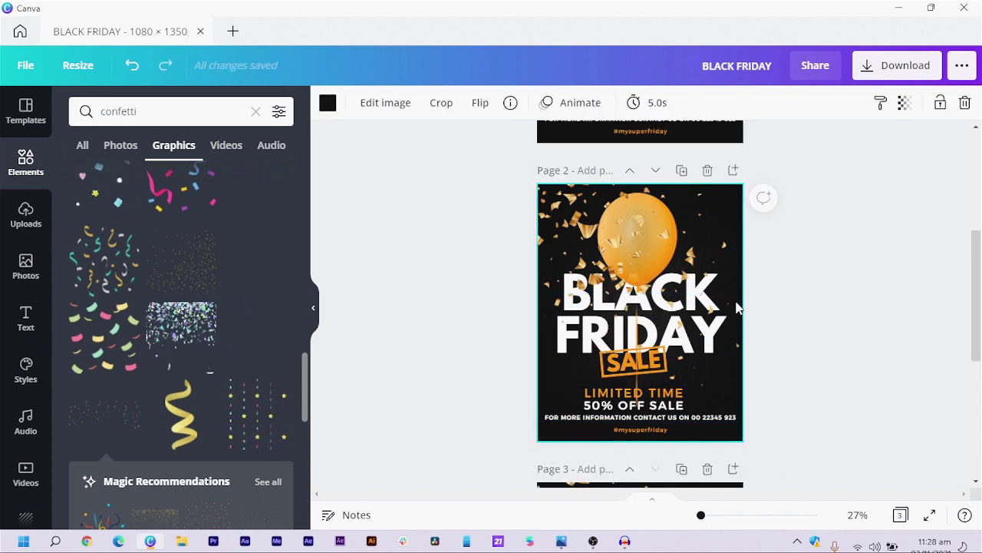
{"action": "scroll", "coordinate": [693, 317], "scroll_direction": "up", "scroll_amount": 3}
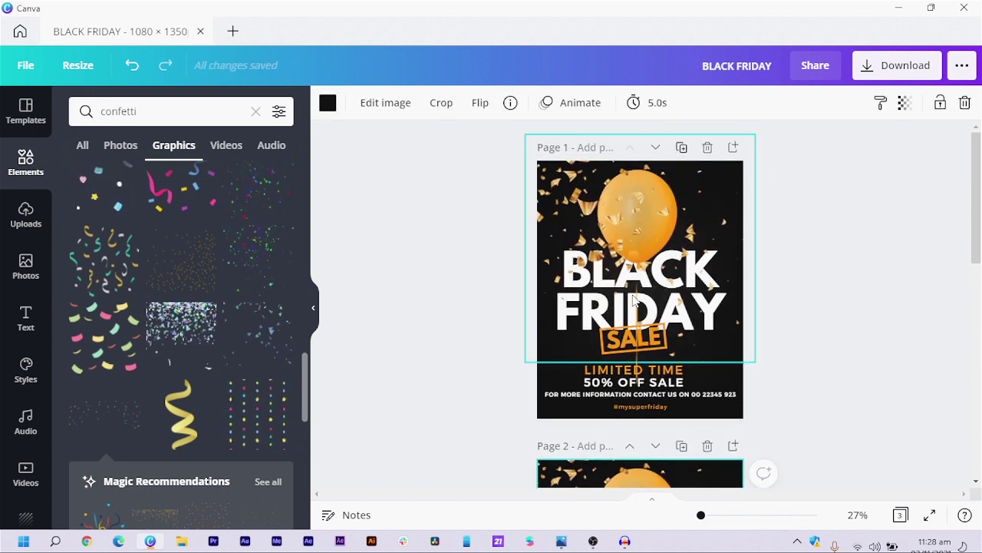
{"action": "left_click", "coordinate": [564, 195]}
{"action": "key", "text": "Delete"}
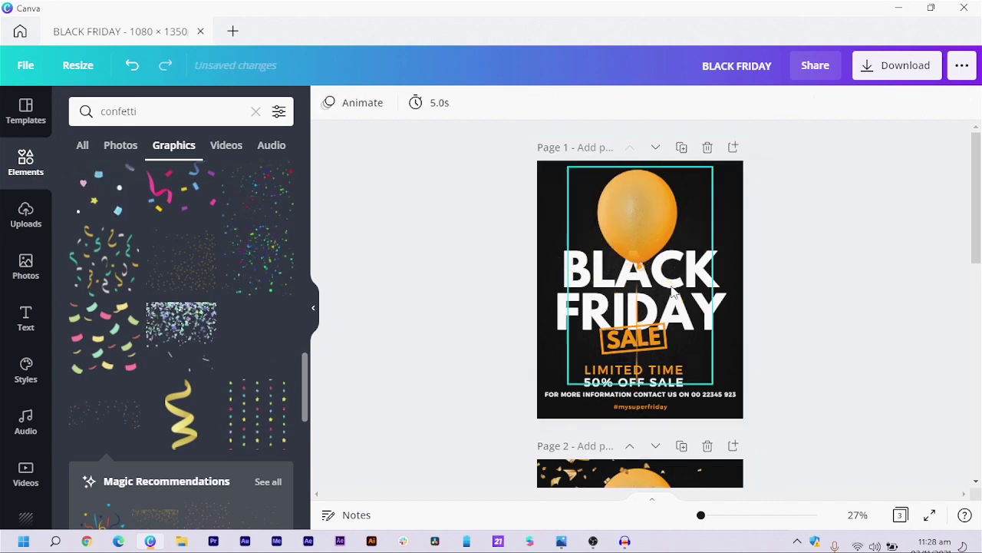
{"action": "scroll", "coordinate": [584, 254], "scroll_direction": "down", "scroll_amount": 4}
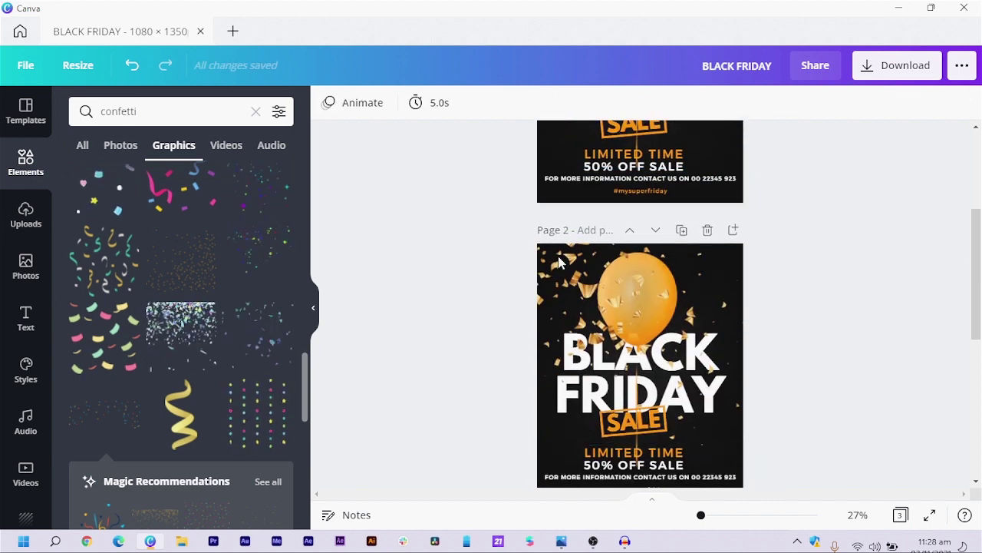
{"action": "scroll", "coordinate": [688, 284], "scroll_direction": "up", "scroll_amount": 4}
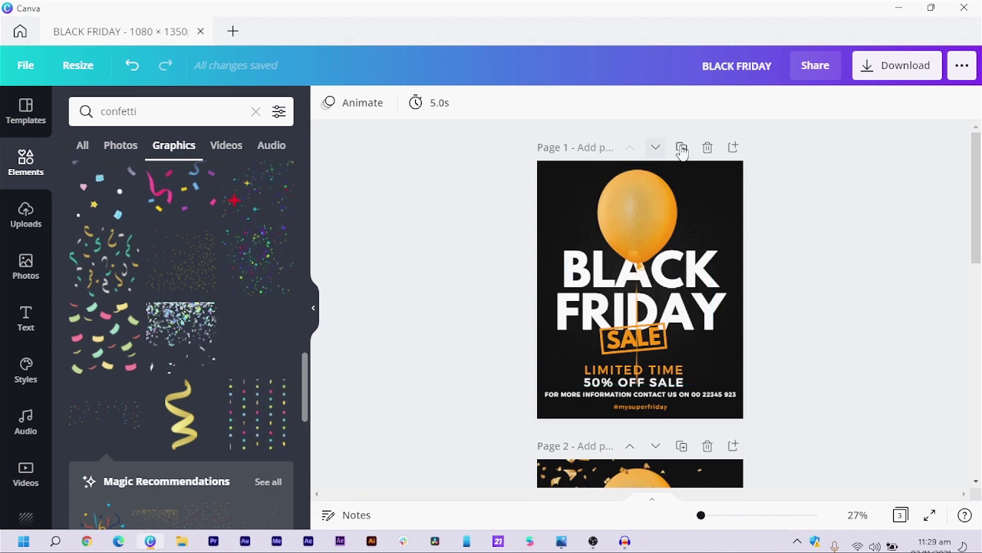
- Duplicate Page 1 three more times, deleting #mysuperfriday, the contact-info line, then 50% OFF SALE
{"action": "left_click", "coordinate": [683, 148]}
{"action": "scroll", "coordinate": [673, 235], "scroll_direction": "up", "scroll_amount": 4}
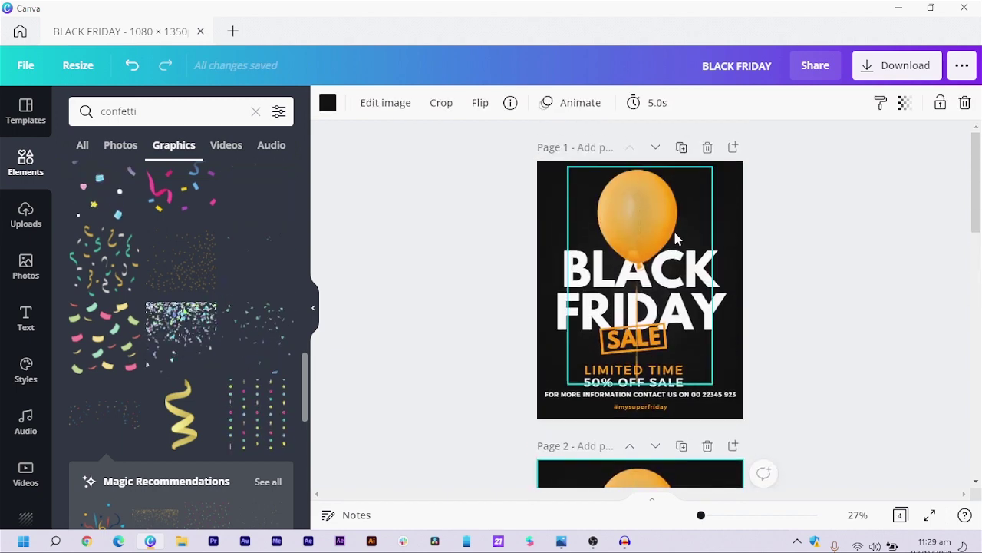
{"action": "left_click", "coordinate": [634, 406]}
{"action": "key", "text": "Delete"}
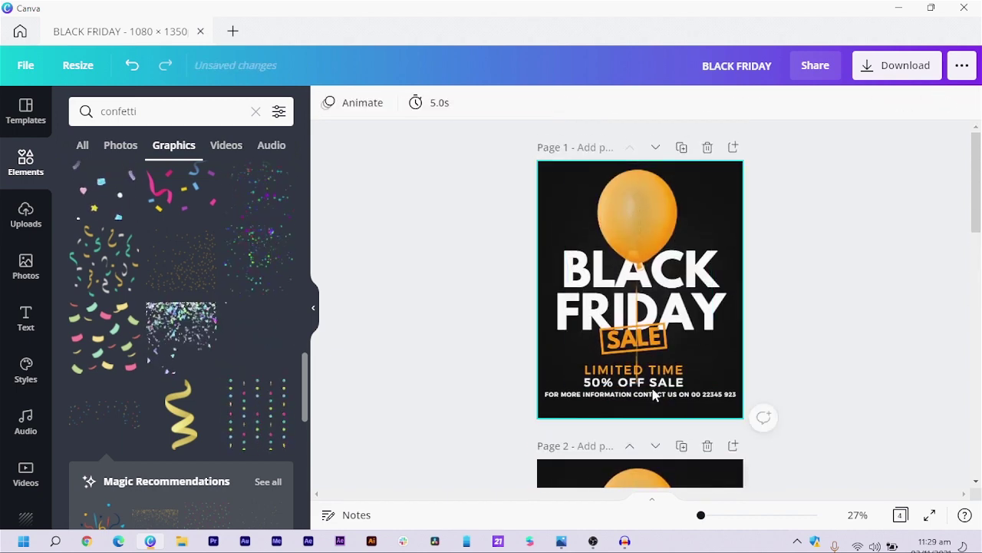
{"action": "left_click", "coordinate": [682, 148]}
{"action": "scroll", "coordinate": [682, 197], "scroll_direction": "up", "scroll_amount": 3}
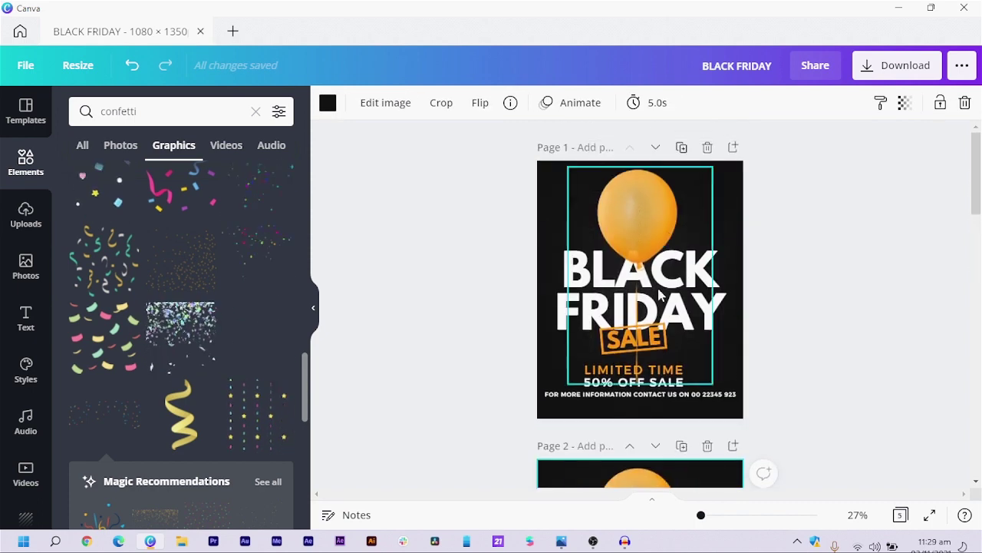
{"action": "left_click", "coordinate": [623, 395]}
{"action": "key", "text": "Delete"}
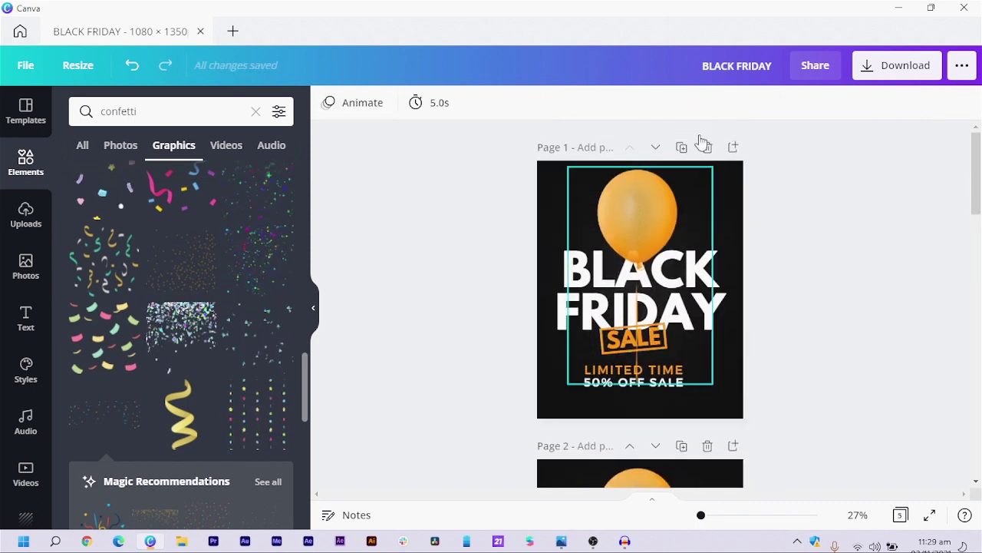
{"action": "left_click", "coordinate": [681, 147]}
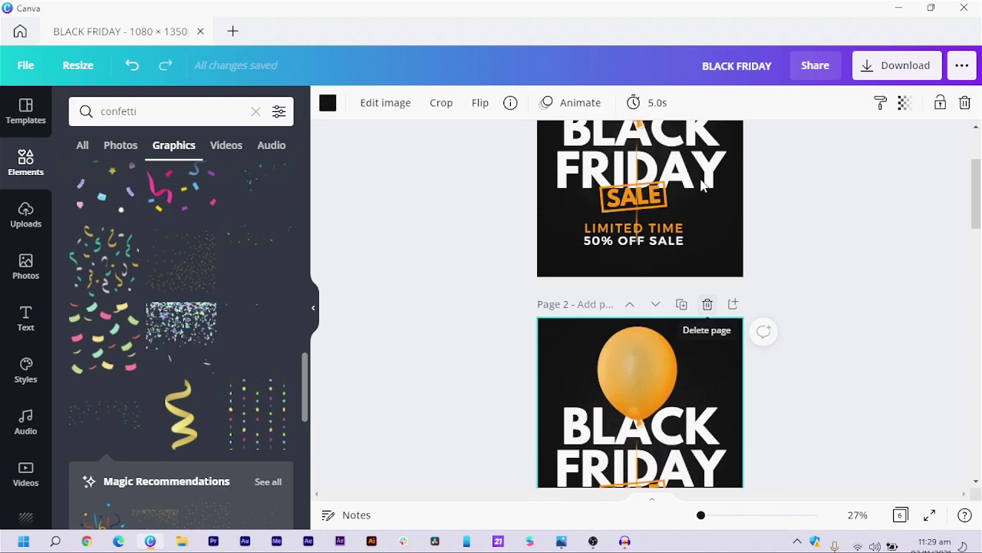
{"action": "scroll", "coordinate": [701, 184], "scroll_direction": "up", "scroll_amount": 2}
{"action": "left_click", "coordinate": [607, 382]}
{"action": "key", "text": "Delete"}
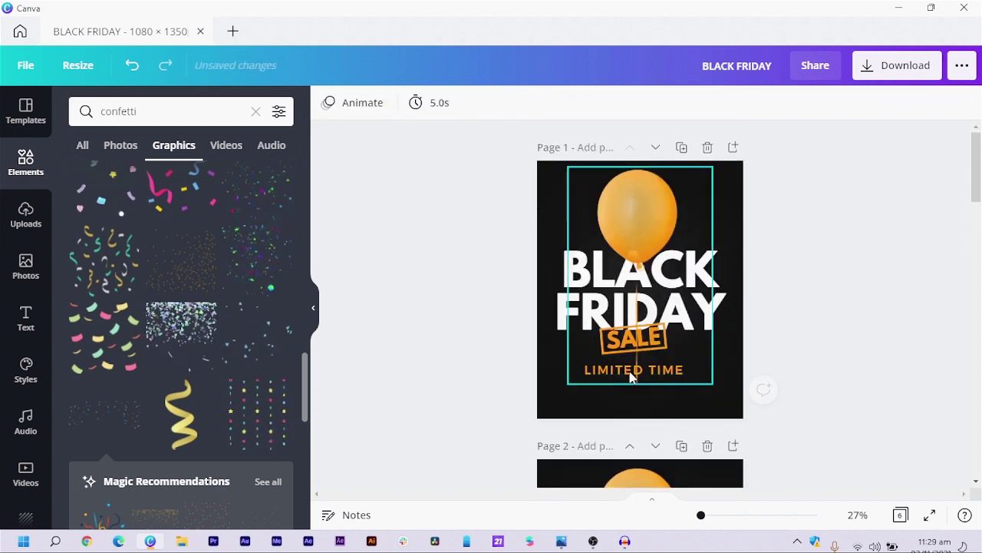
- Duplicate Page 1 twice more, deleting the LIMITED TIME text and then the SALE badge
{"action": "left_click", "coordinate": [682, 147]}
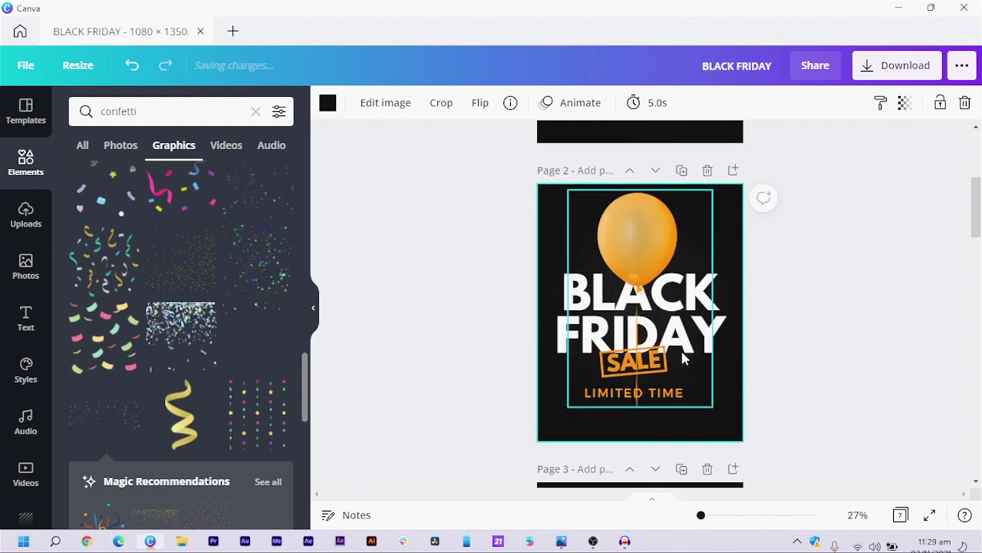
{"action": "scroll", "coordinate": [643, 315], "scroll_direction": "up", "scroll_amount": 3}
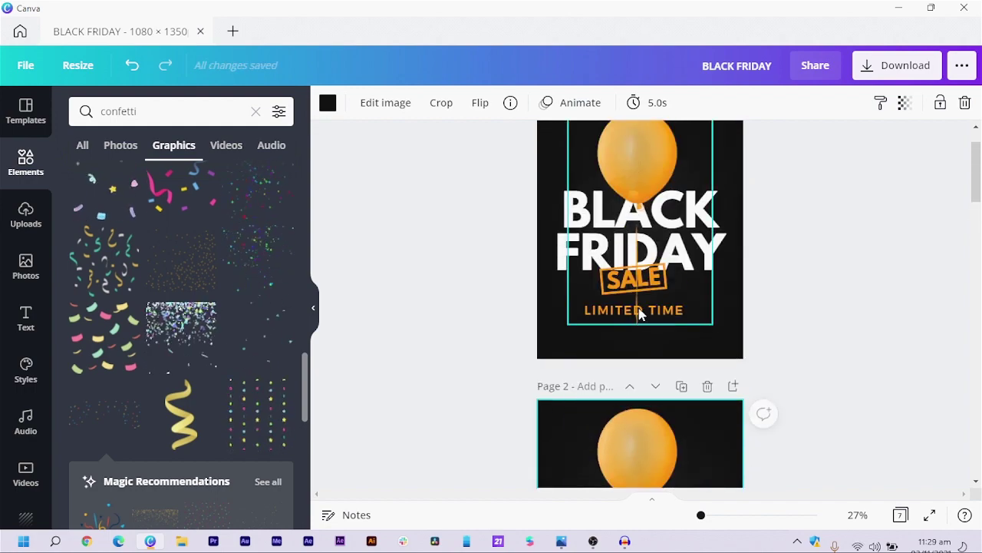
{"action": "left_click", "coordinate": [641, 315]}
{"action": "key", "text": "Delete"}
{"action": "key", "text": "ctrl+d"}
{"action": "scroll", "coordinate": [631, 345], "scroll_direction": "up", "scroll_amount": 3}
{"action": "left_click", "coordinate": [631, 347]}
{"action": "key", "text": "Delete"}
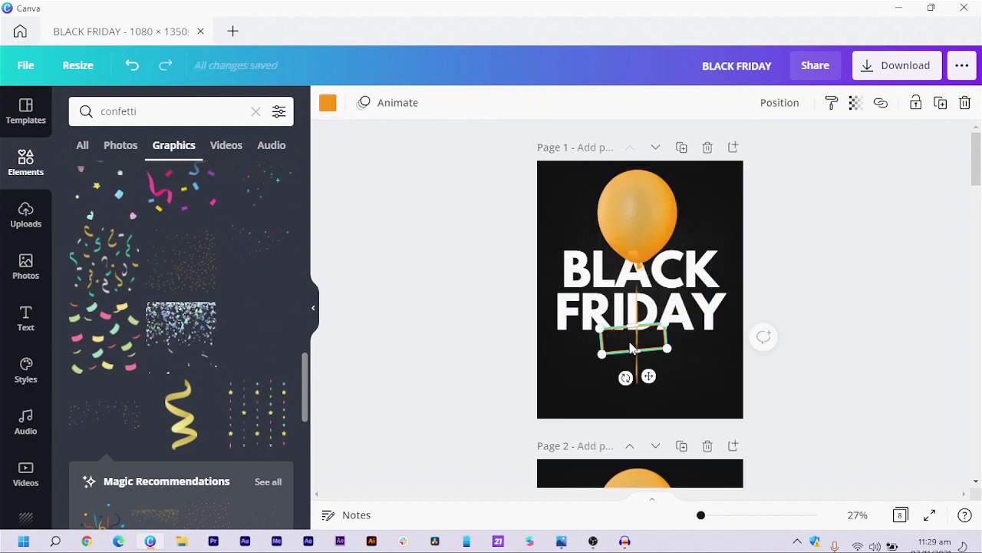
{"action": "left_click", "coordinate": [629, 345]}
- Duplicate the first page, remove BLACK and then the balloon, and duplicate the empty page
{"action": "scroll", "coordinate": [625, 315], "scroll_direction": "down", "scroll_amount": 5}
{"action": "scroll", "coordinate": [622, 296], "scroll_direction": "up", "scroll_amount": 5}
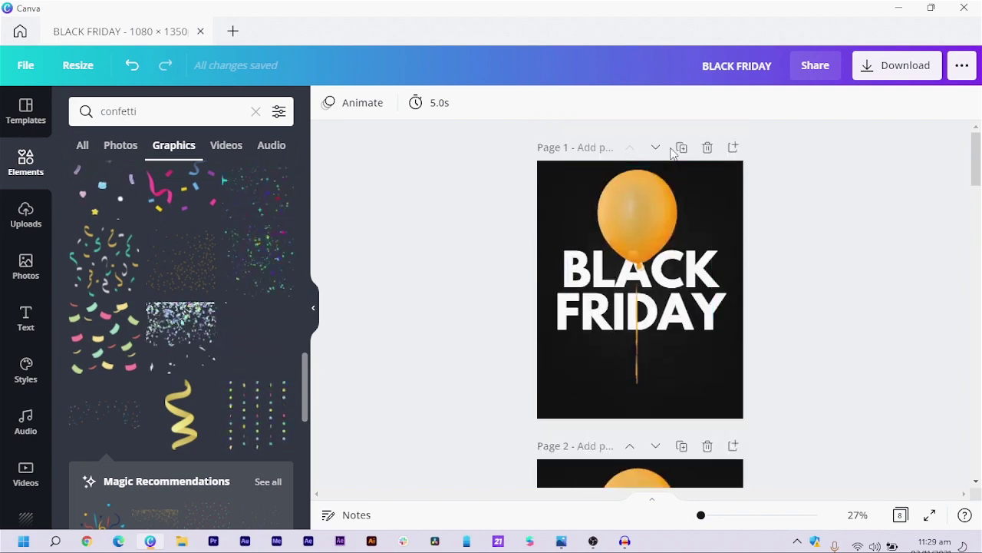
{"action": "left_click", "coordinate": [722, 314]}
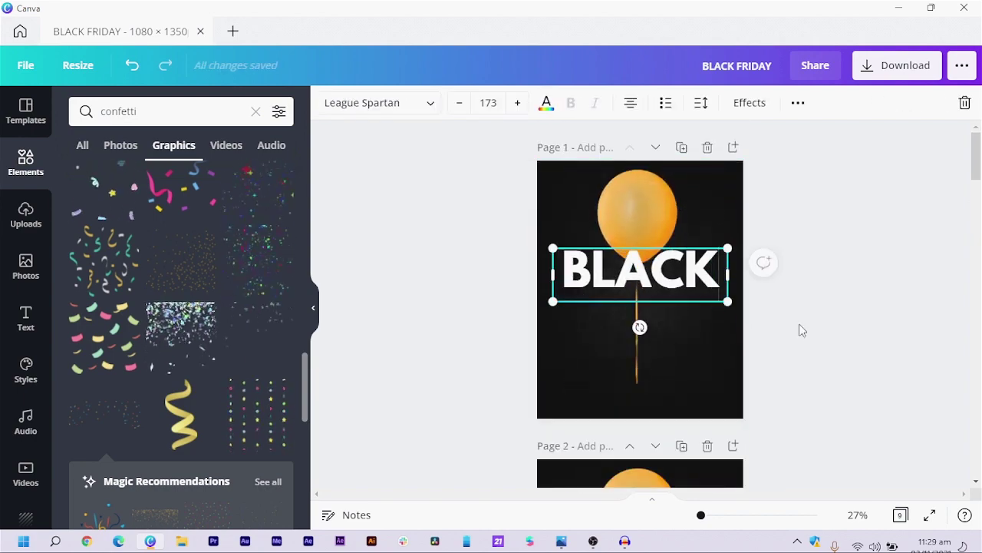
{"action": "left_click", "coordinate": [710, 202]}
{"action": "key", "text": "ctrl+d"}
{"action": "left_click", "coordinate": [720, 289]}
{"action": "key", "text": "Delete"}
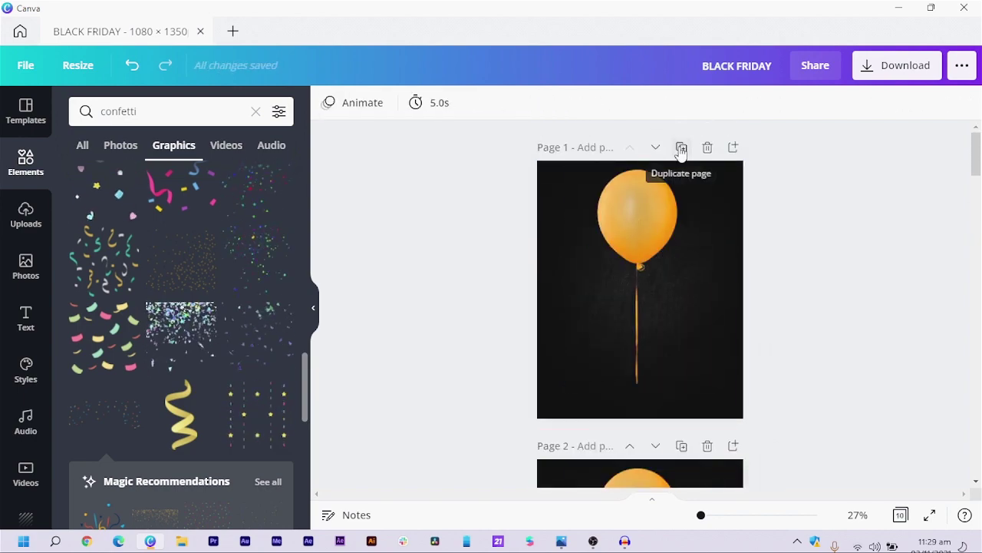
{"action": "left_click", "coordinate": [682, 147]}
{"action": "left_click", "coordinate": [641, 243]}
{"action": "key", "text": "Delete"}
{"action": "left_click", "coordinate": [681, 147]}
{"action": "scroll", "coordinate": [822, 234], "scroll_direction": "down", "scroll_amount": 20}
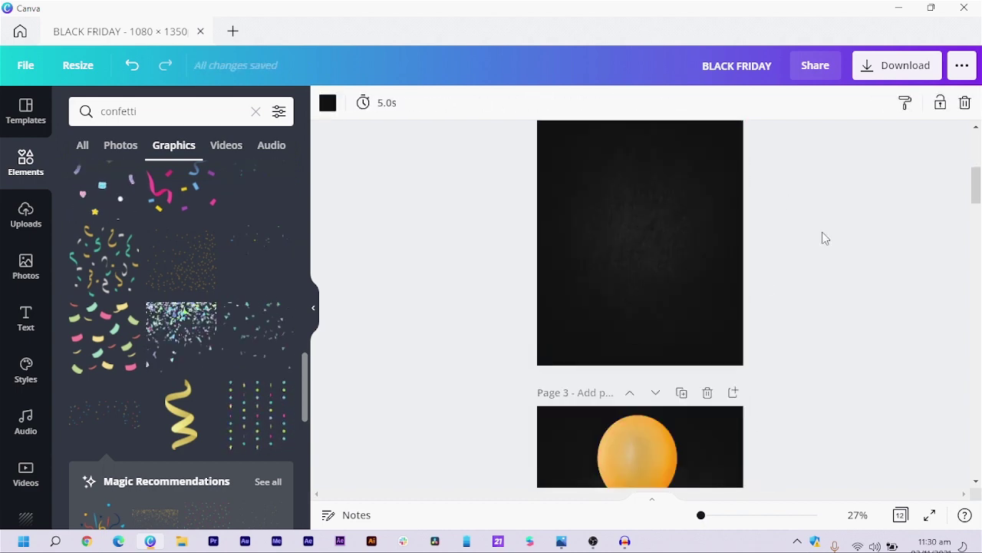
- Scroll through the 12 pages to review the build-up from plain dark pages to full confetti
{"action": "scroll", "coordinate": [822, 240], "scroll_direction": "down", "scroll_amount": 4}
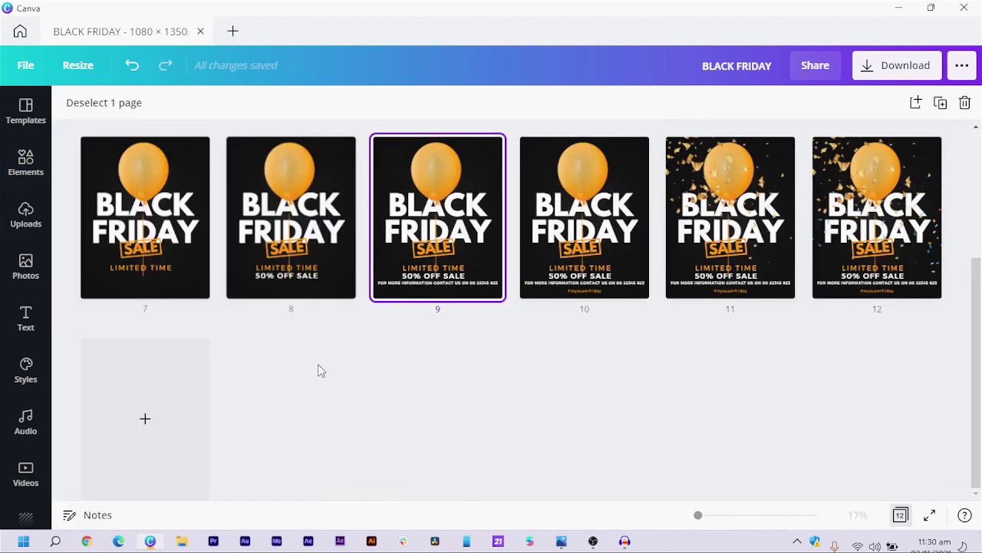
{"action": "scroll", "coordinate": [277, 268], "scroll_direction": "up", "scroll_amount": 3}
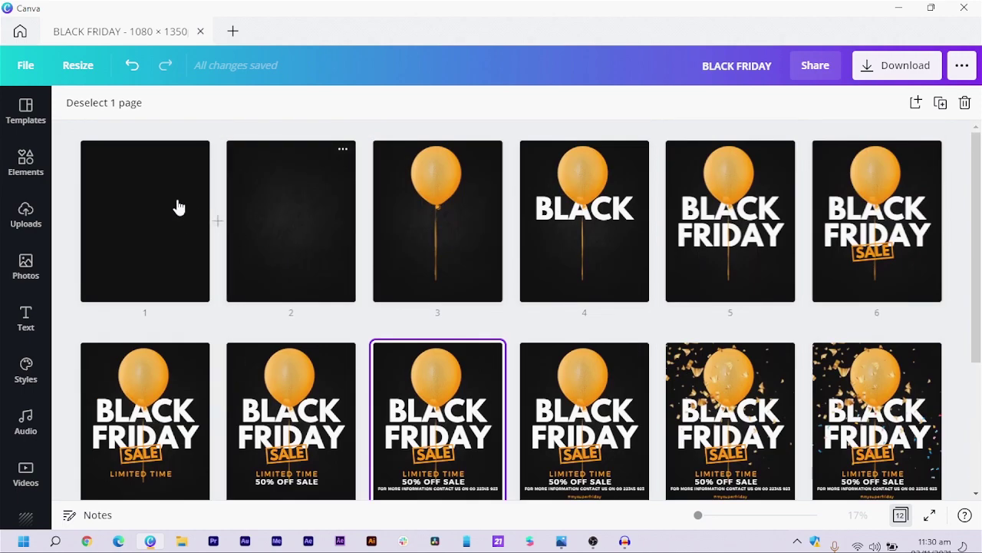
{"action": "scroll", "coordinate": [602, 336], "scroll_direction": "down", "scroll_amount": 3}
{"action": "scroll", "coordinate": [391, 335], "scroll_direction": "up", "scroll_amount": 2}
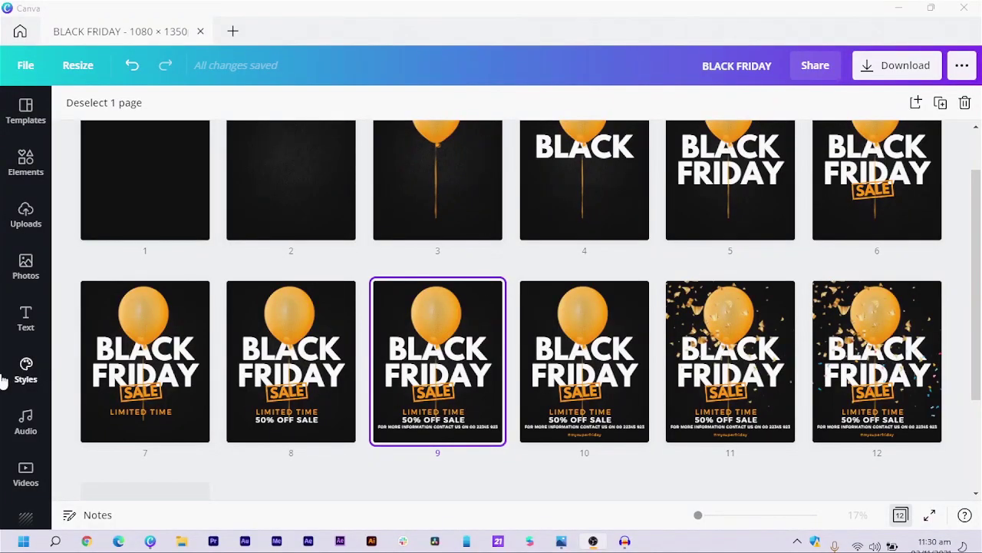
- Browse the Audio library and preview the Play on and Mala Vida tracks
{"action": "left_click", "coordinate": [21, 425]}
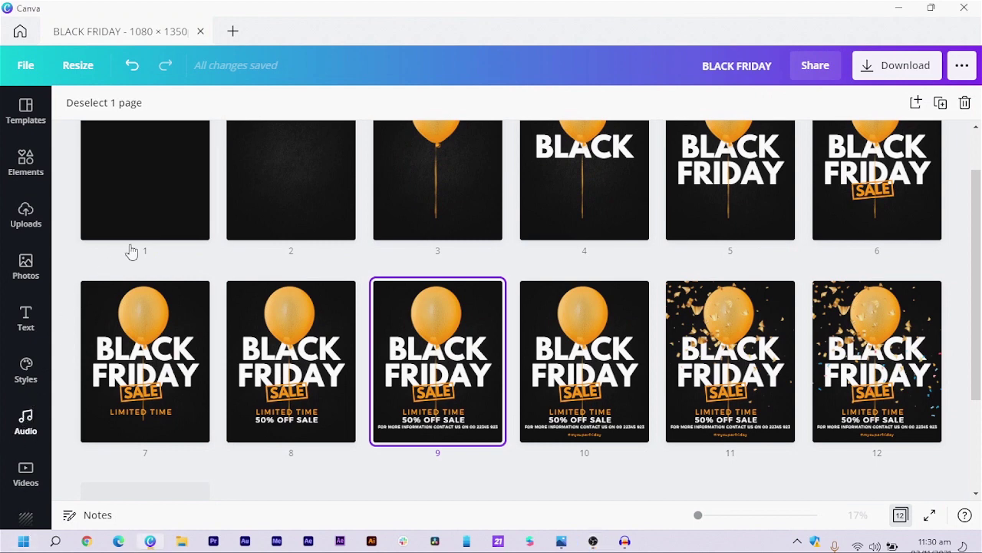
{"action": "left_click", "coordinate": [26, 422]}
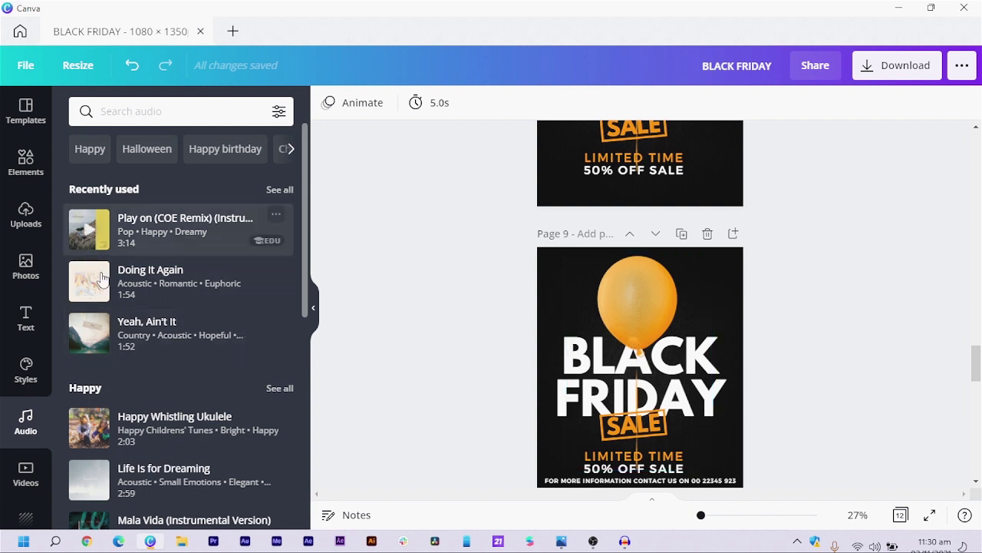
{"action": "left_click", "coordinate": [89, 232]}
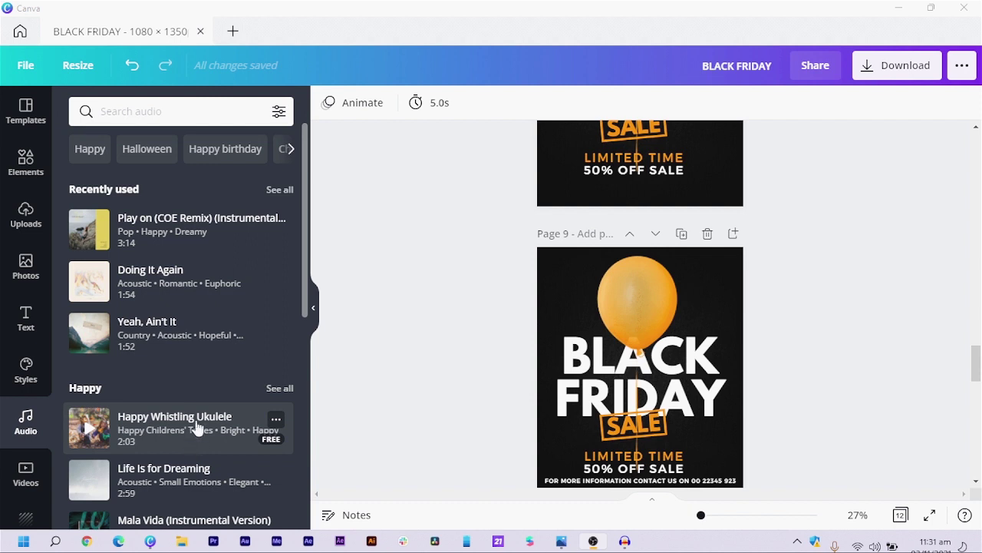
{"action": "scroll", "coordinate": [197, 423], "scroll_direction": "down", "scroll_amount": 2}
{"action": "left_click", "coordinate": [90, 389]}
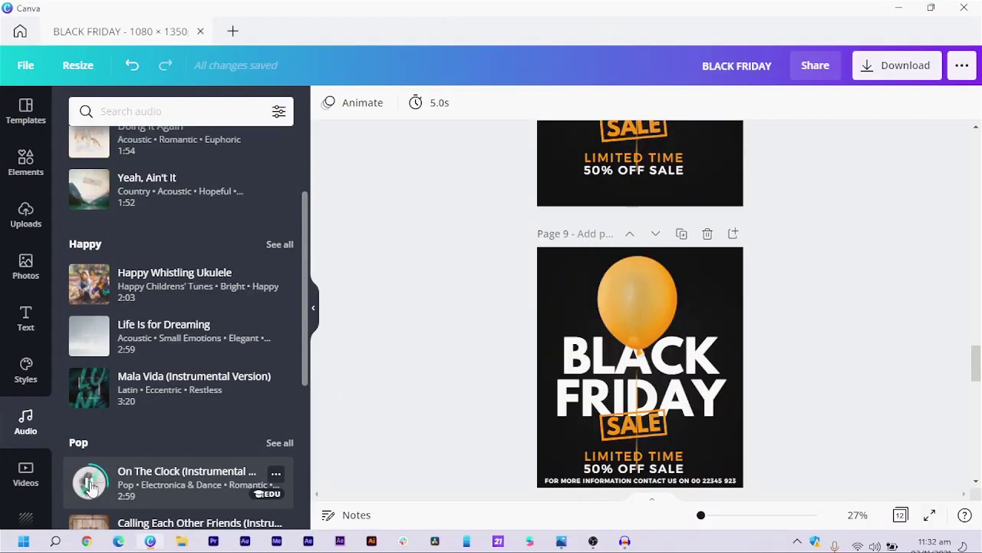
- Drag On The Clock (Instrumental Version) onto the canvas as background music
{"action": "left_click_drag", "start_coordinate": [90, 486], "coordinate": [499, 403]}
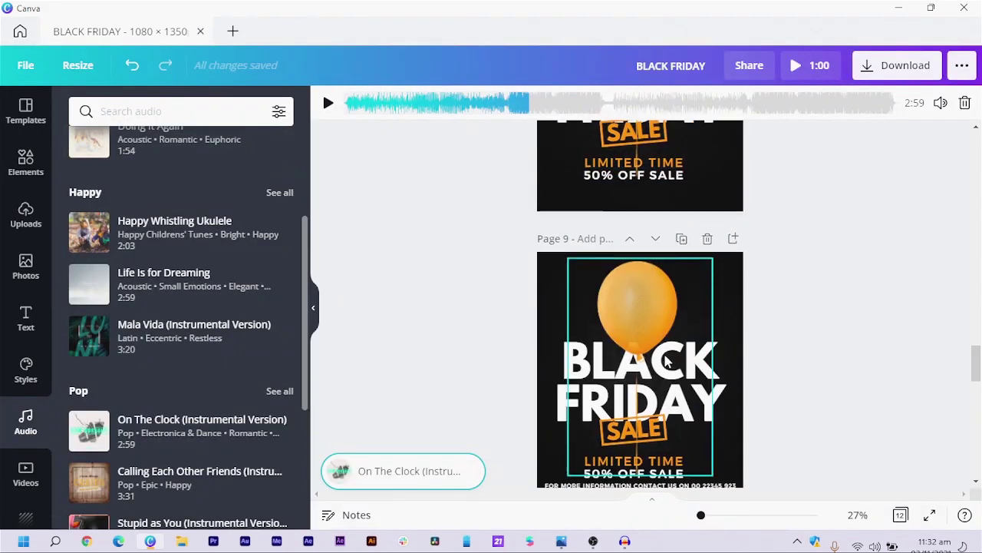
{"action": "scroll", "coordinate": [666, 355], "scroll_direction": "up", "scroll_amount": 5}
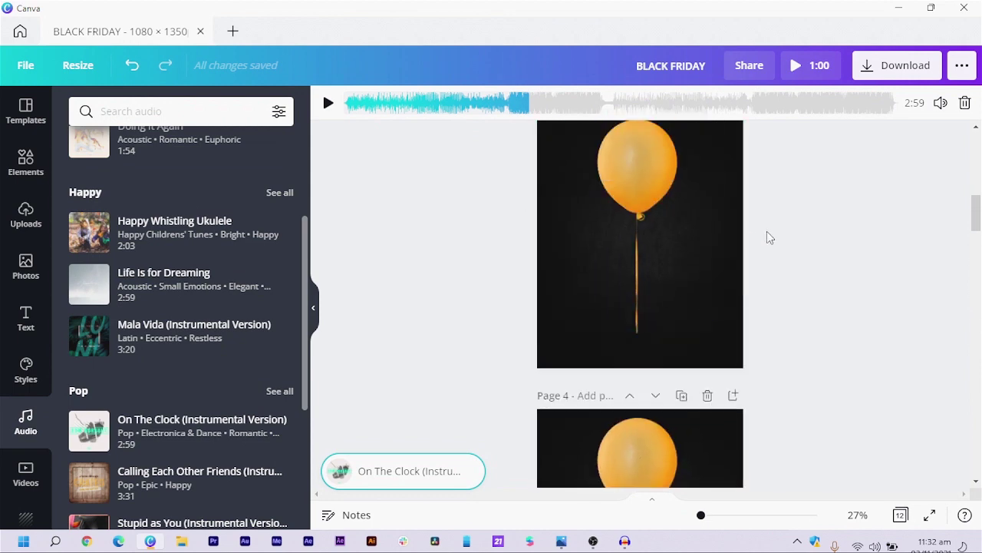
- Change page 1's duration from 5.0s to 2 seconds
{"action": "left_click", "coordinate": [722, 233]}
{"action": "scroll", "coordinate": [780, 256], "scroll_direction": "up", "scroll_amount": 1}
{"action": "scroll", "coordinate": [780, 256], "scroll_direction": "up", "scroll_amount": 5}
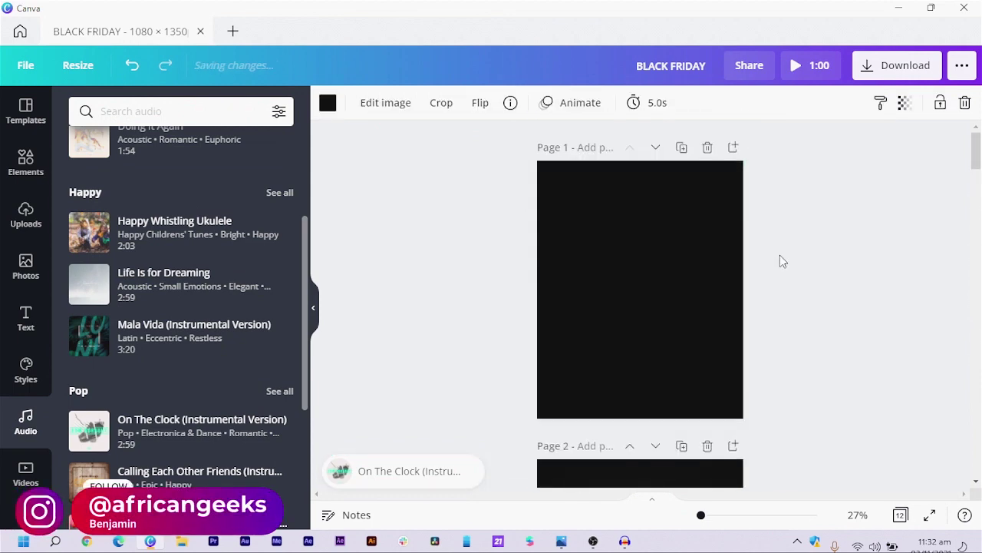
{"action": "left_click", "coordinate": [664, 252]}
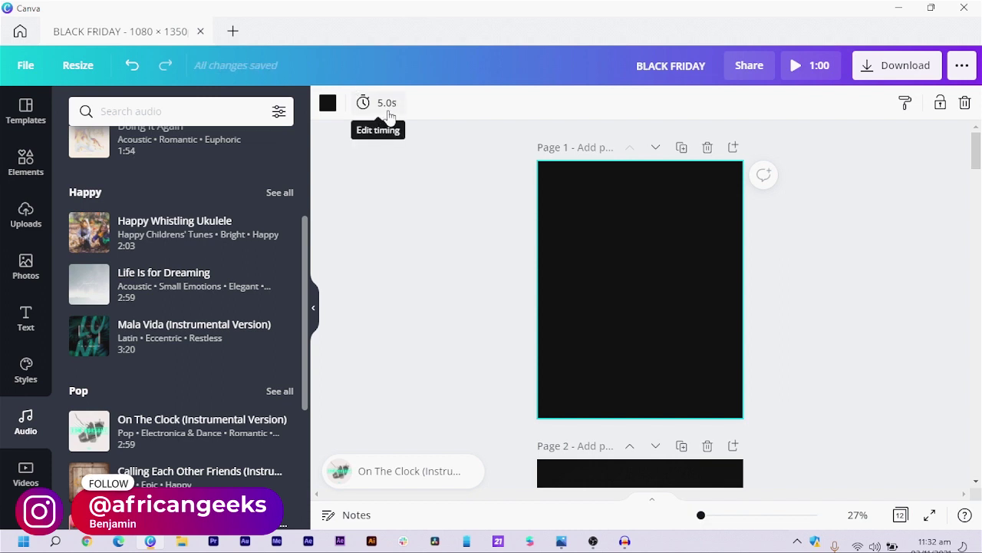
{"action": "left_click", "coordinate": [388, 107]}
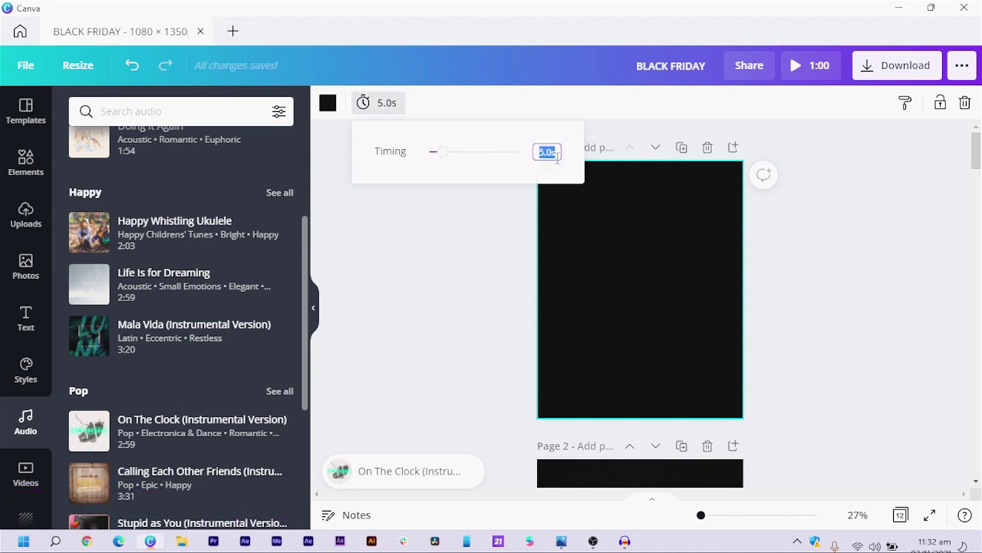
{"action": "key", "text": "BackSpace"}
{"action": "type", "text": "2"}
{"action": "key", "text": "Return"}
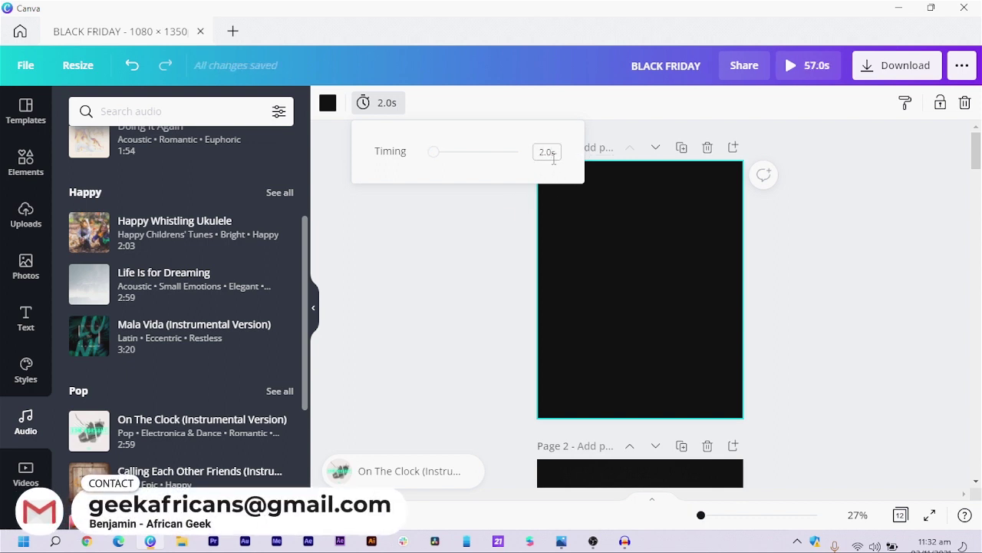
{"action": "left_click", "coordinate": [434, 307]}
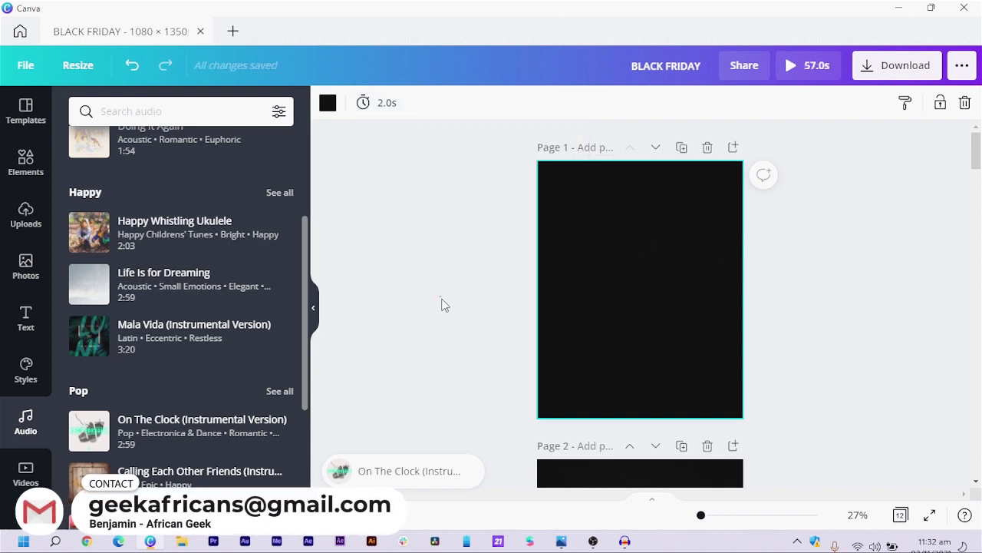
{"action": "scroll", "coordinate": [581, 369], "scroll_direction": "down", "scroll_amount": 3}
- Set pages 2 and 3 to a 2-second duration each
{"action": "left_click", "coordinate": [636, 310]}
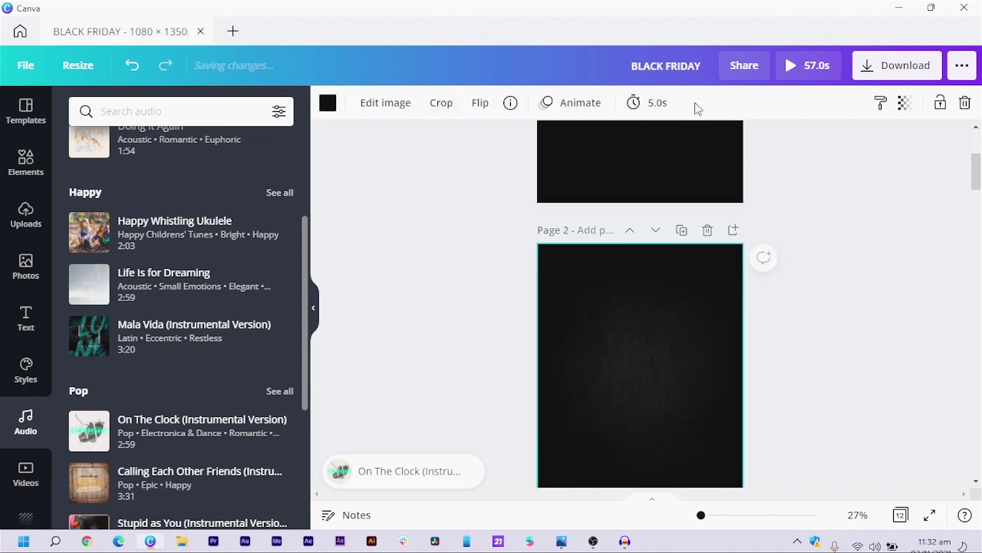
{"action": "left_click", "coordinate": [637, 105]}
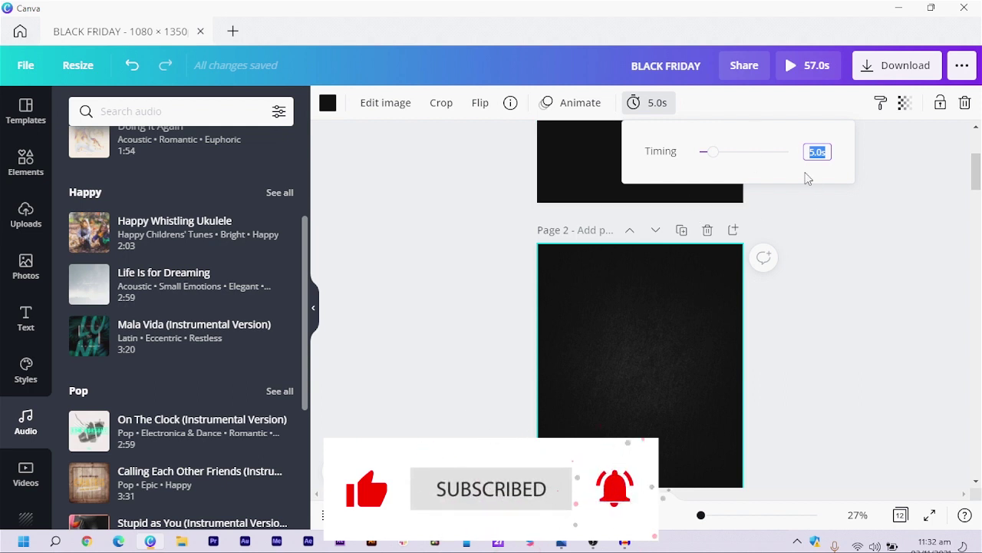
{"action": "type", "text": "2."}
{"action": "key", "text": "Return"}
{"action": "scroll", "coordinate": [691, 330], "scroll_direction": "down", "scroll_amount": 4}
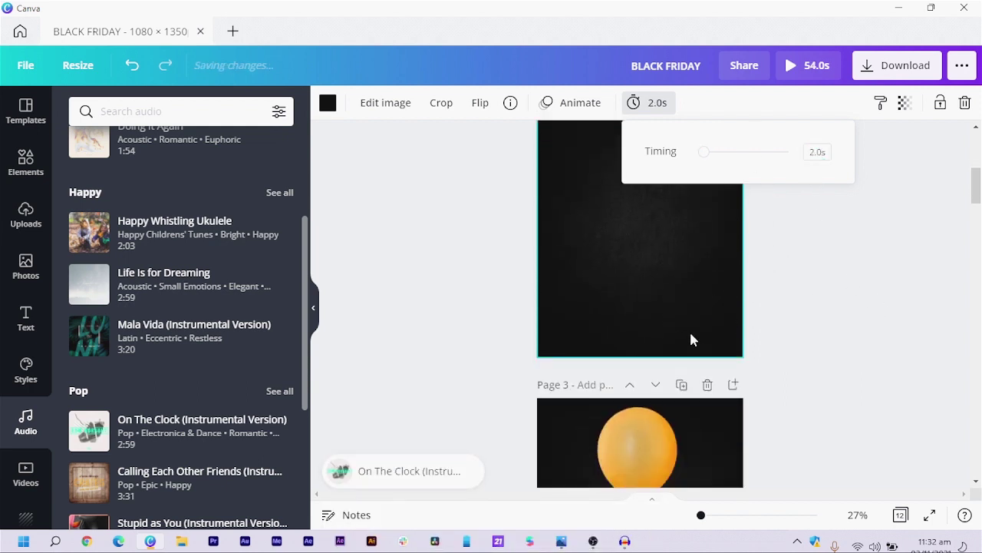
{"action": "left_click", "coordinate": [714, 288]}
{"action": "left_click", "coordinate": [650, 103]}
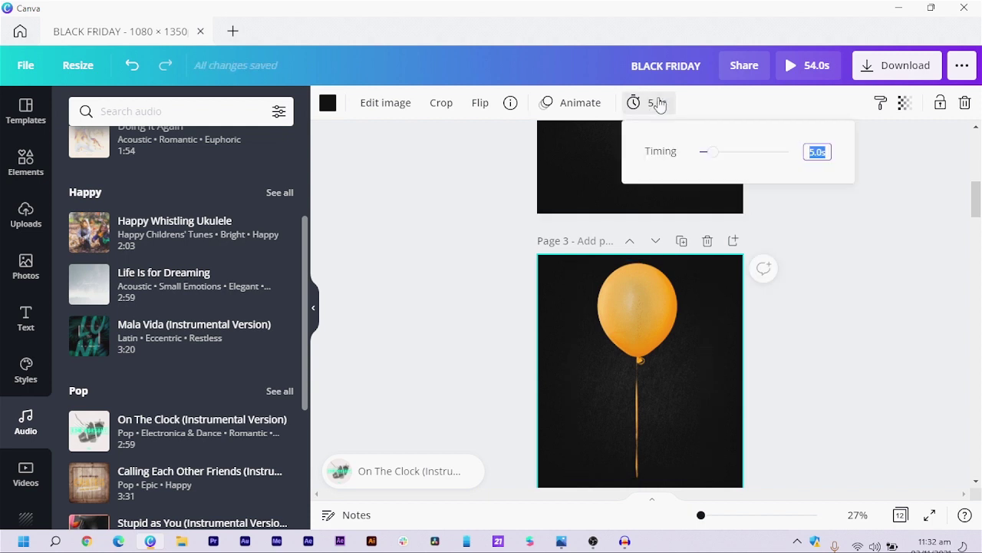
{"action": "type", "text": "2"}
{"action": "key", "text": "Return"}
- Set pages 4 and 5 to a 2-second duration each
{"action": "scroll", "coordinate": [716, 375], "scroll_direction": "down", "scroll_amount": 3}
{"action": "left_click", "coordinate": [815, 149]}
{"action": "type", "text": "2"}
{"action": "key", "text": "Return"}
{"action": "scroll", "coordinate": [825, 149], "scroll_direction": "up", "scroll_amount": 1}
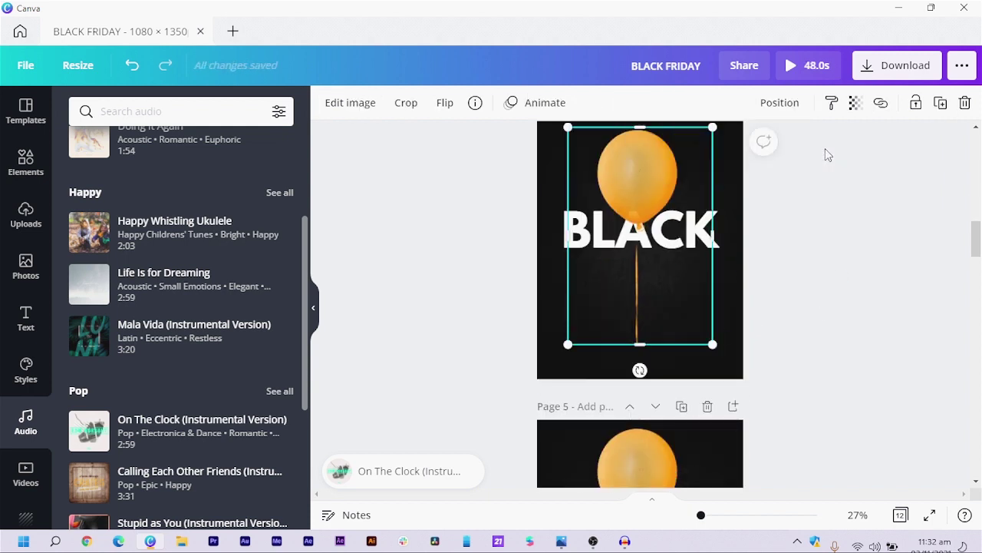
{"action": "left_click", "coordinate": [739, 281]}
{"action": "scroll", "coordinate": [722, 236], "scroll_direction": "down", "scroll_amount": 8}
{"action": "left_click", "coordinate": [649, 103]}
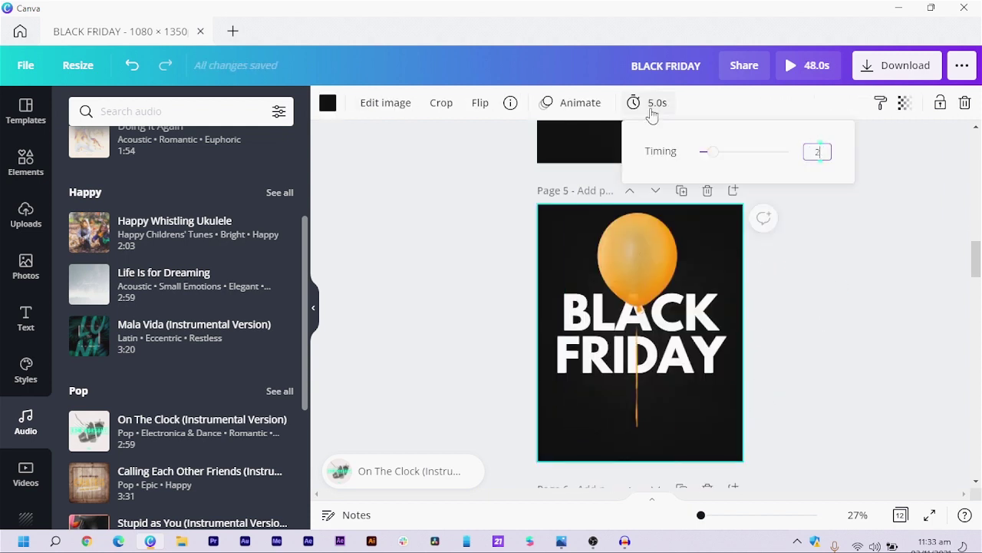
{"action": "type", "text": "2"}
{"action": "key", "text": "Return"}
- Give the next three pages a 2-second duration each
{"action": "scroll", "coordinate": [737, 346], "scroll_direction": "down", "scroll_amount": 5}
{"action": "left_click", "coordinate": [650, 102]}
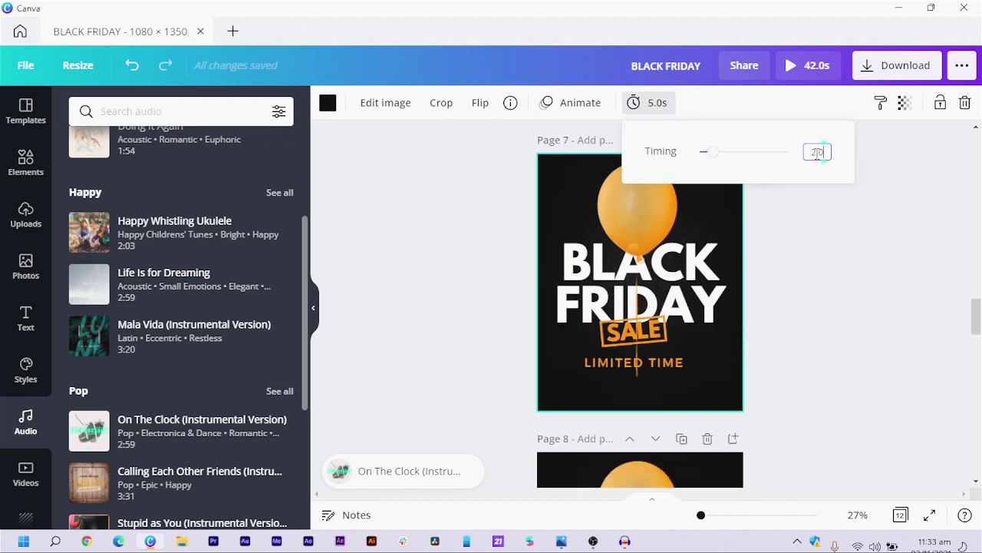
{"action": "type", "text": "2"}
{"action": "key", "text": "Return"}
{"action": "scroll", "coordinate": [735, 460], "scroll_direction": "down", "scroll_amount": 5}
{"action": "left_click", "coordinate": [649, 103]}
{"action": "type", "text": "2"}
{"action": "key", "text": "Return"}
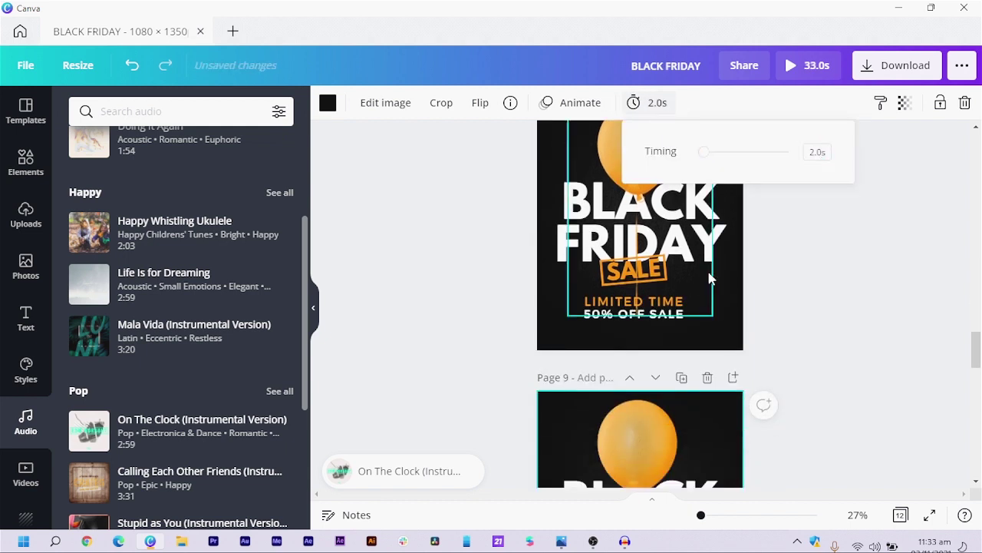
{"action": "scroll", "coordinate": [720, 270], "scroll_direction": "down", "scroll_amount": 5}
{"action": "left_click", "coordinate": [650, 103]}
{"action": "type", "text": "2"}
{"action": "key", "text": "Return"}
{"action": "scroll", "coordinate": [737, 307], "scroll_direction": "down", "scroll_amount": 5}
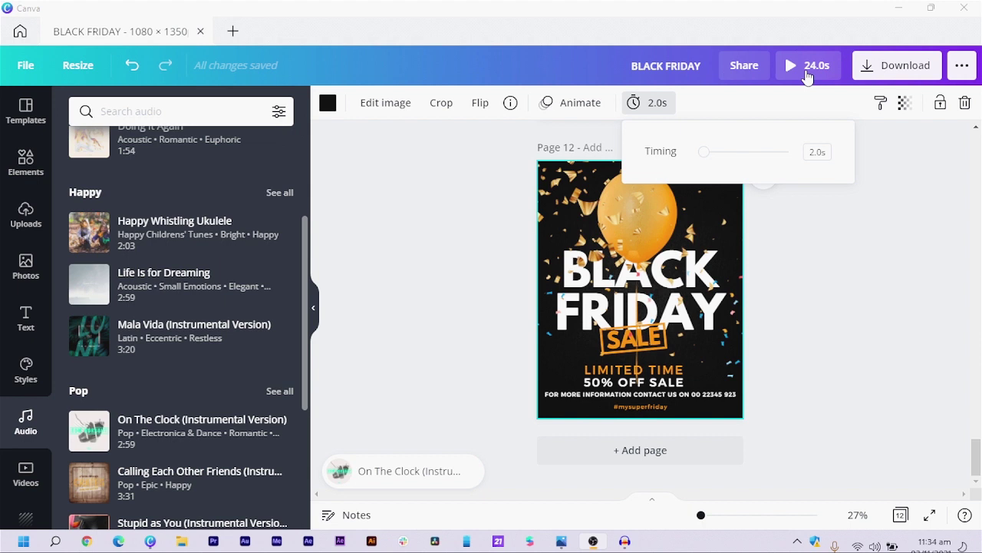
- Play a full-screen preview of the 24.0-second video
{"action": "left_click", "coordinate": [806, 72]}
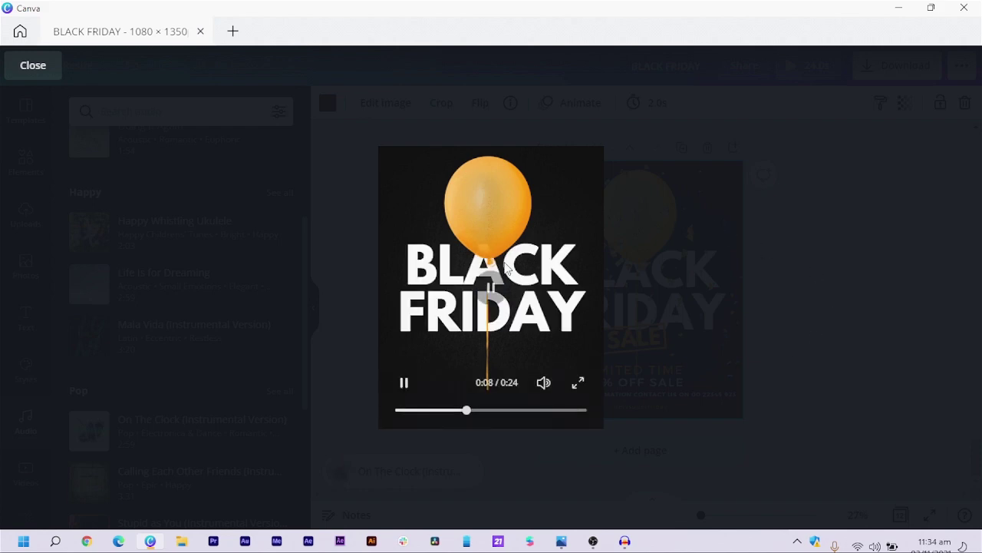
- Close the video preview to return to the editor
{"action": "left_click", "coordinate": [33, 68]}
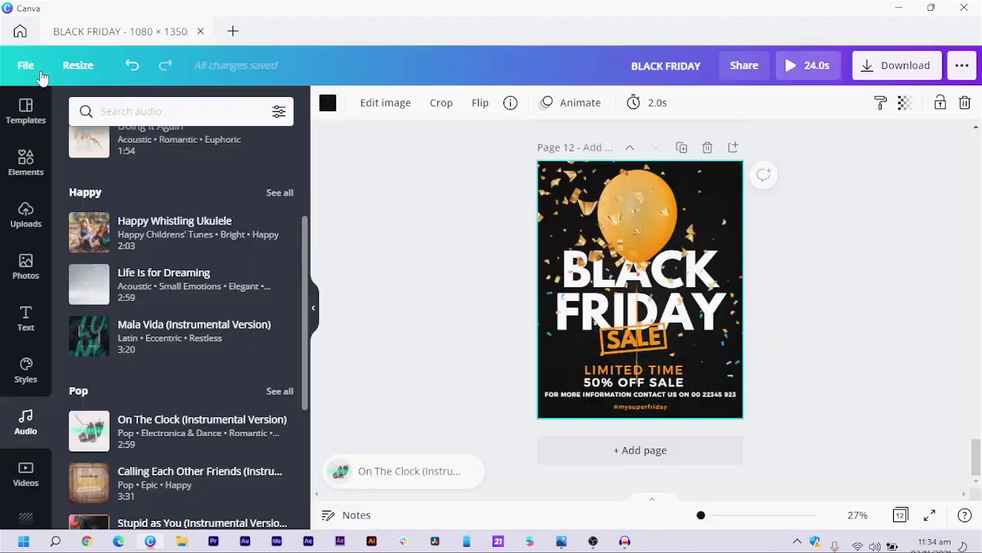